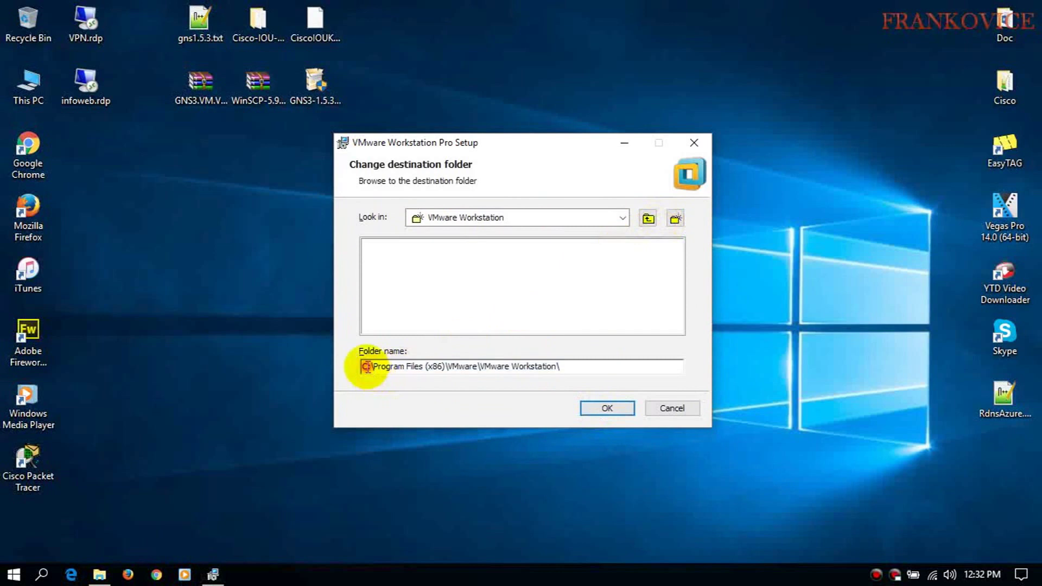
# - Install VMware Workstation Pro to D:\Program Files (x86)\VMware\VMware Workstation\ with both experience options off
pyautogui.click(606, 411)
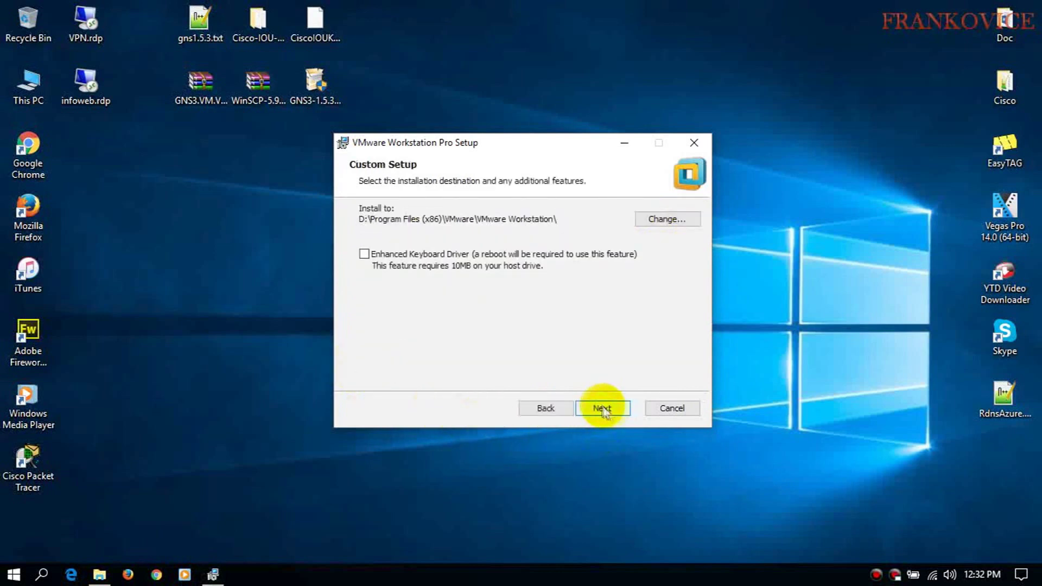
pyautogui.click(609, 409)
pyautogui.click(364, 275)
pyautogui.click(364, 228)
pyautogui.click(603, 408)
pyautogui.click(593, 410)
pyautogui.click(593, 409)
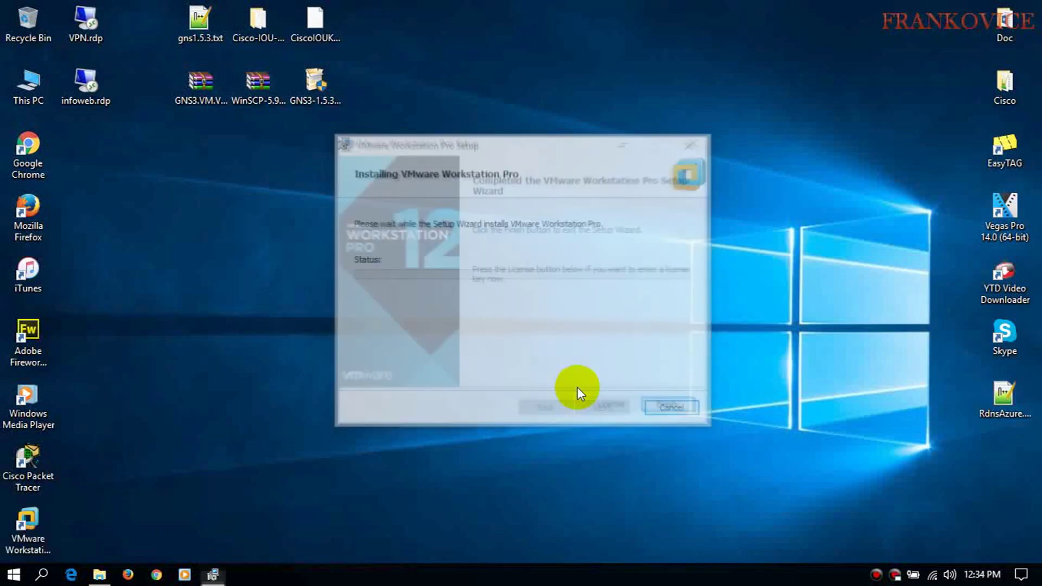
# - Skip the license key and finish the VMware setup
pyautogui.click(618, 413)
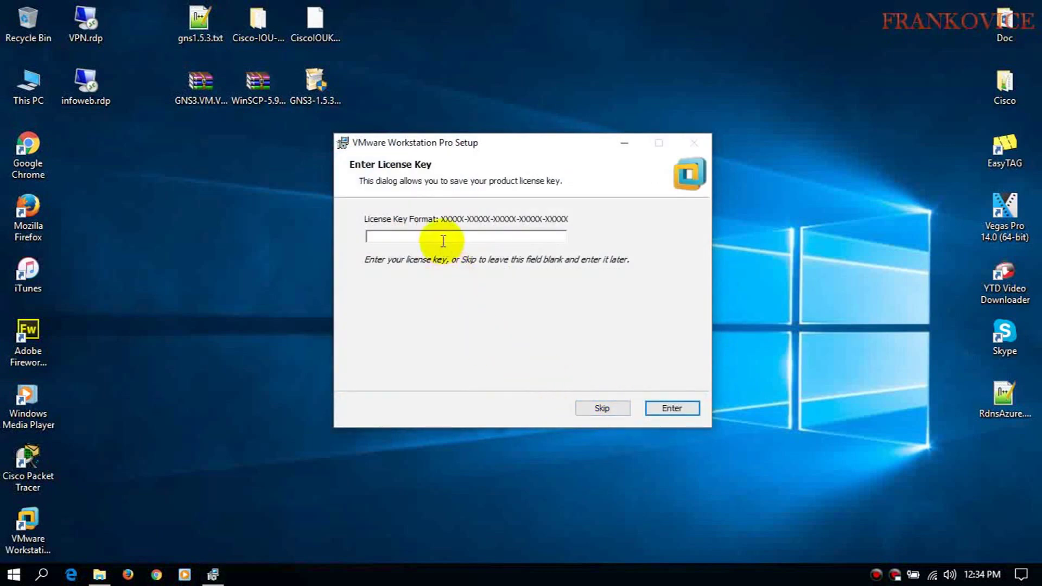
pyautogui.click(616, 409)
pyautogui.click(663, 412)
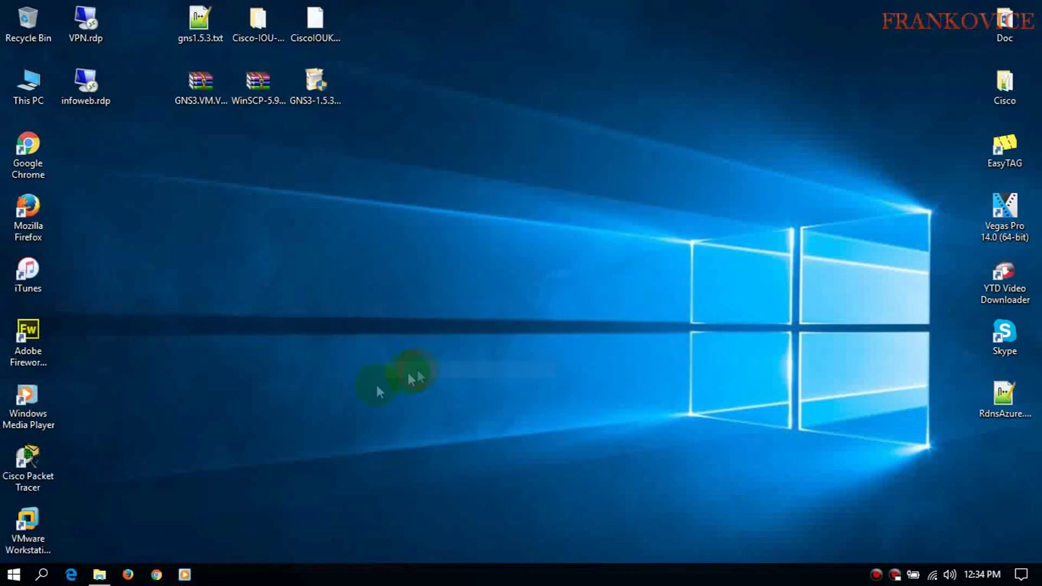
# - Extract GNS3.VM.VMware.Workstation.1.5.3.zip onto the desktop to get GNS3 VM.ova
pyautogui.doubleClick(27, 521)
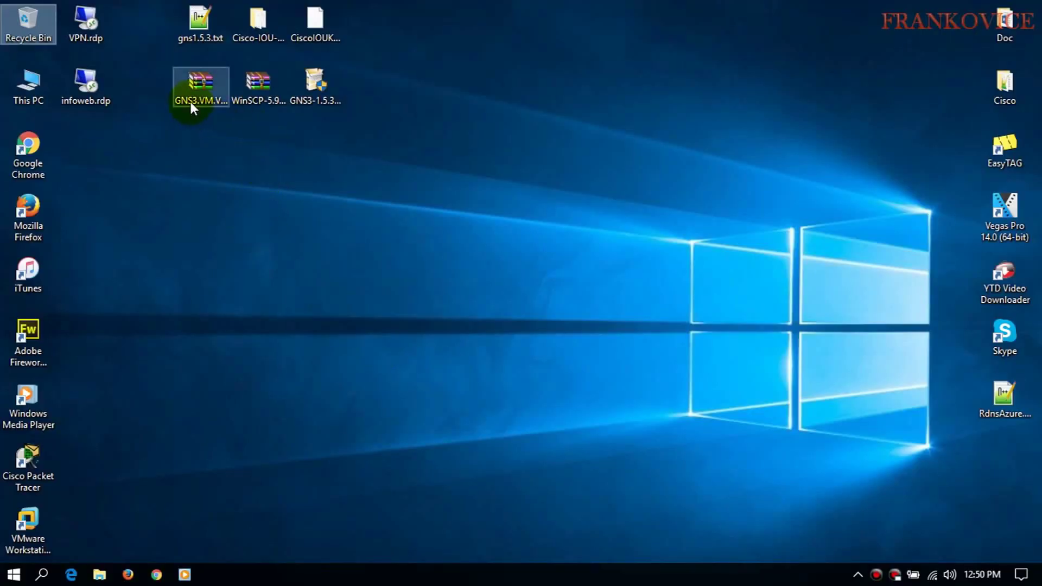
pyautogui.rightClick(191, 103)
pyautogui.click(156, 163)
pyautogui.rightClick(204, 121)
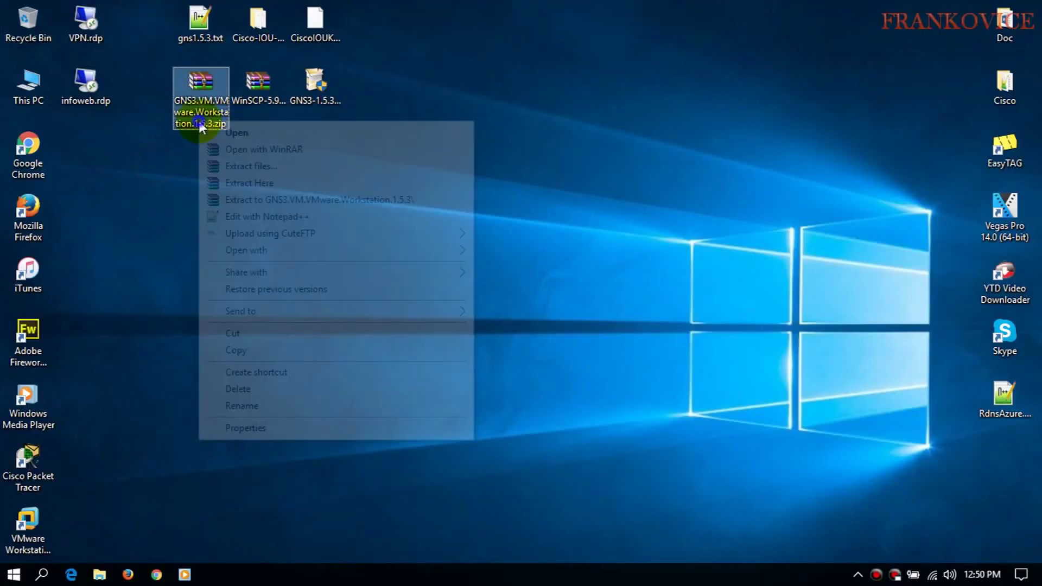
pyautogui.click(239, 183)
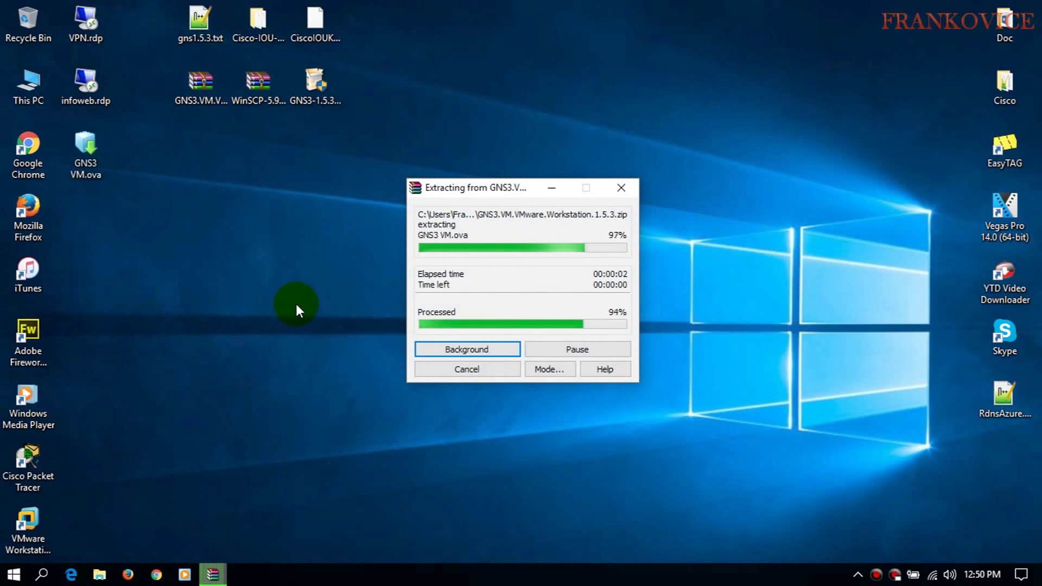
pyautogui.click(38, 520)
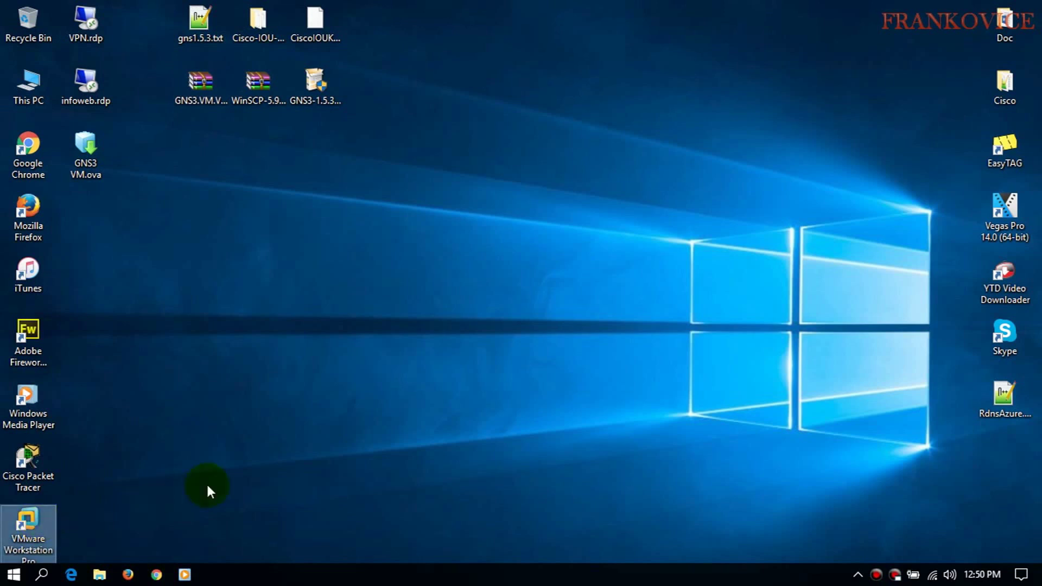
# - Open GNS3 VM.ova for import into VMware Workstation
pyautogui.press('Return')
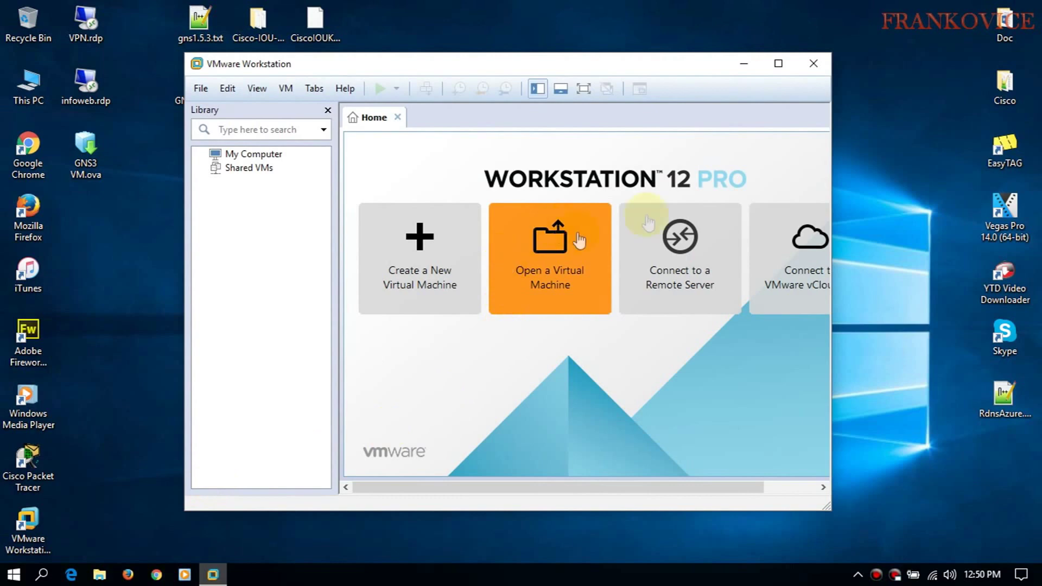
pyautogui.click(779, 64)
pyautogui.click(966, 7)
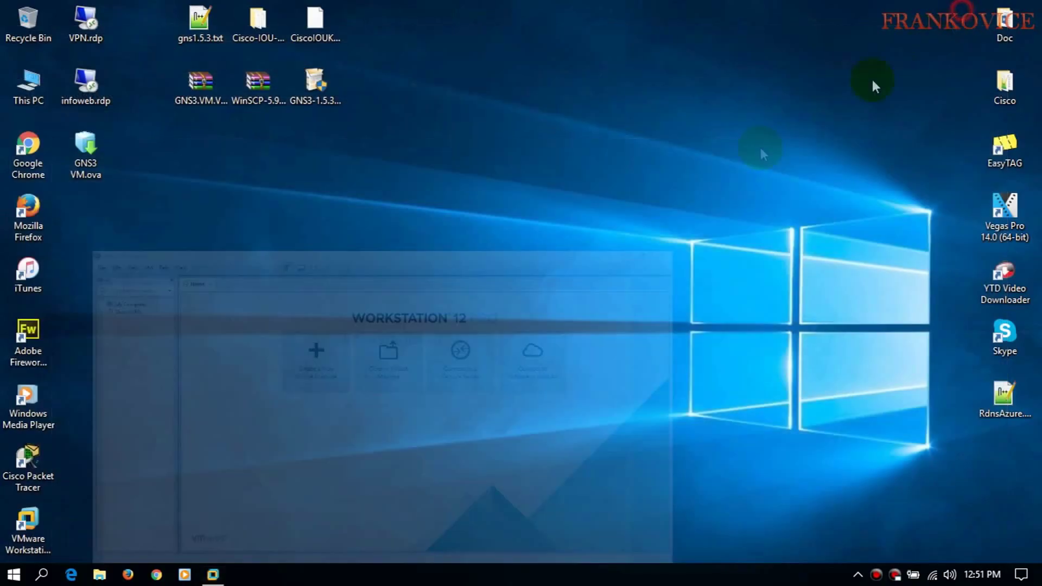
pyautogui.click(101, 163)
pyautogui.doubleClick(100, 164)
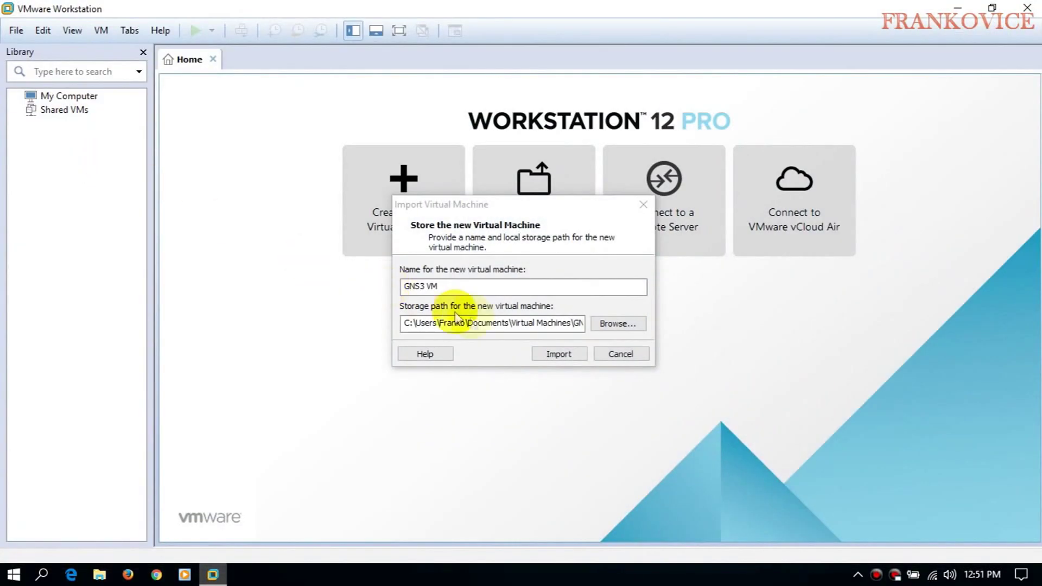
# - Store the VM in a new D:\GNS3-153 folder and import it
pyautogui.click(607, 324)
pyautogui.moveTo(624, 271); pyautogui.dragTo(624, 323)
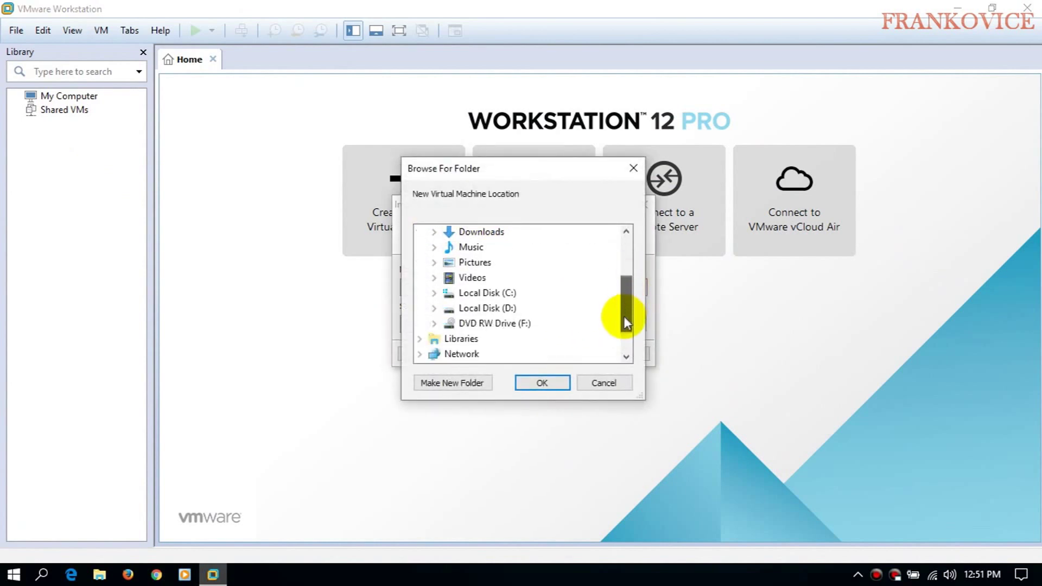
pyautogui.click(434, 308)
pyautogui.click(451, 383)
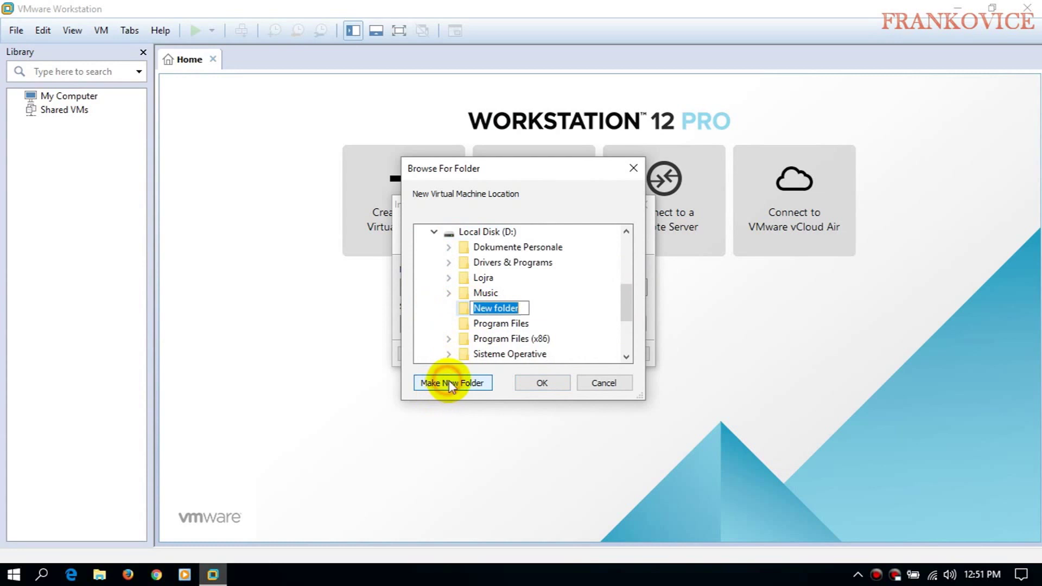
pyautogui.write('GNS')
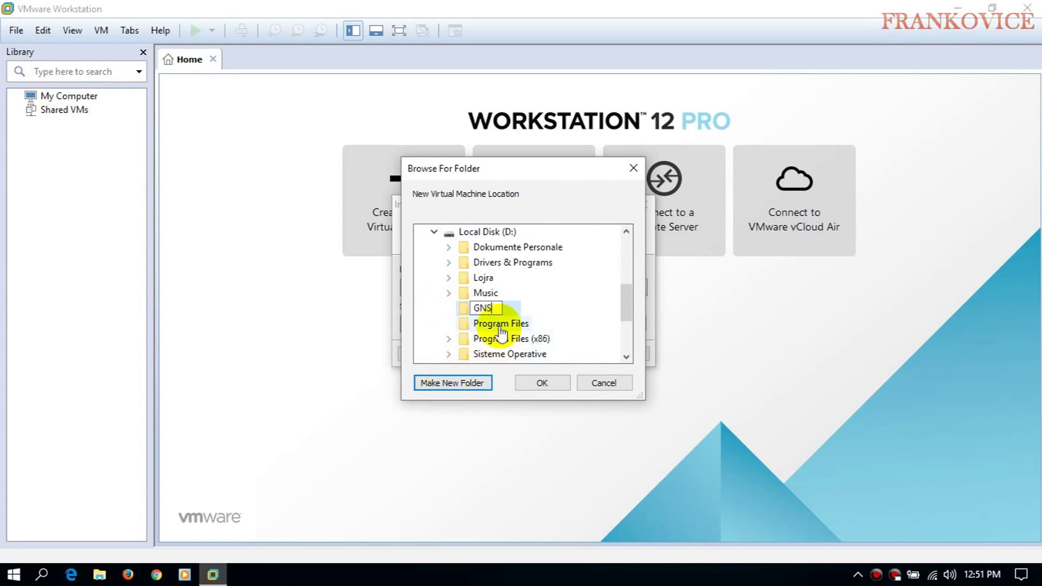
pyautogui.write('3-153')
pyautogui.press('Return')
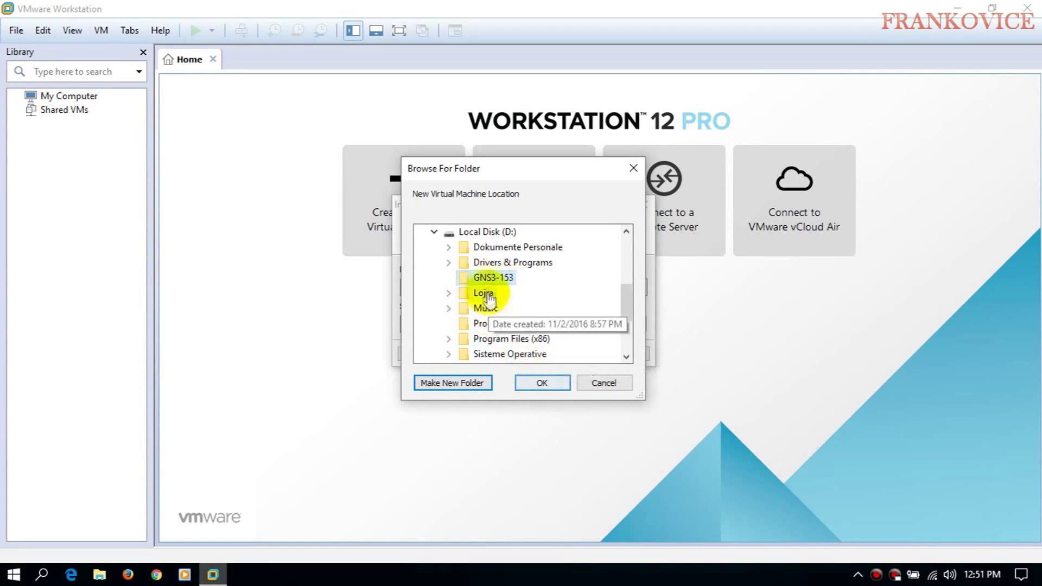
pyautogui.click(541, 384)
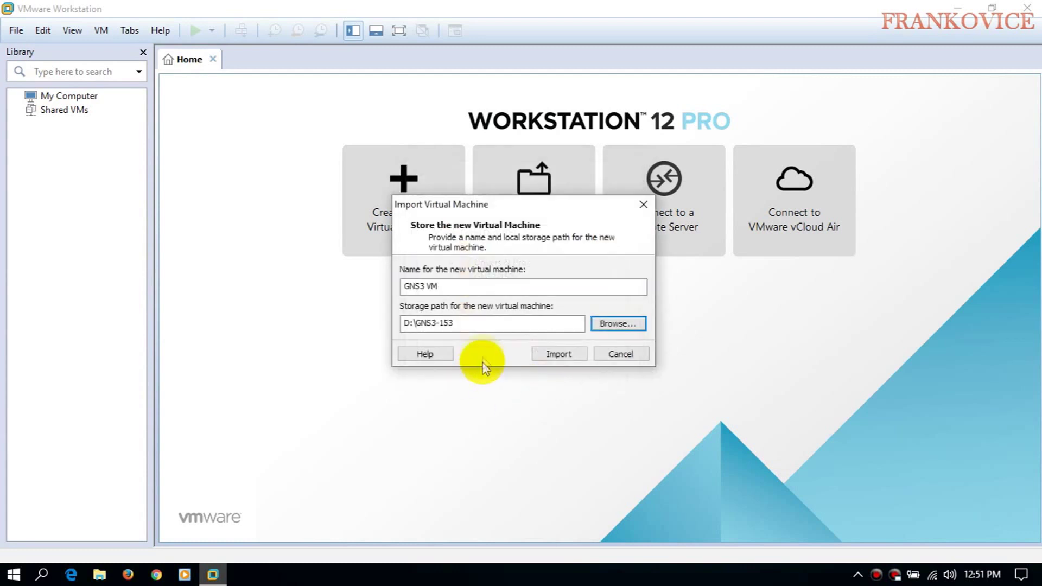
pyautogui.click(558, 355)
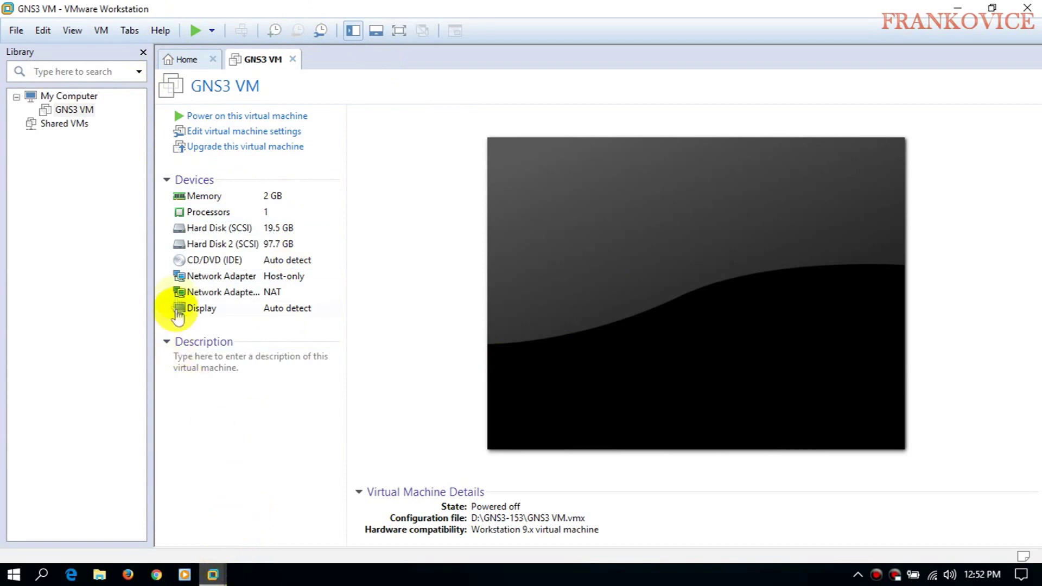
# - Power on the GNS3 VM, let it boot, then release input with Ctrl+Alt
pyautogui.click(217, 116)
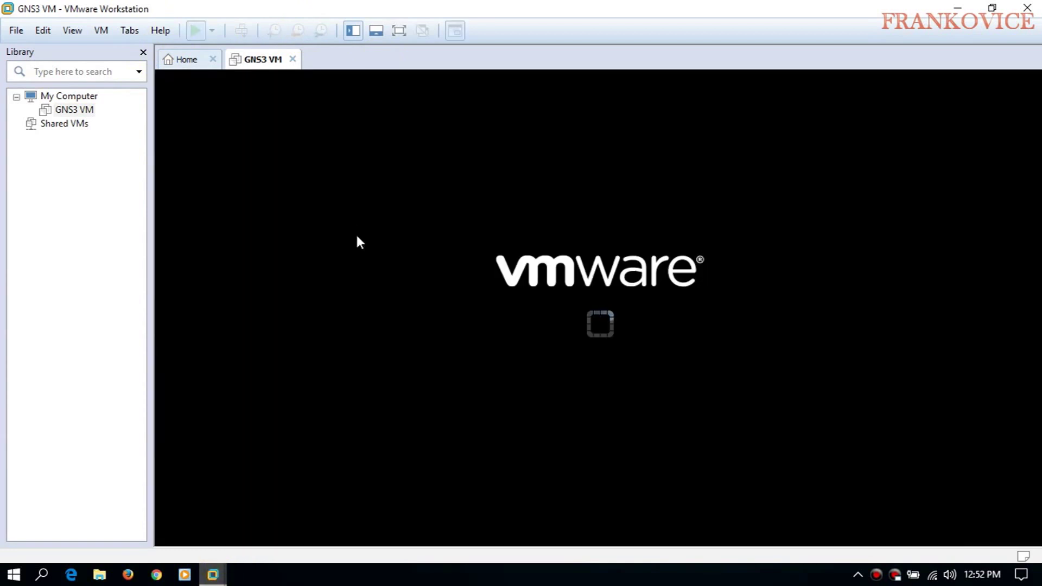
pyautogui.click(501, 321)
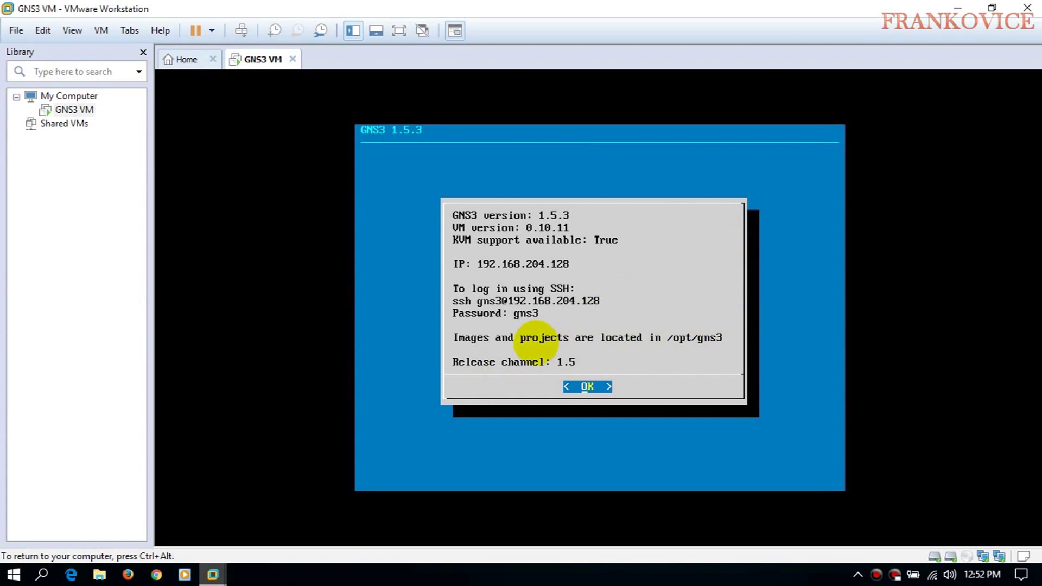
pyautogui.hotkey('ctrl', 'alt')
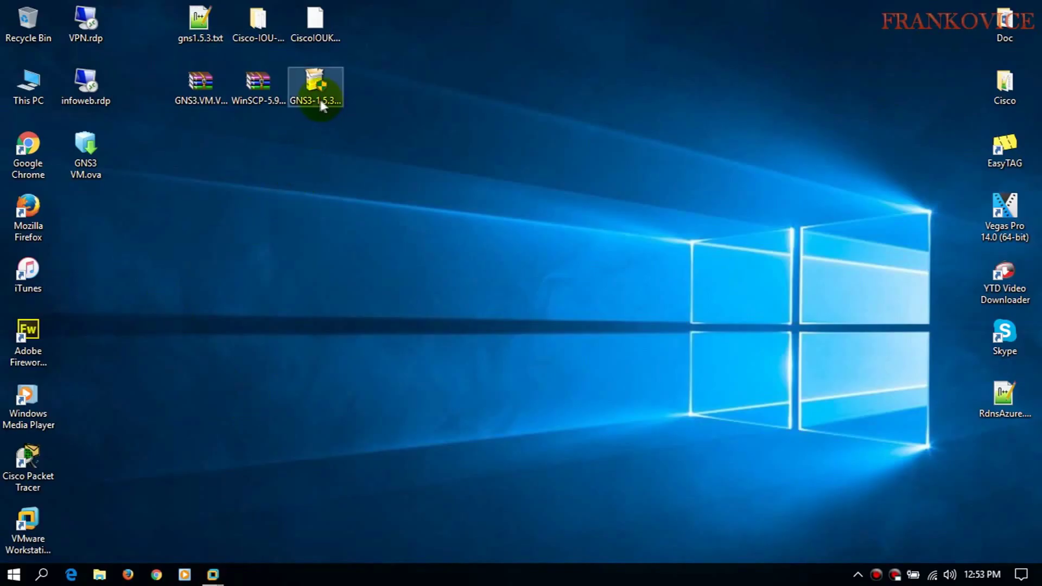
# - Run the GNS3 1.5.3 installer as administrator, installing default components to D:\Program Files\GNS3
pyautogui.rightClick(322, 101)
pyautogui.click(346, 128)
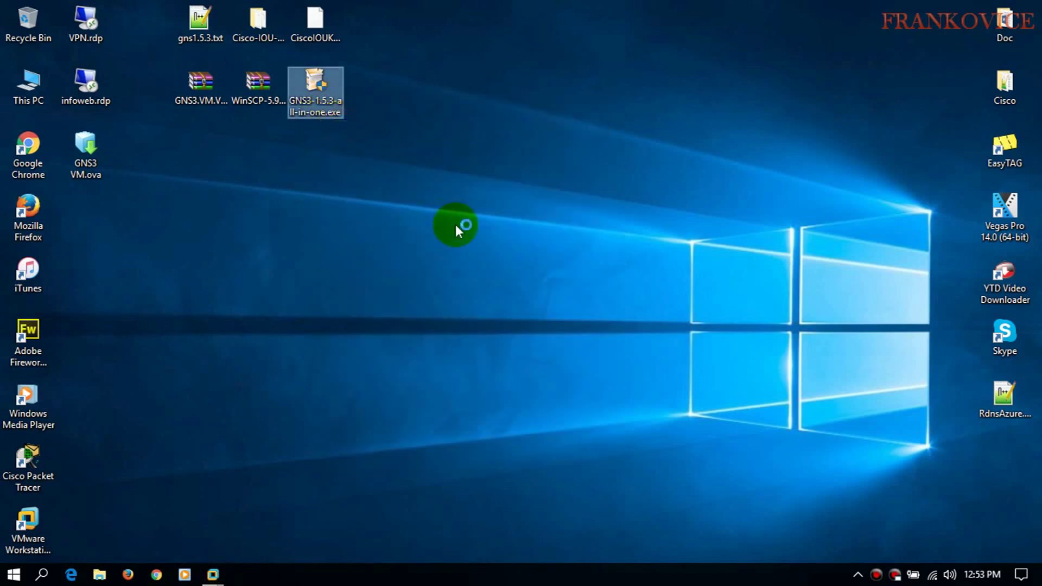
pyautogui.click(601, 411)
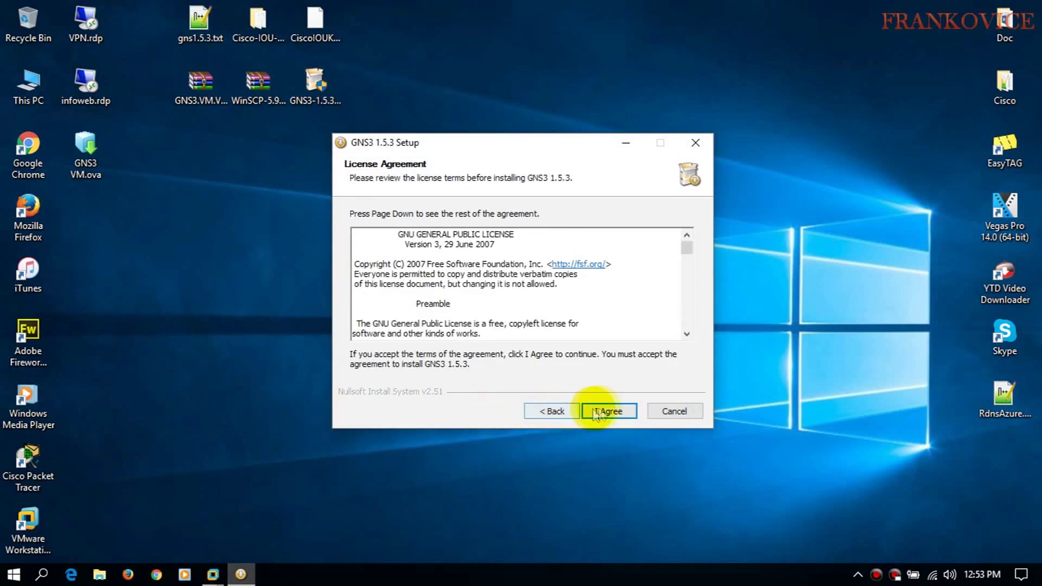
pyautogui.click(582, 411)
pyautogui.click(602, 413)
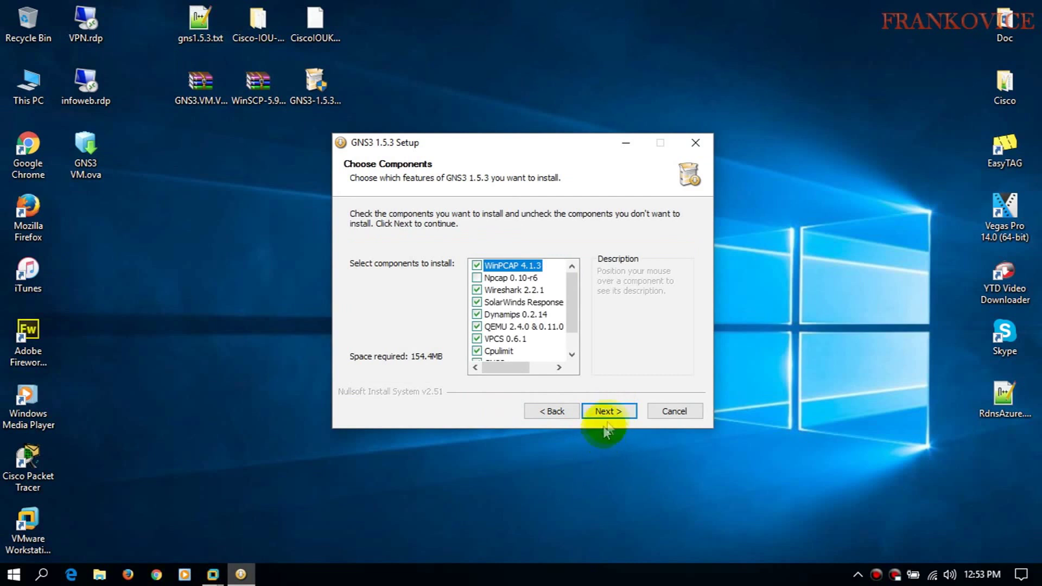
pyautogui.click(605, 411)
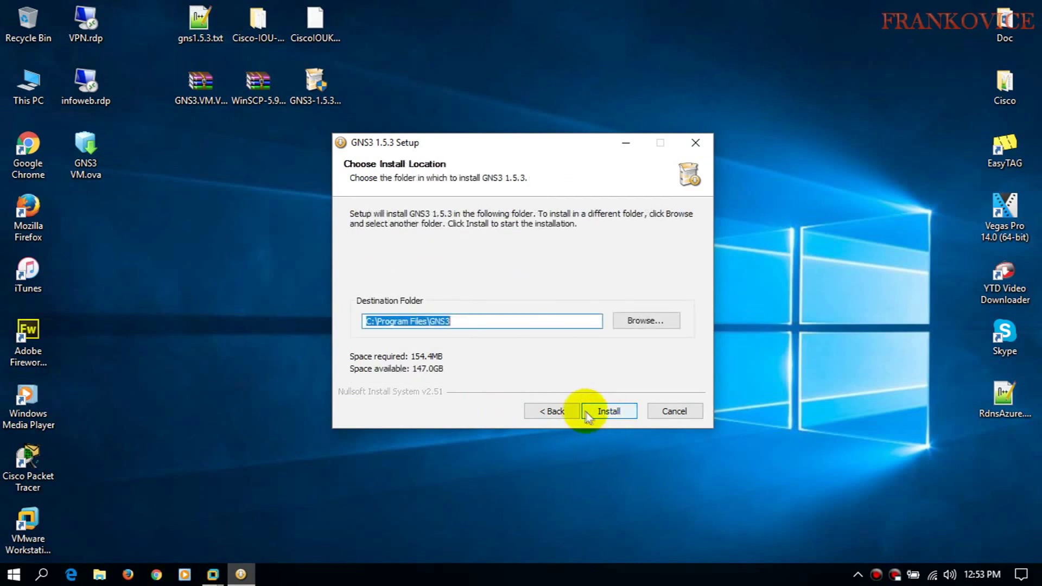
pyautogui.click(370, 322)
pyautogui.press('BackSpace')
pyautogui.write('D')
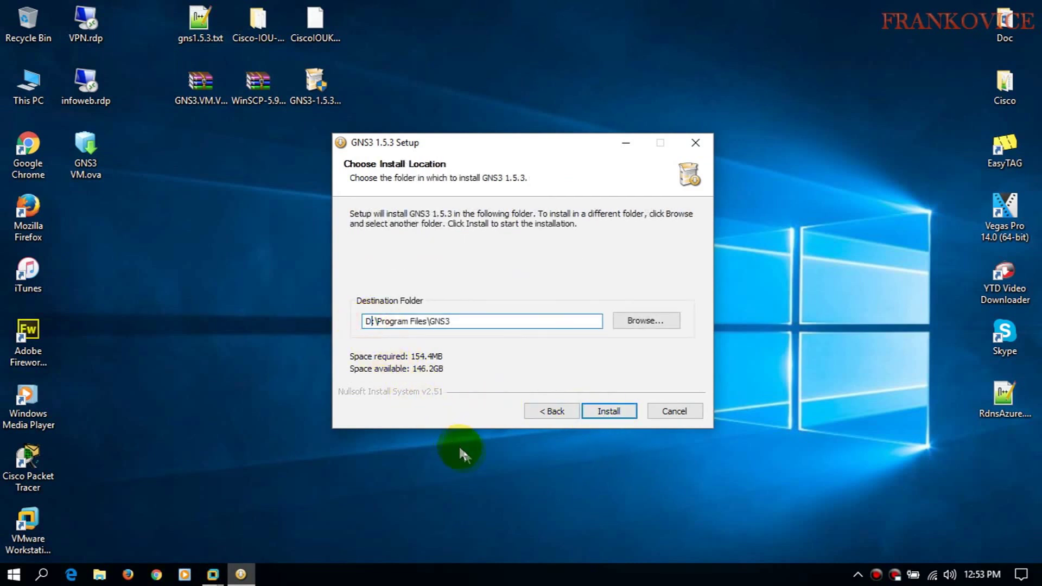
pyautogui.click(609, 412)
# - Accept the license and install WinPcap 4.1.3
pyautogui.click(605, 411)
pyautogui.click(608, 412)
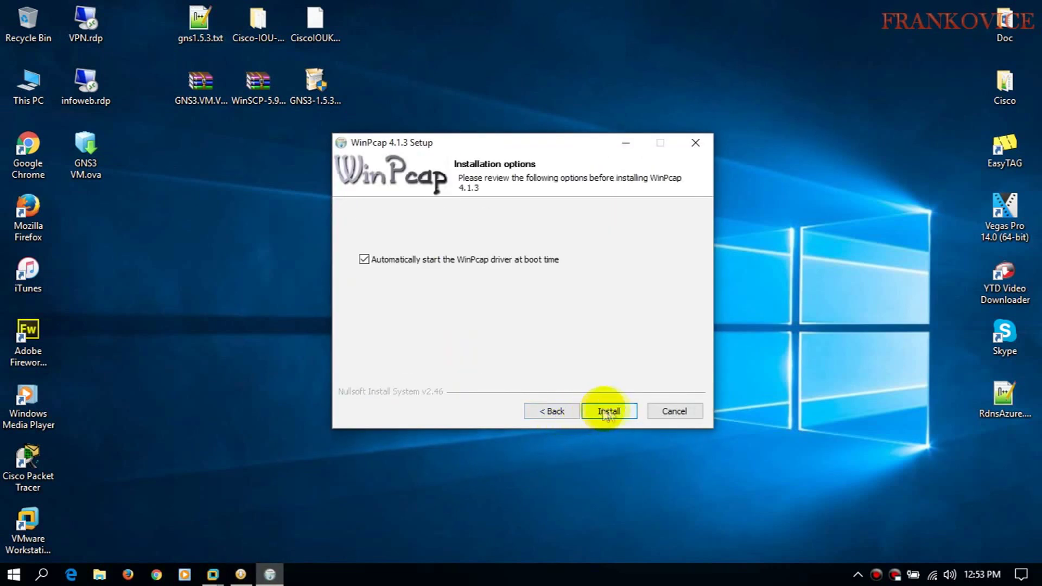
pyautogui.click(599, 415)
pyautogui.click(605, 415)
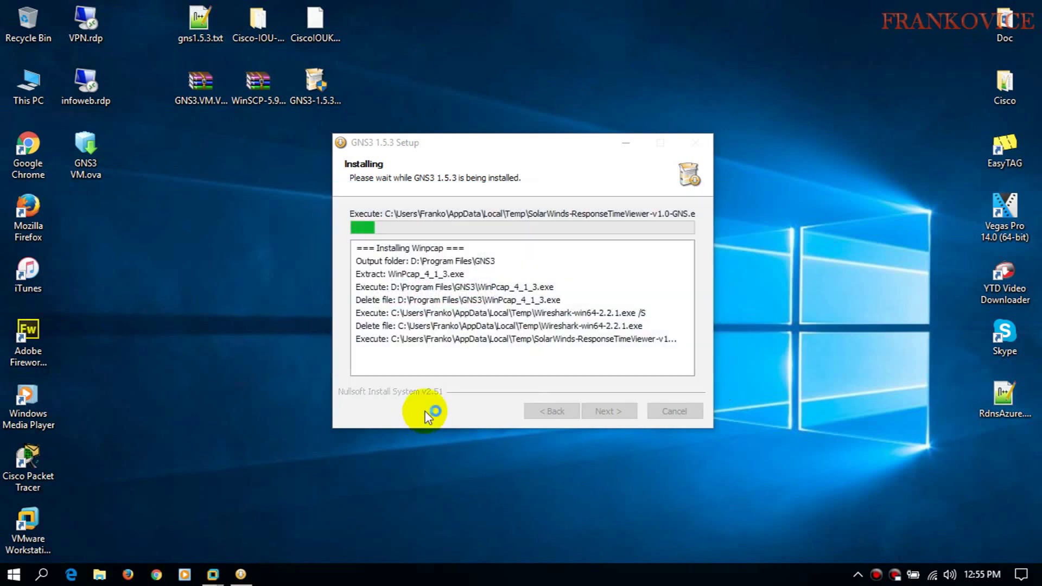
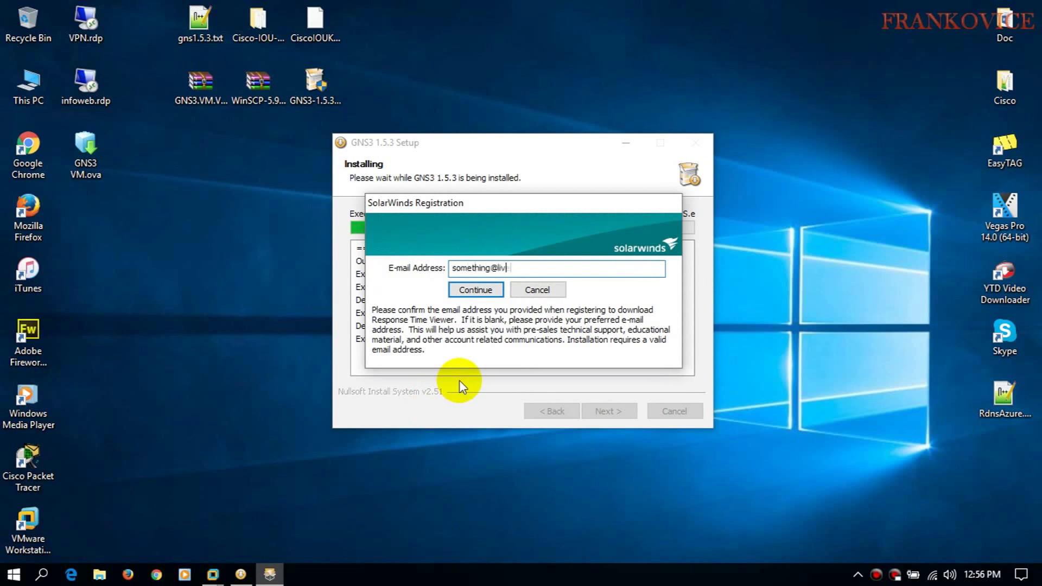
# - Submit a registration e-mail address and accept the SolarWinds license agreement
pyautogui.click(476, 290)
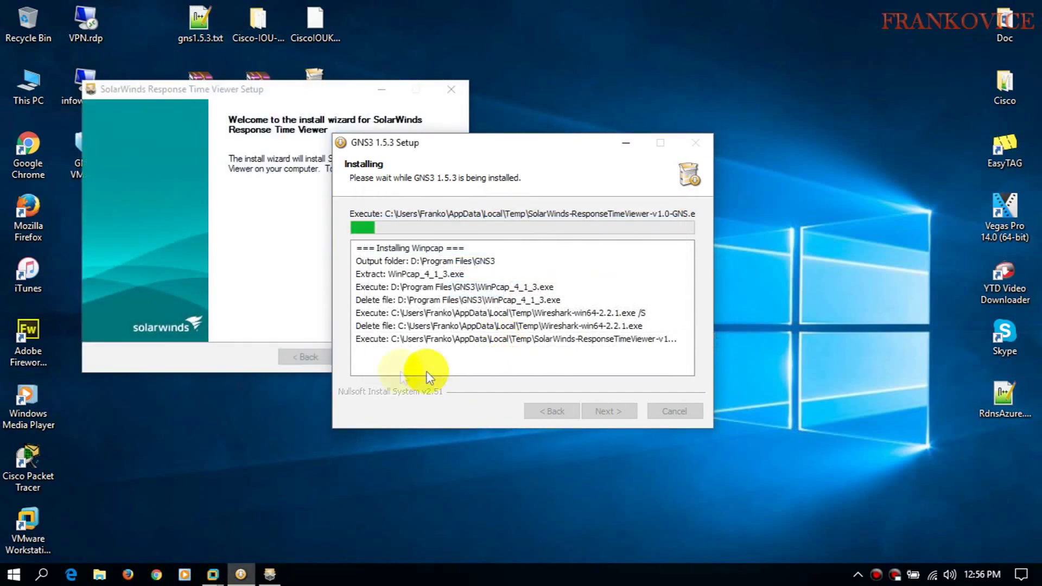
pyautogui.click(224, 349)
pyautogui.click(359, 357)
pyautogui.click(169, 316)
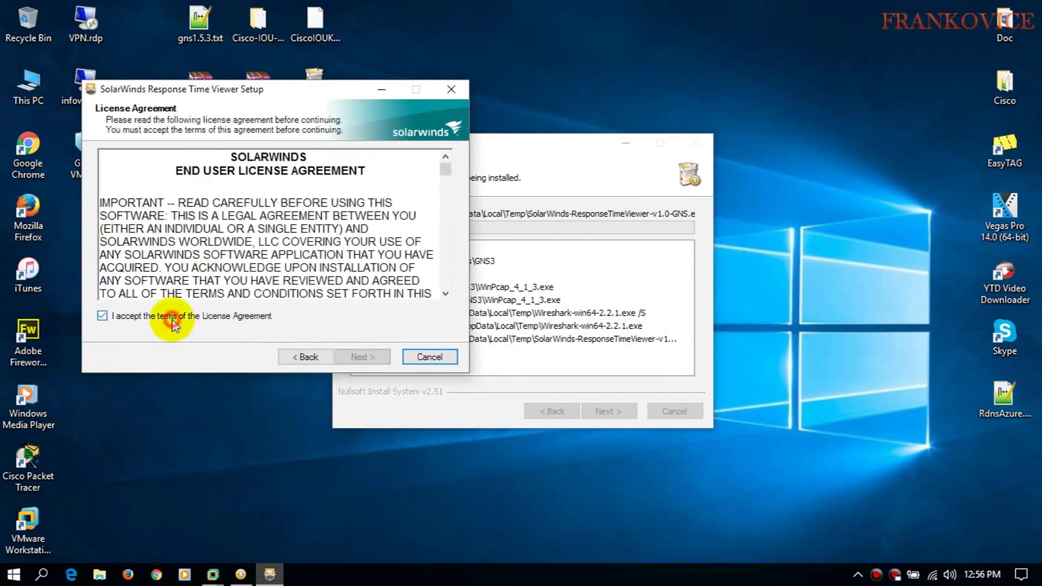
pyautogui.click(354, 355)
# - Install Response Time Viewer to D:\Program Files (x86)\SolarWinds\ResponseTimeViewer and close its setup
pyautogui.click(106, 263)
pyautogui.press('BackSpace')
pyautogui.write('D')
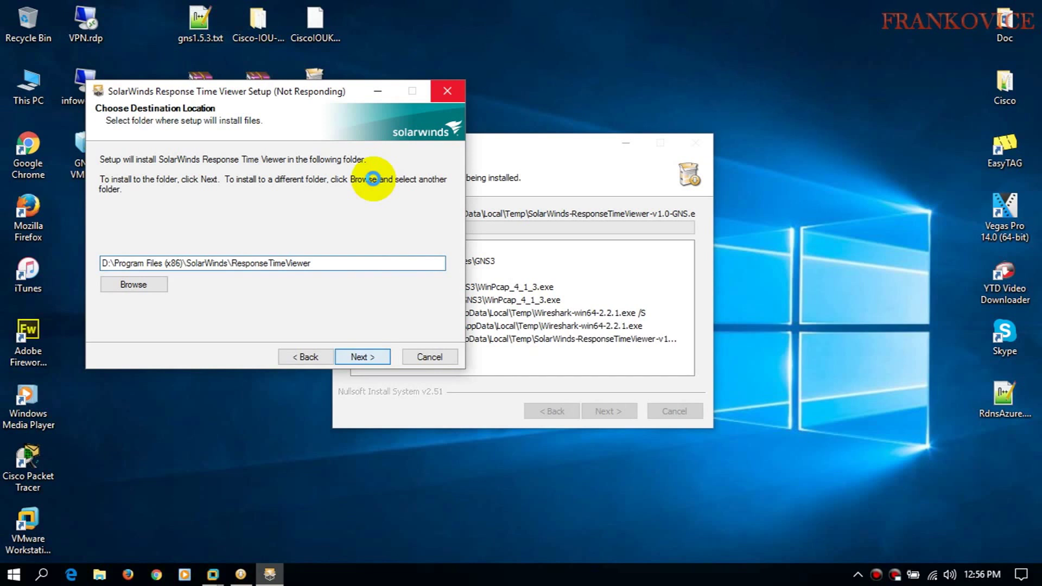
pyautogui.click(362, 356)
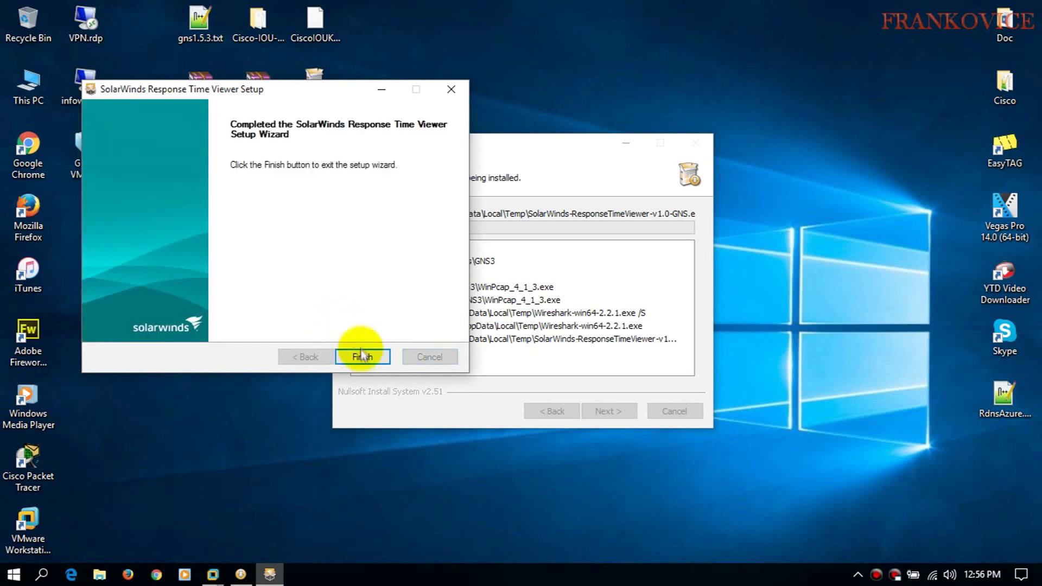
pyautogui.click(362, 356)
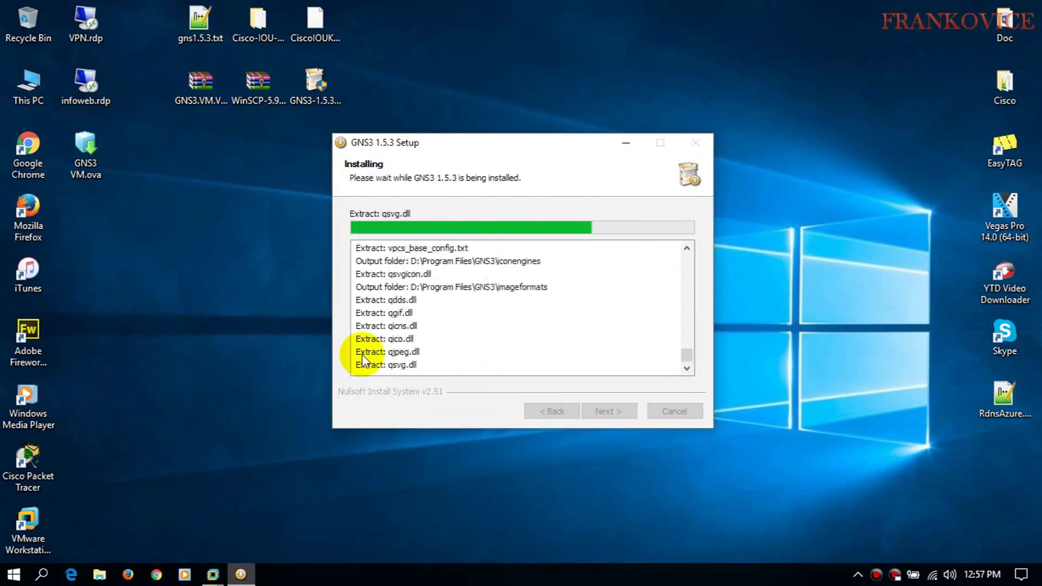
# - Finish GNS3 setup opting in to SolarWinds, then close the web pages and Response Time Viewer
pyautogui.click(599, 408)
pyautogui.click(518, 284)
pyautogui.click(604, 410)
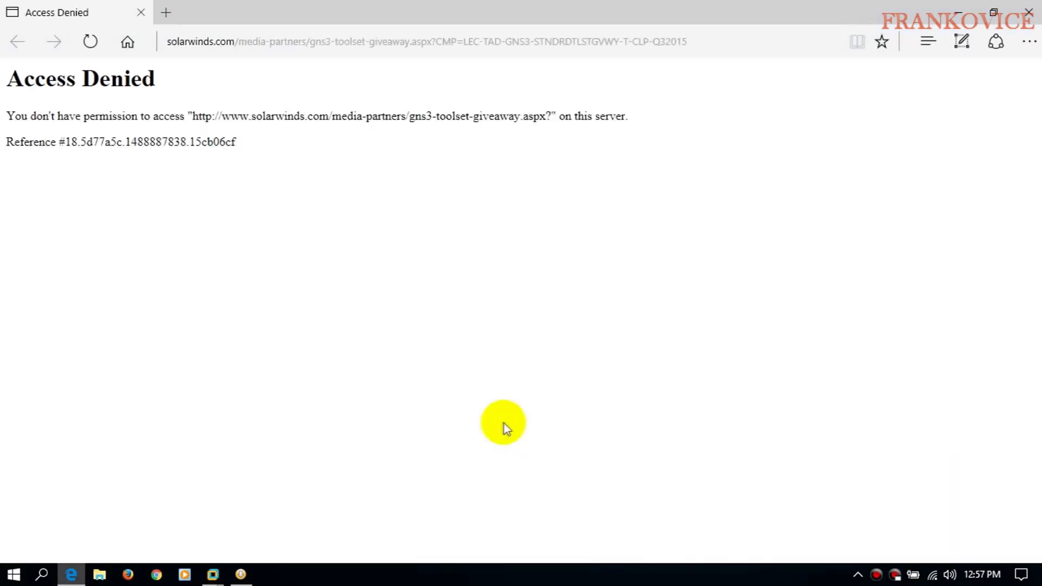
pyautogui.click(142, 13)
pyautogui.click(607, 411)
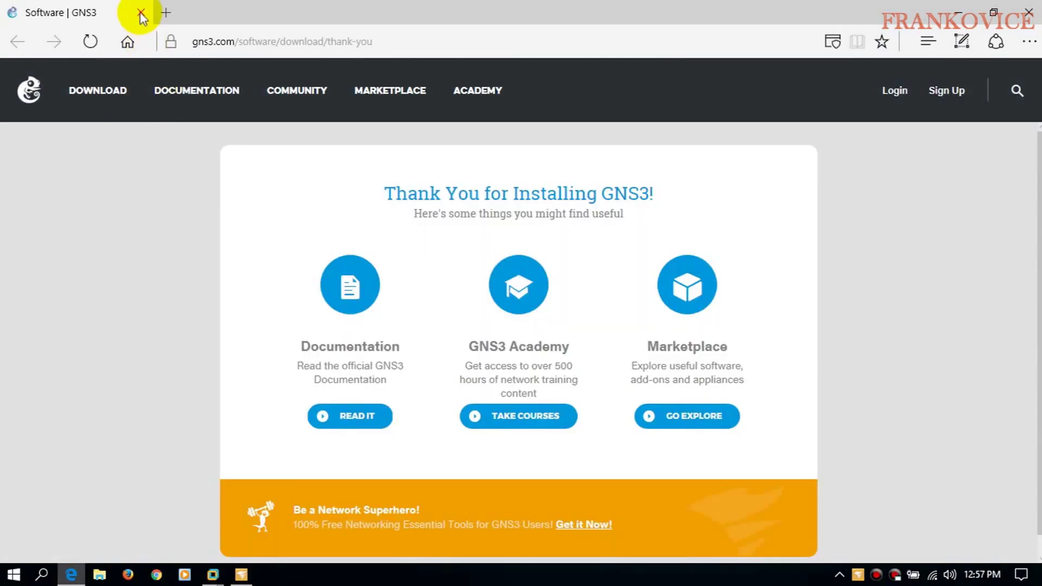
pyautogui.click(141, 12)
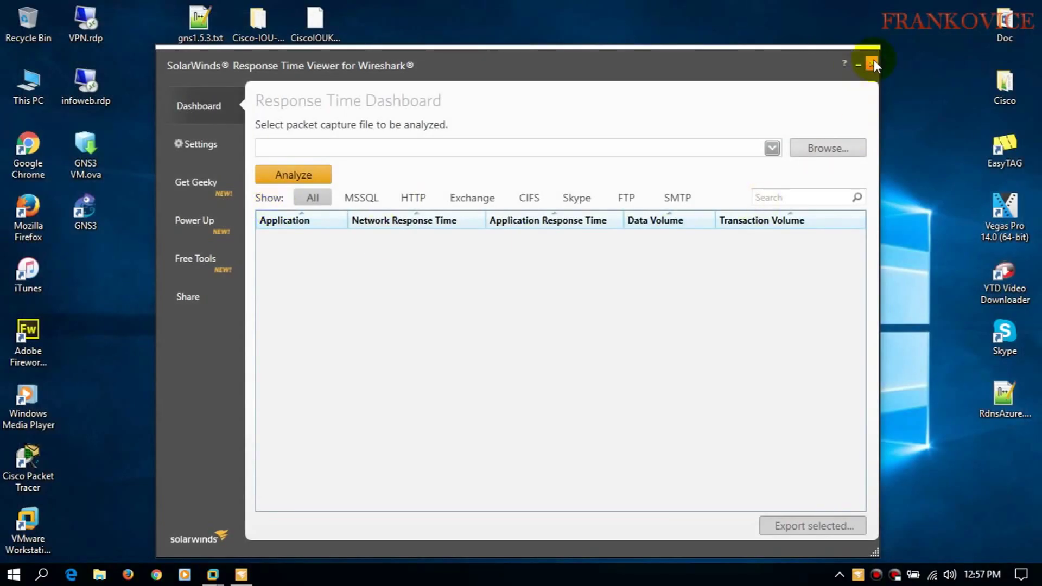
pyautogui.click(874, 60)
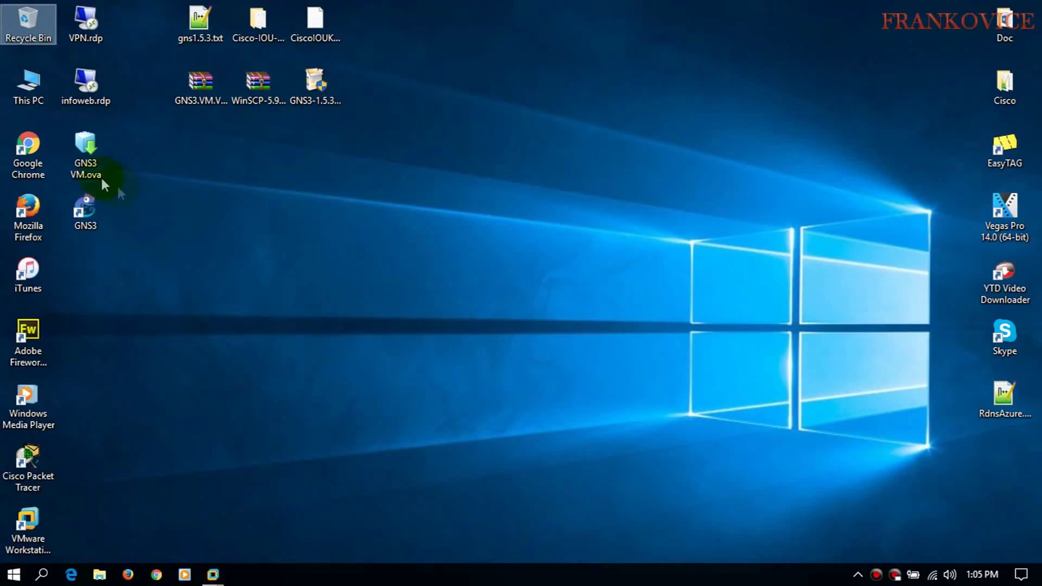
# - Permanently delete GNS3 VM.ova from the desktop with Shift+Delete
pyautogui.moveTo(103, 183); pyautogui.dragTo(224, 246)
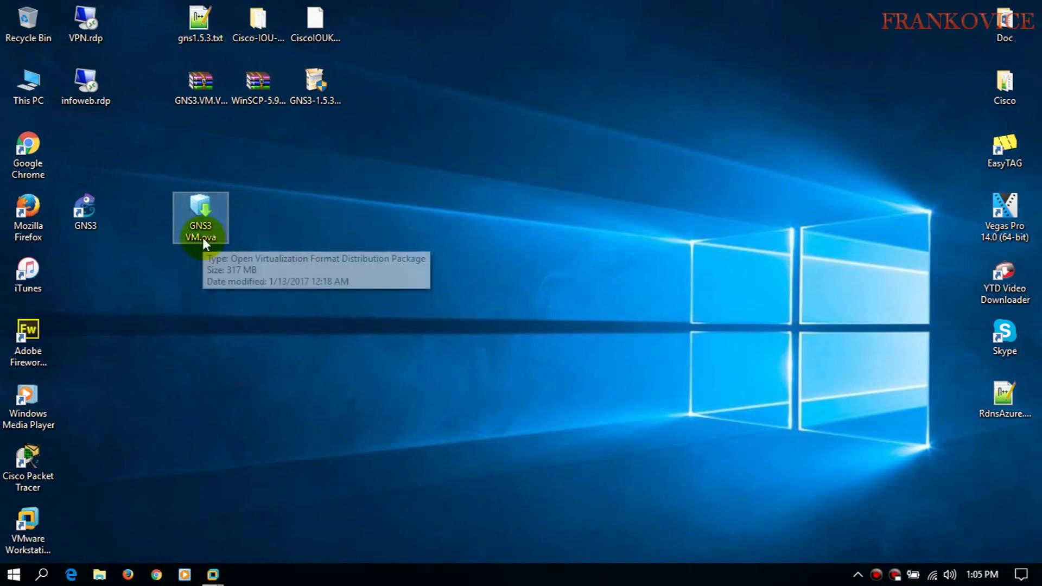
pyautogui.hotkey('shift', 'Delete')
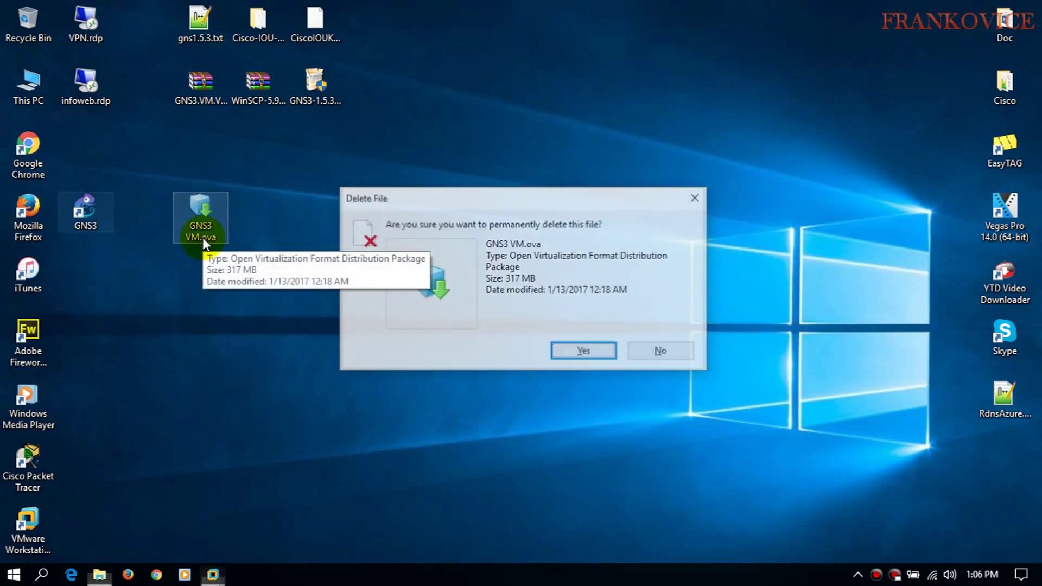
pyautogui.press('Return')
# - Place the VMware Workstation shortcut beside the GNS3 shortcut and launch GNS3
pyautogui.moveTo(30, 524); pyautogui.dragTo(190, 228)
pyautogui.click(93, 224)
pyautogui.click(90, 222)
pyautogui.doubleClick(93, 203)
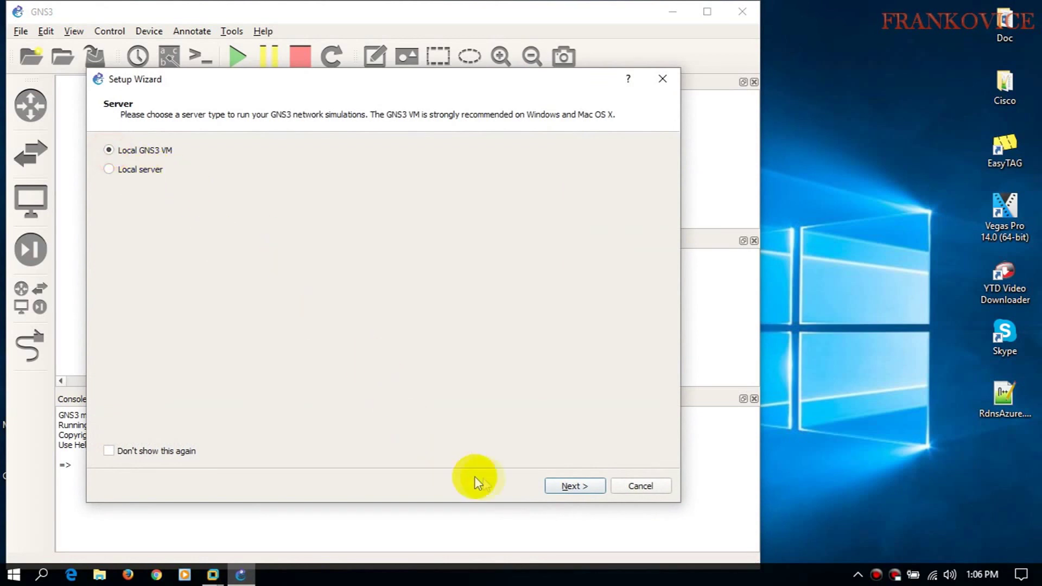
# - In the Setup Wizard, run the local GNS3 VM on VMware and finish without adding routers
pyautogui.click(567, 487)
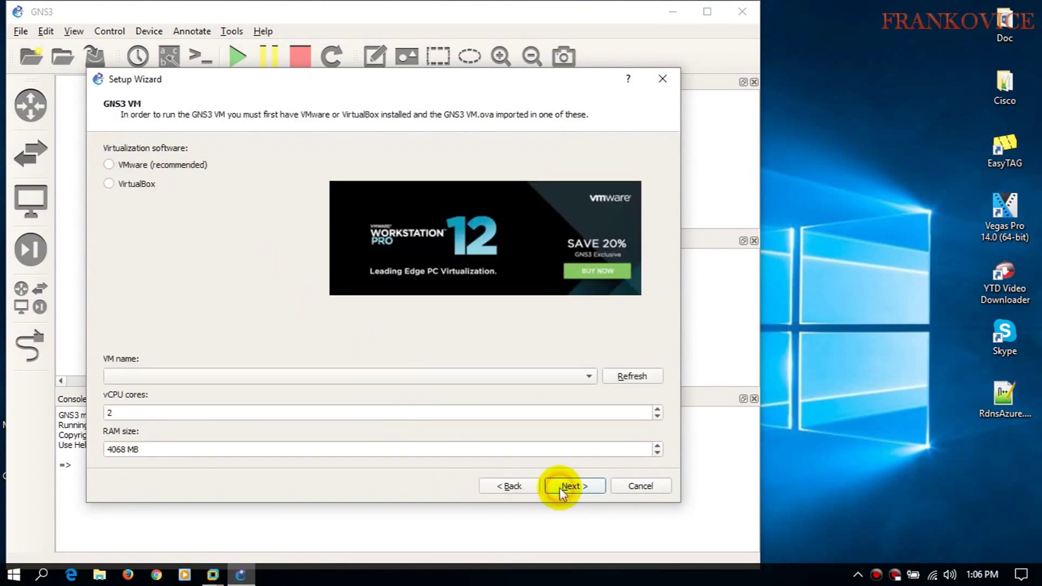
pyautogui.click(112, 164)
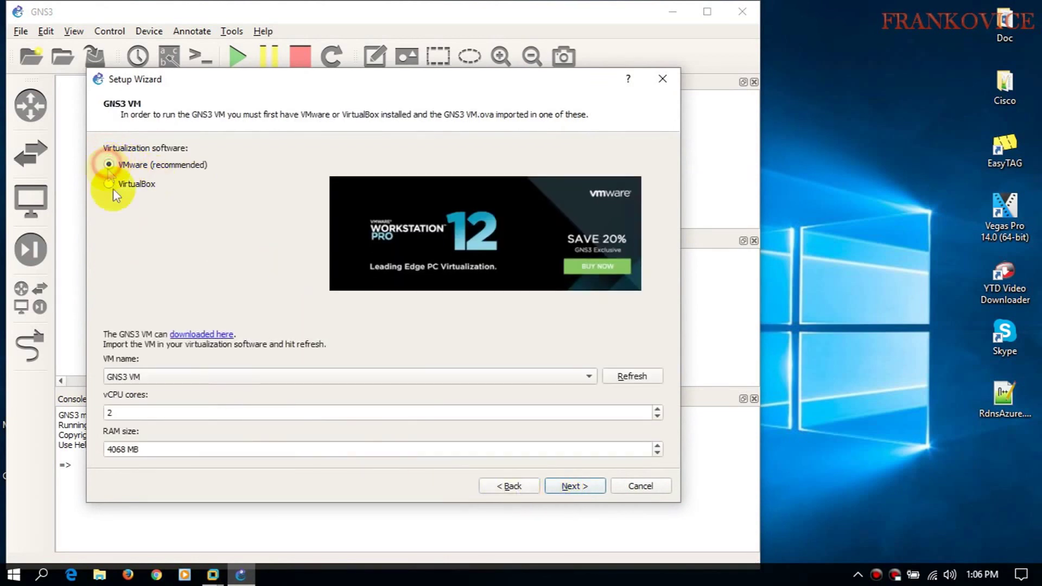
pyautogui.click(564, 489)
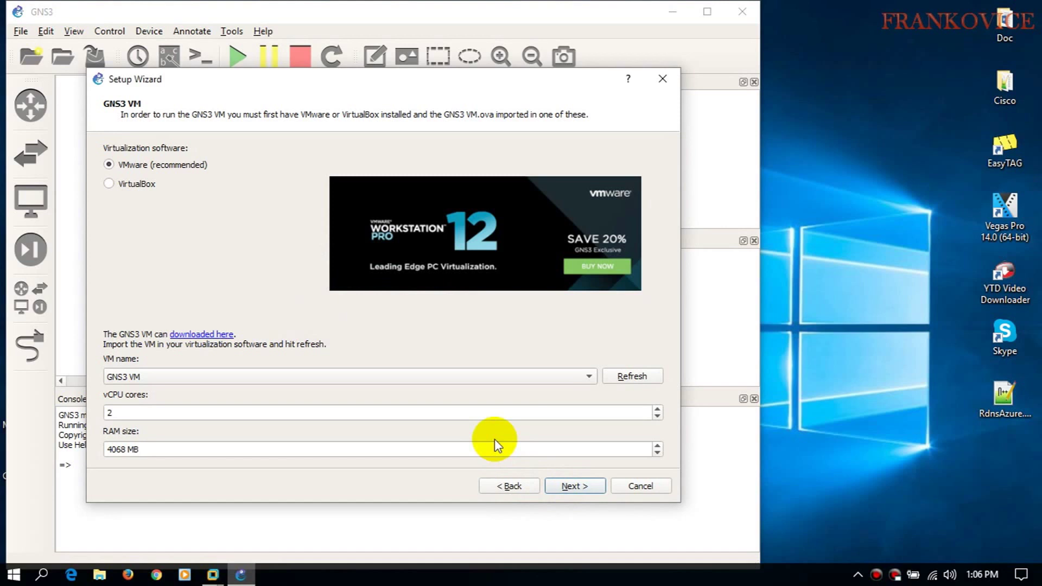
pyautogui.click(574, 487)
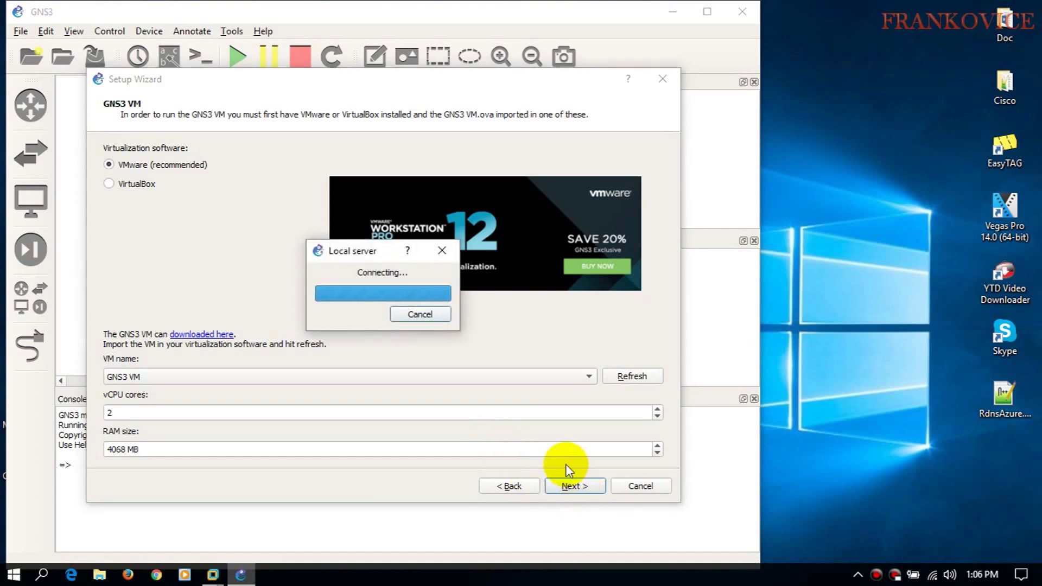
pyautogui.click(109, 152)
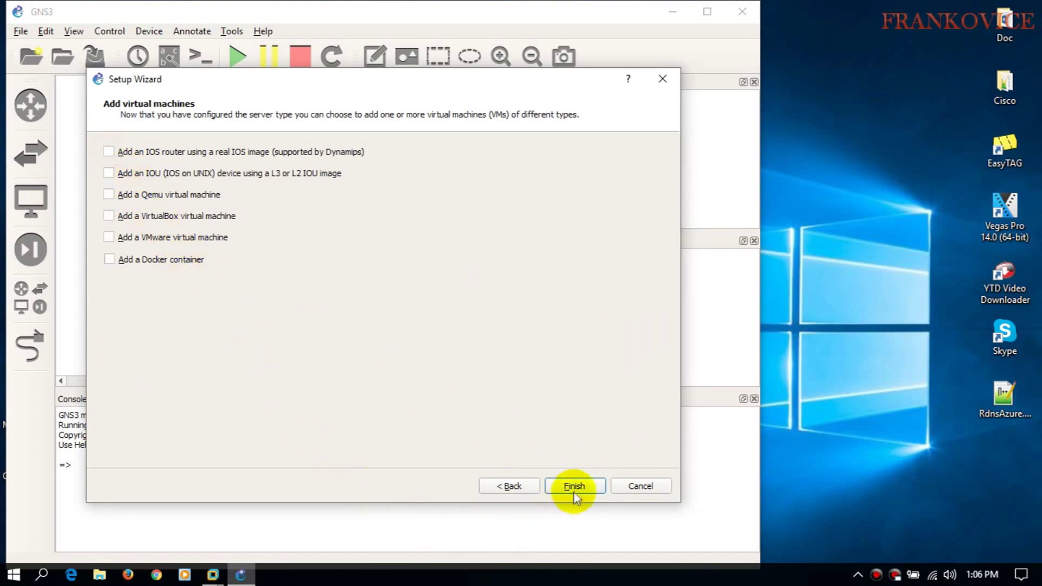
pyautogui.click(574, 486)
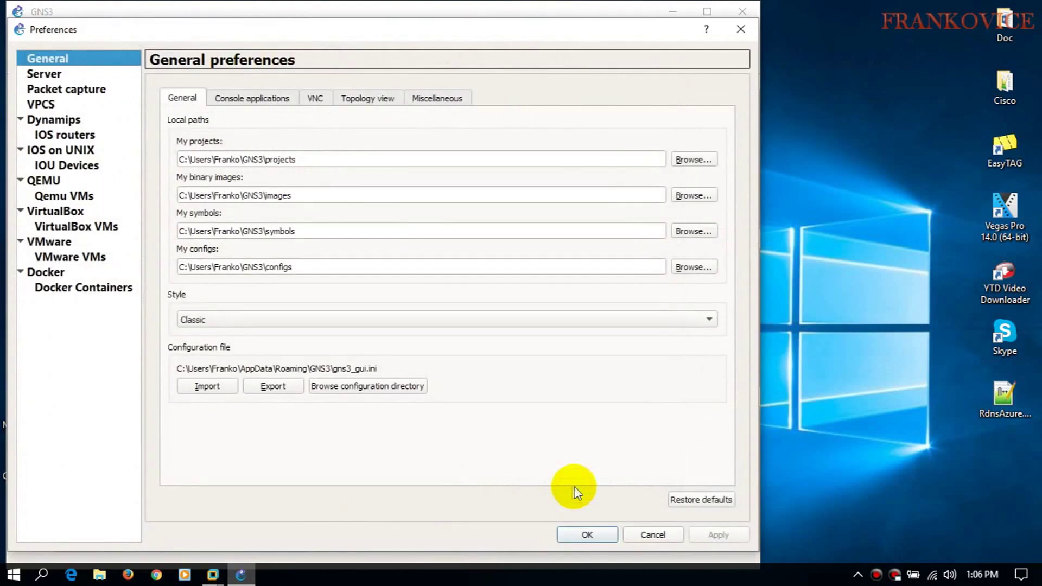
# - Close Preferences with defaults, dismiss the new project prompt, and maximize GNS3
pyautogui.click(585, 534)
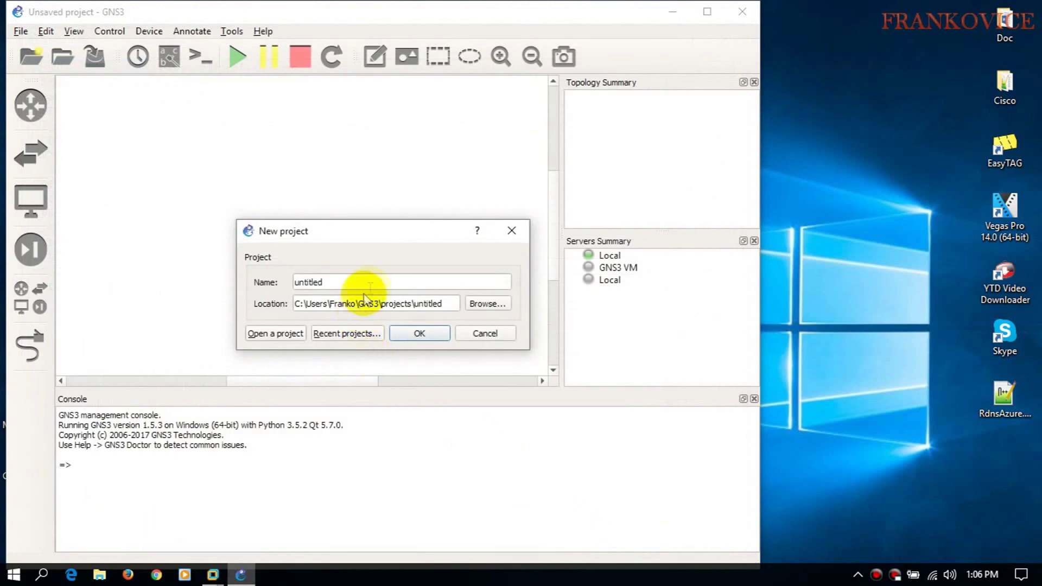
pyautogui.click(483, 333)
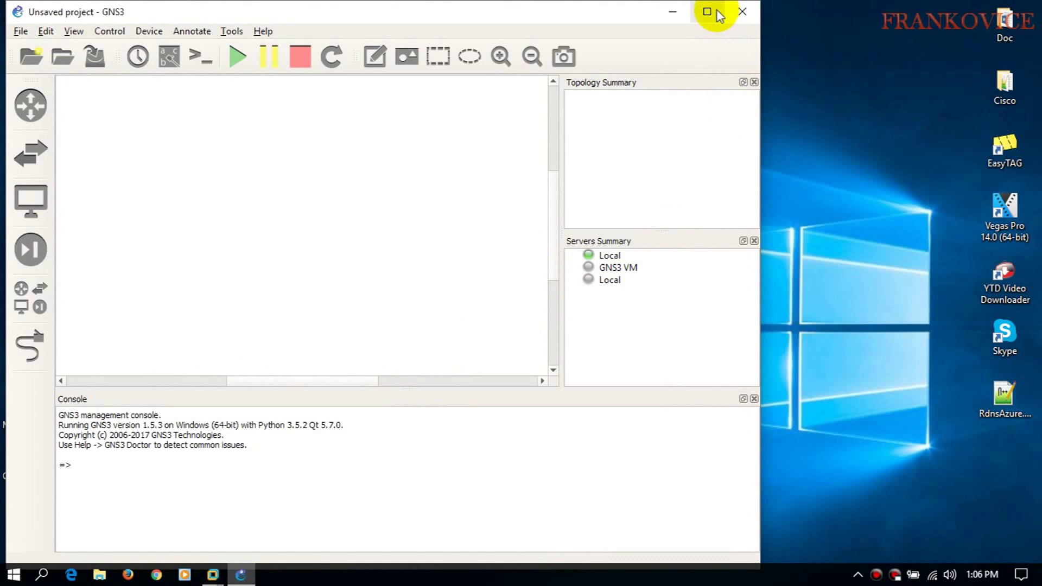
pyautogui.click(707, 11)
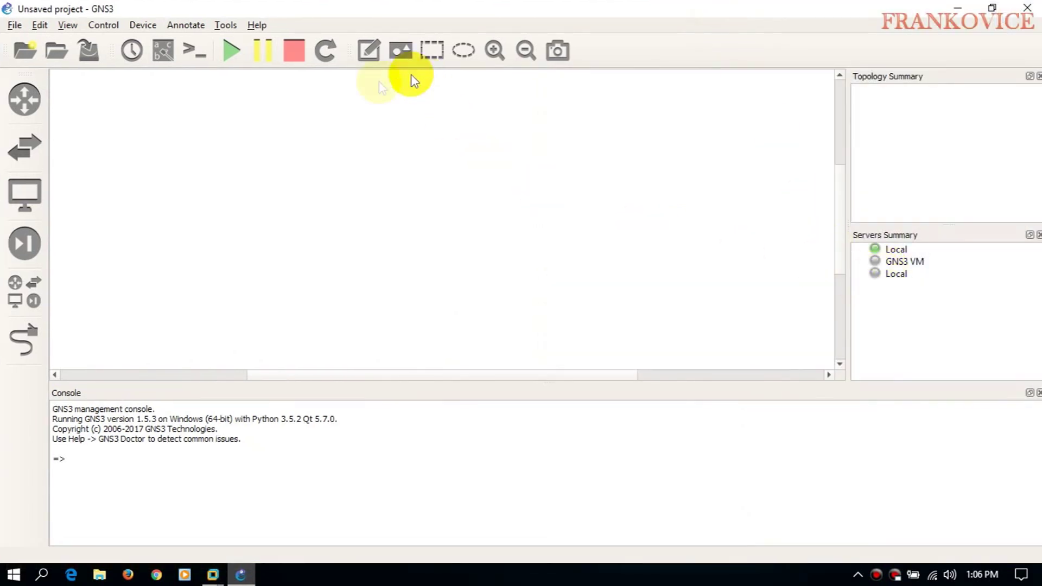
pyautogui.click(40, 24)
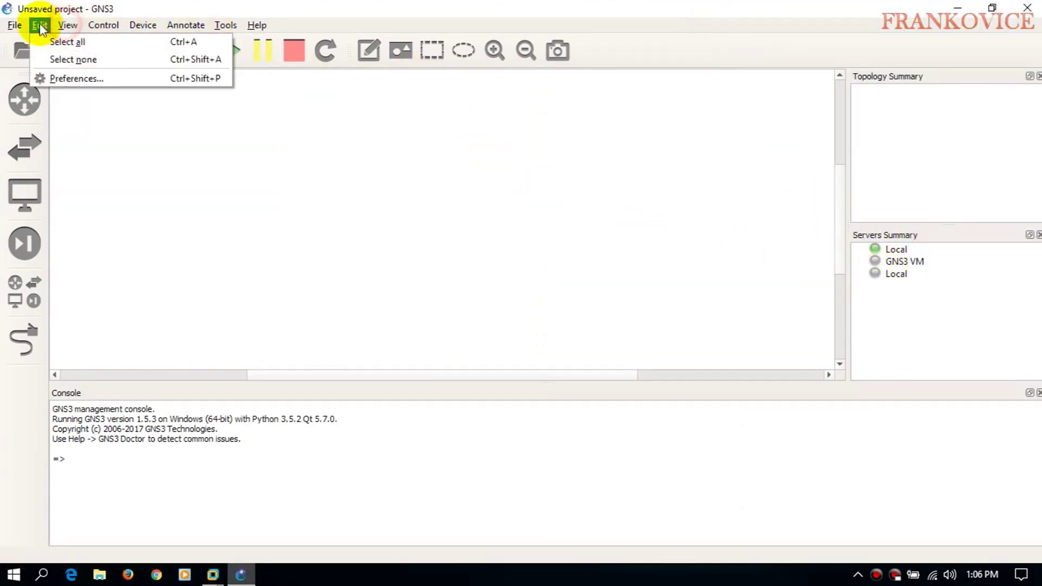
pyautogui.click(60, 75)
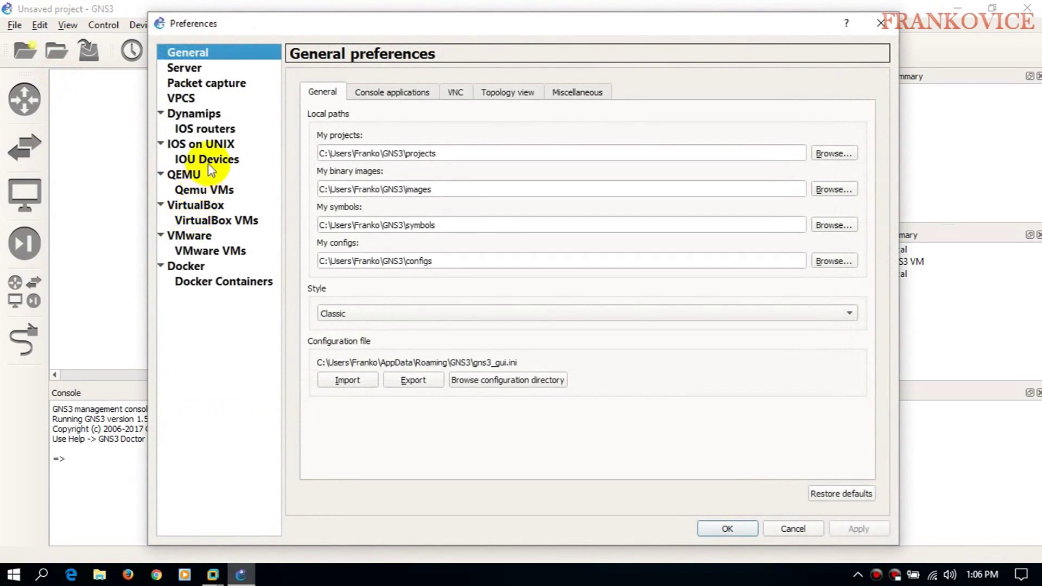
# - Create IOU template L2Device from Cisco-IOU-L2-L3-Collection-v4\i86bi-linux-l2-adventerprisek9-15.2b.bin
pyautogui.click(207, 159)
pyautogui.click(478, 491)
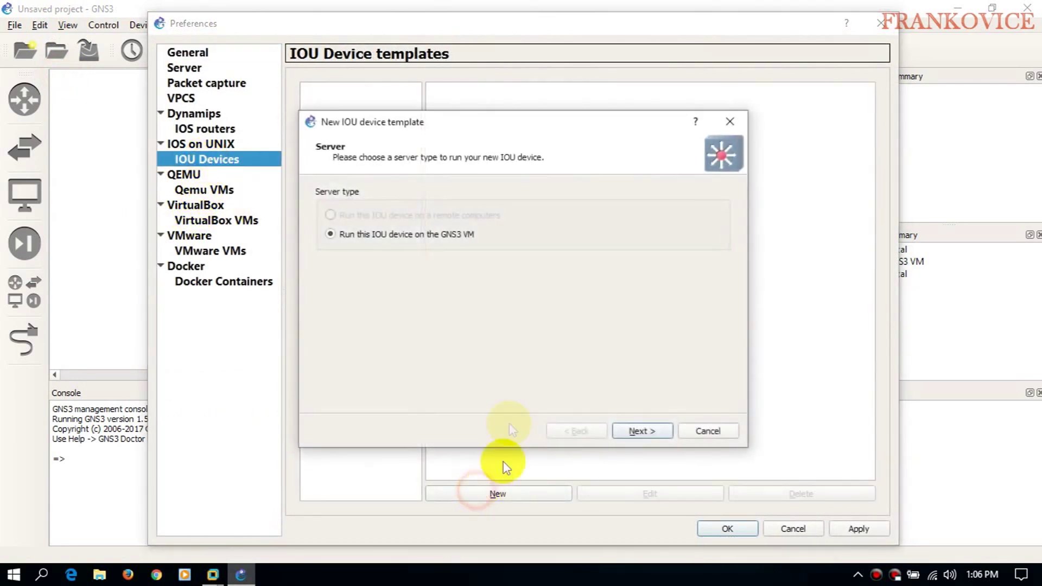
pyautogui.click(635, 431)
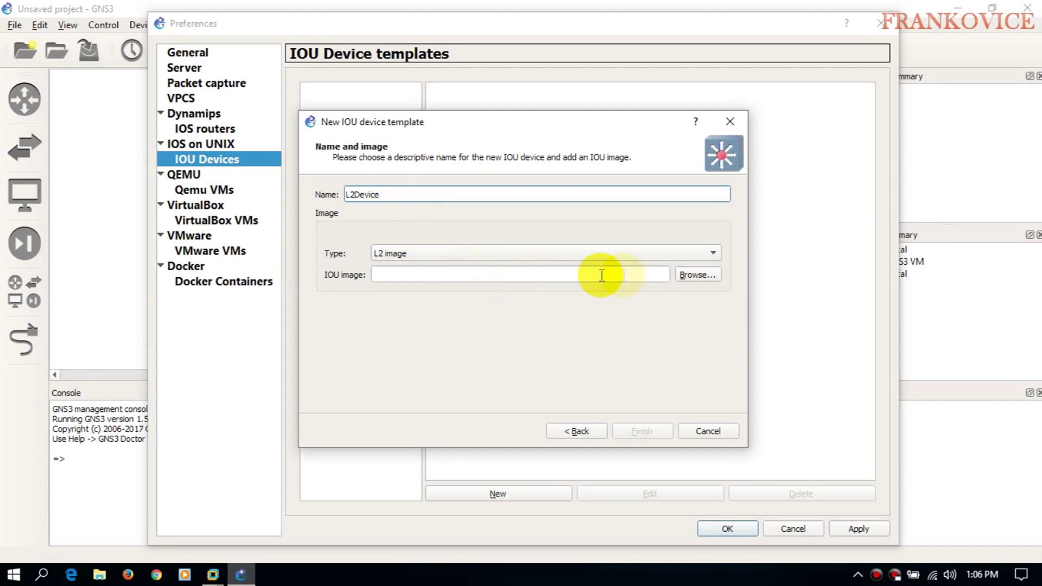
pyautogui.click(698, 275)
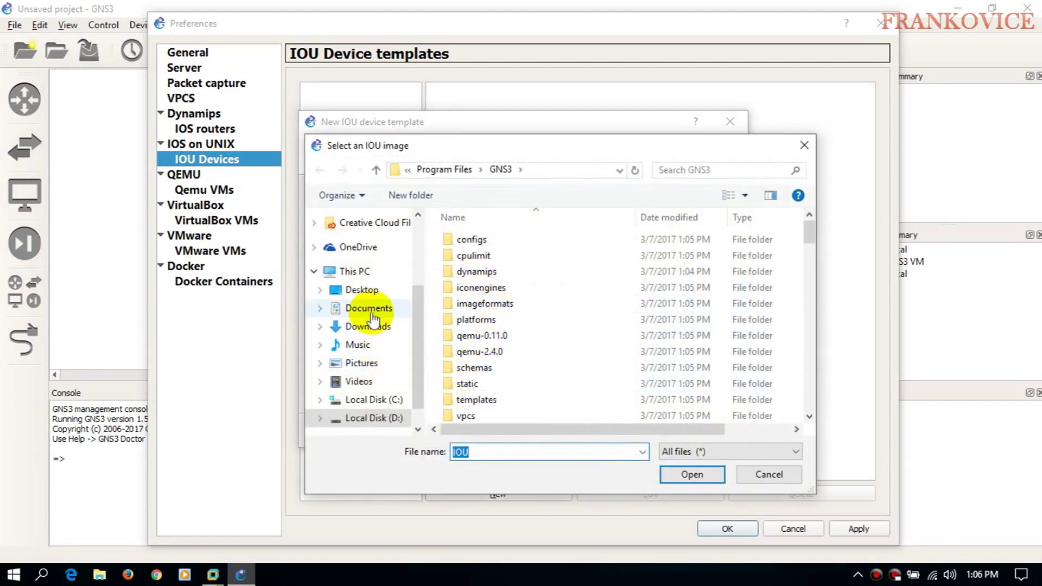
pyautogui.click(372, 290)
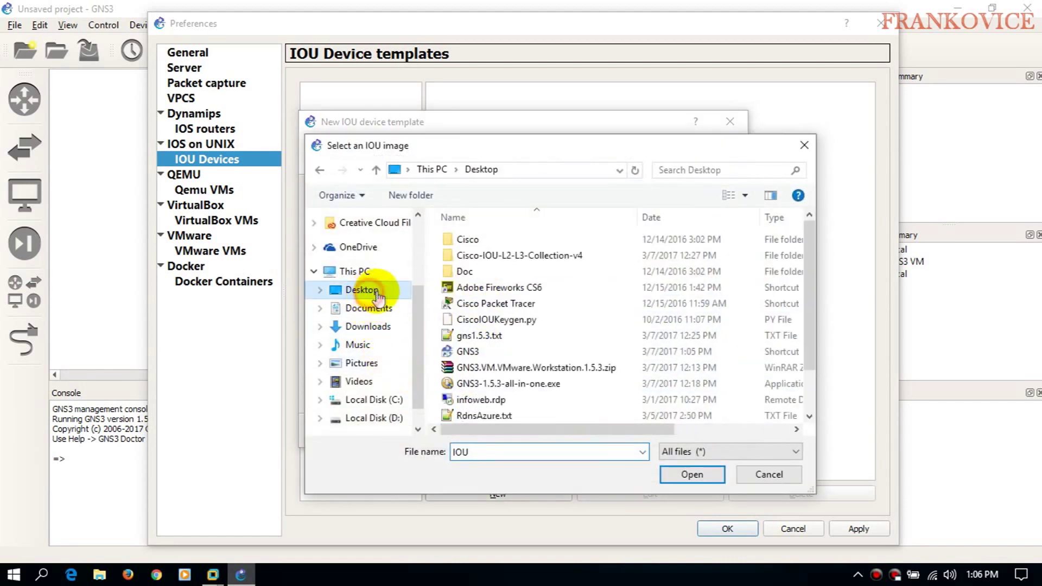
pyautogui.doubleClick(513, 255)
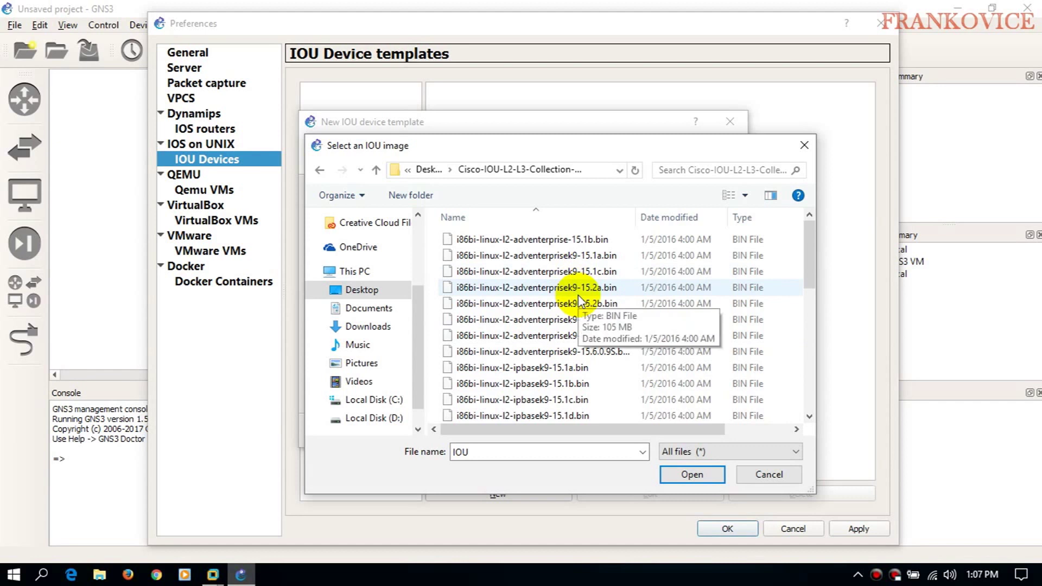
pyautogui.click(625, 303)
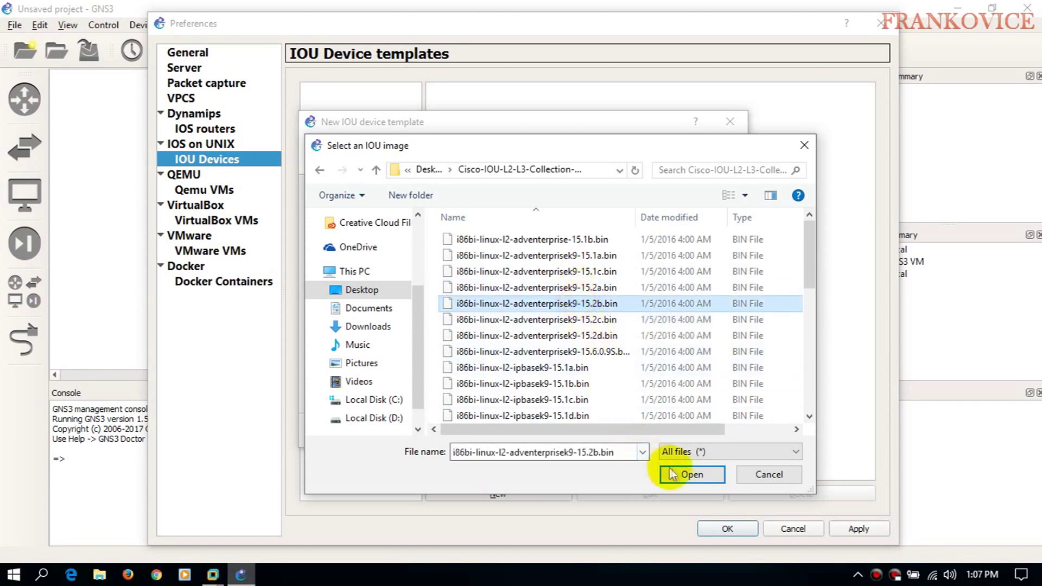
pyautogui.click(684, 474)
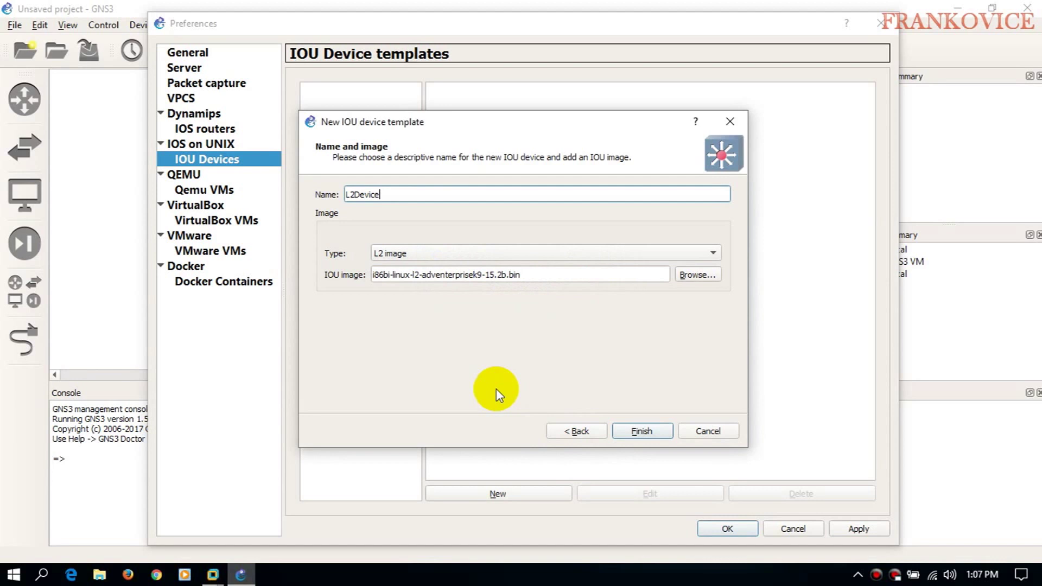
pyautogui.click(644, 431)
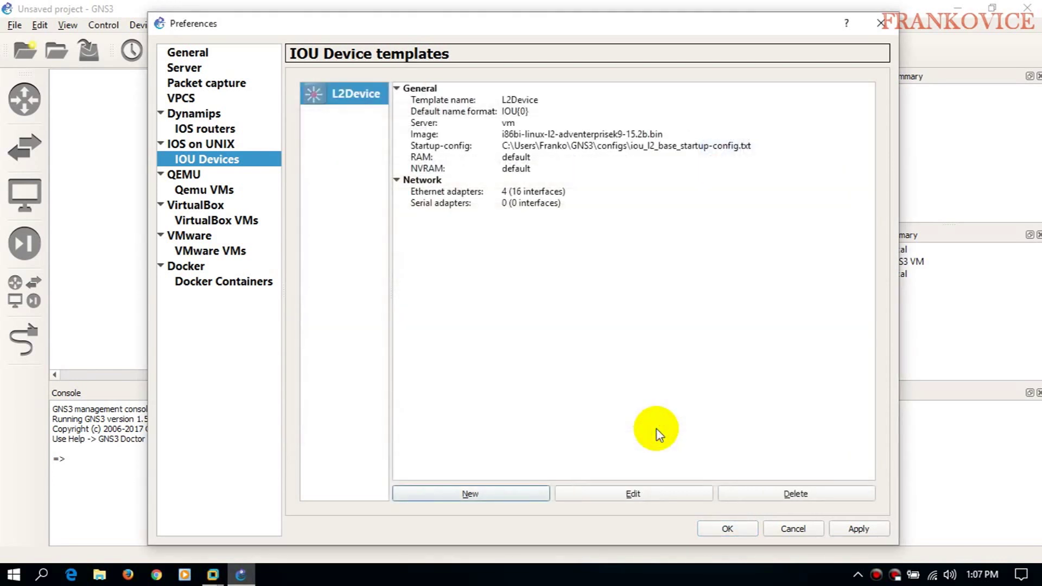
pyautogui.click(493, 493)
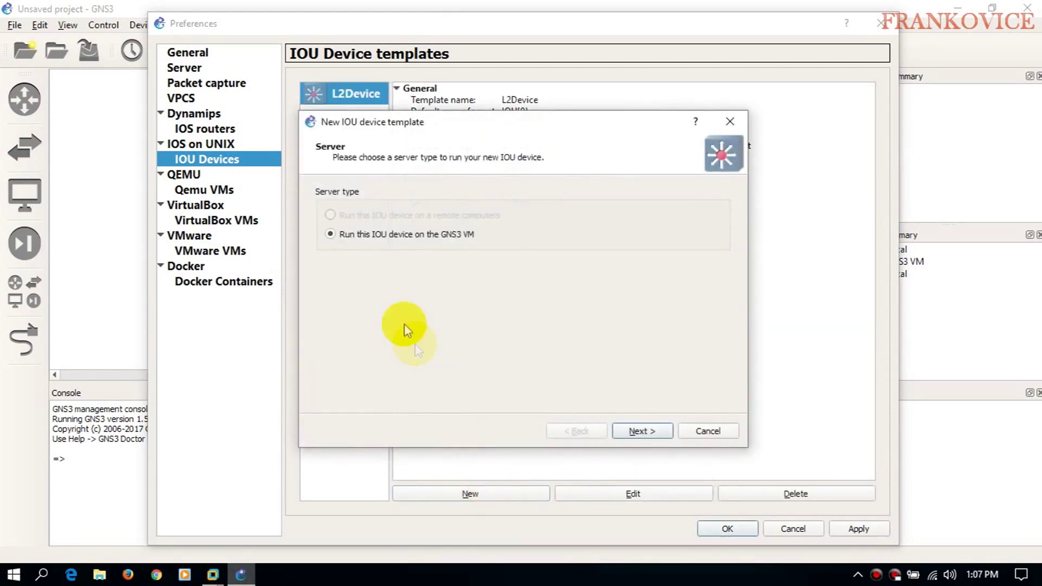
# - Start a new IOU template on the GNS3 VM named Layer3 Device with the L3 image type
pyautogui.click(624, 431)
pyautogui.click(417, 257)
pyautogui.click(418, 259)
pyautogui.click(429, 199)
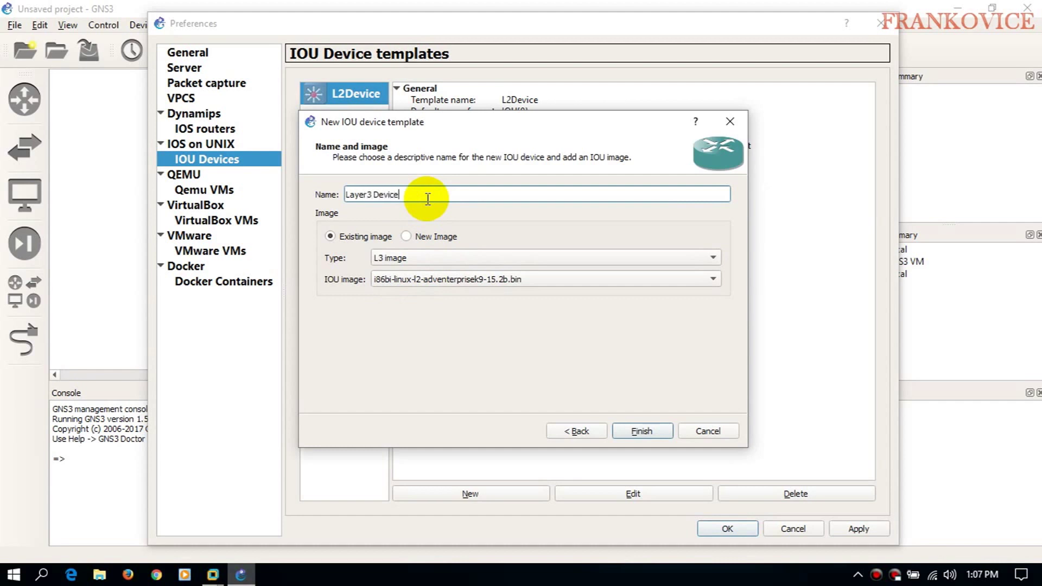
pyautogui.click(418, 237)
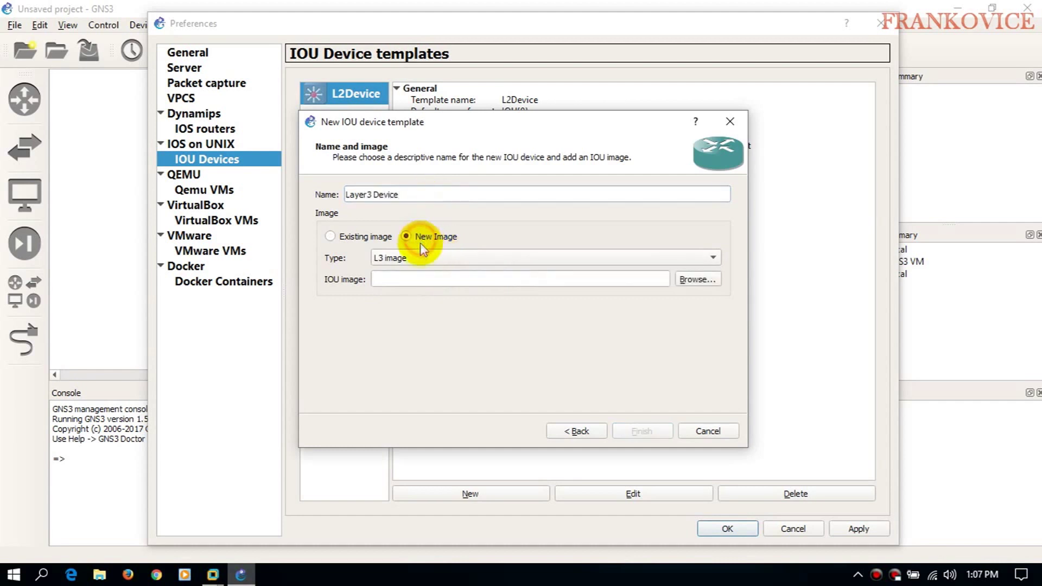
# - Load the i86bi-linux-l3-adventerprisek9-15.4.1T.bin image, finish the template, and apply and close preferences
pyautogui.click(698, 280)
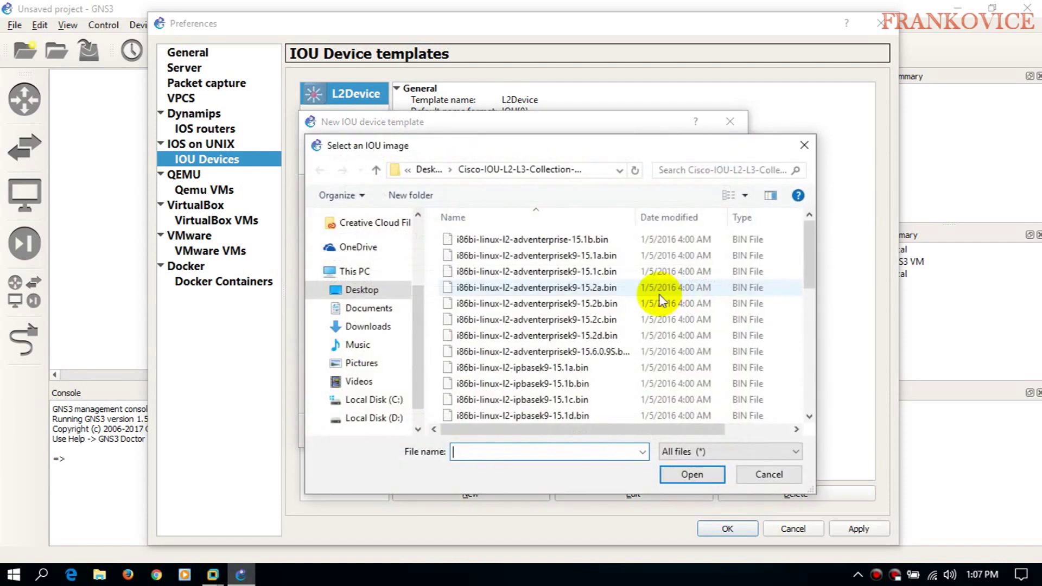
pyautogui.scroll(-5, 640, 315)
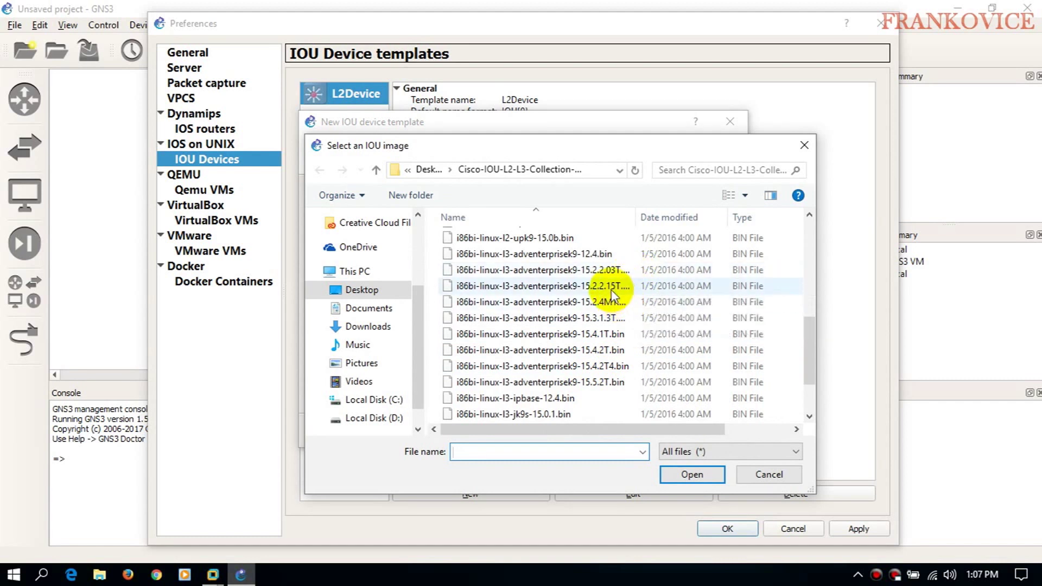
pyautogui.click(598, 334)
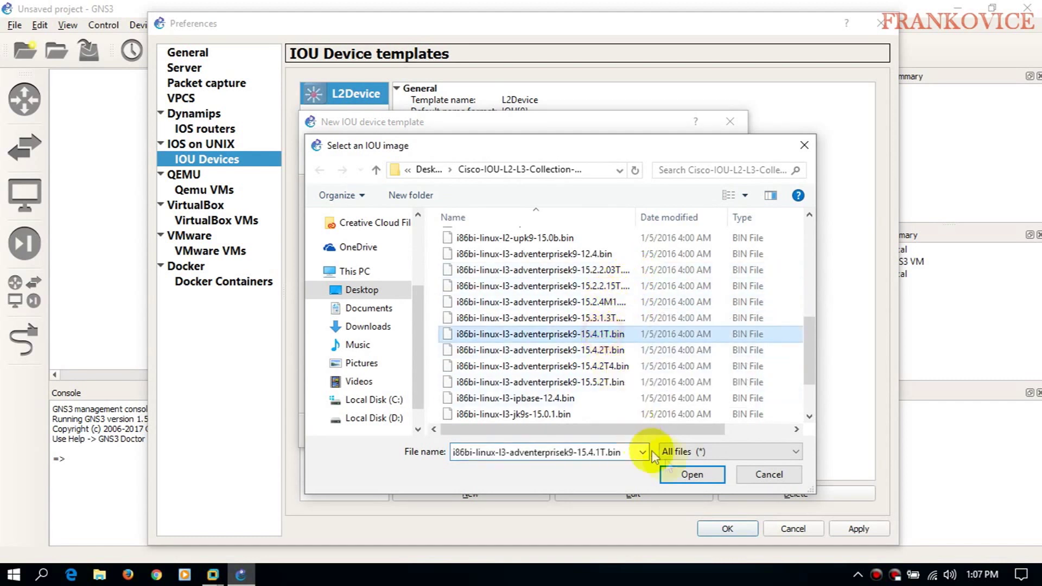
pyautogui.click(691, 476)
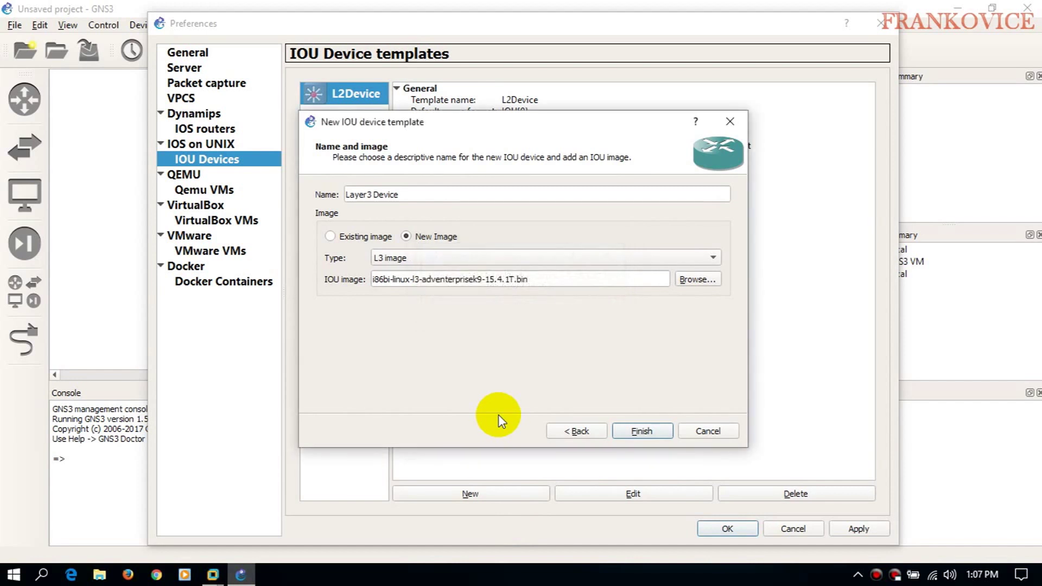
pyautogui.click(633, 431)
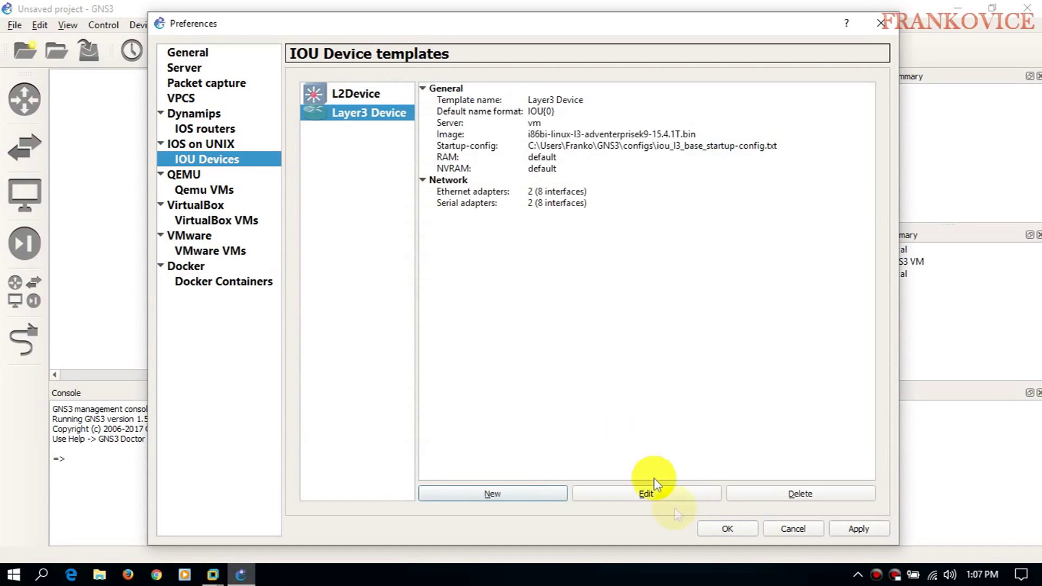
pyautogui.click(860, 529)
pyautogui.click(736, 526)
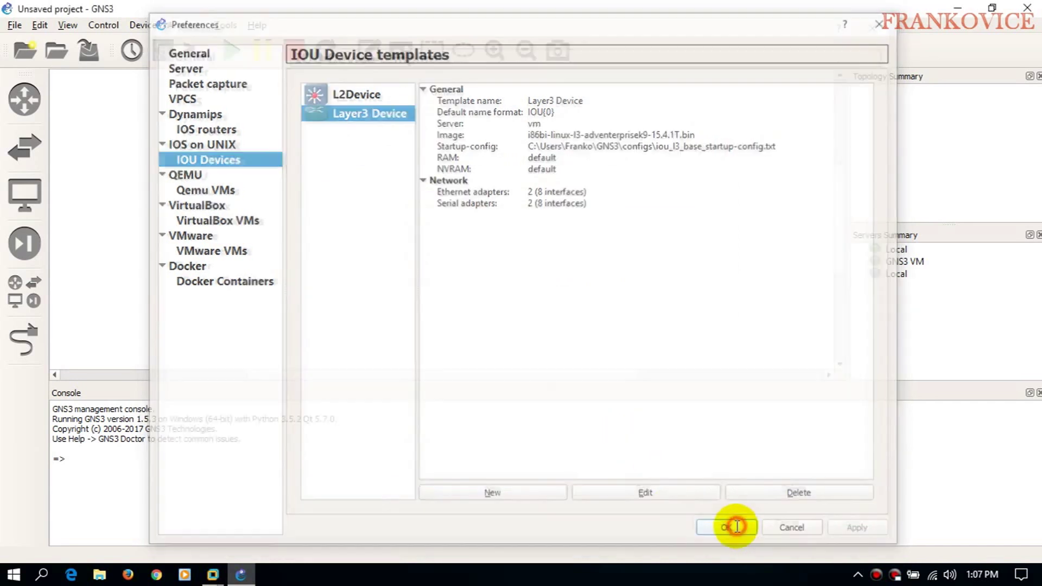
# - Place a Layer3 Device router (IOU1) on the canvas
pyautogui.click(23, 145)
pyautogui.click(11, 93)
pyautogui.click(109, 99)
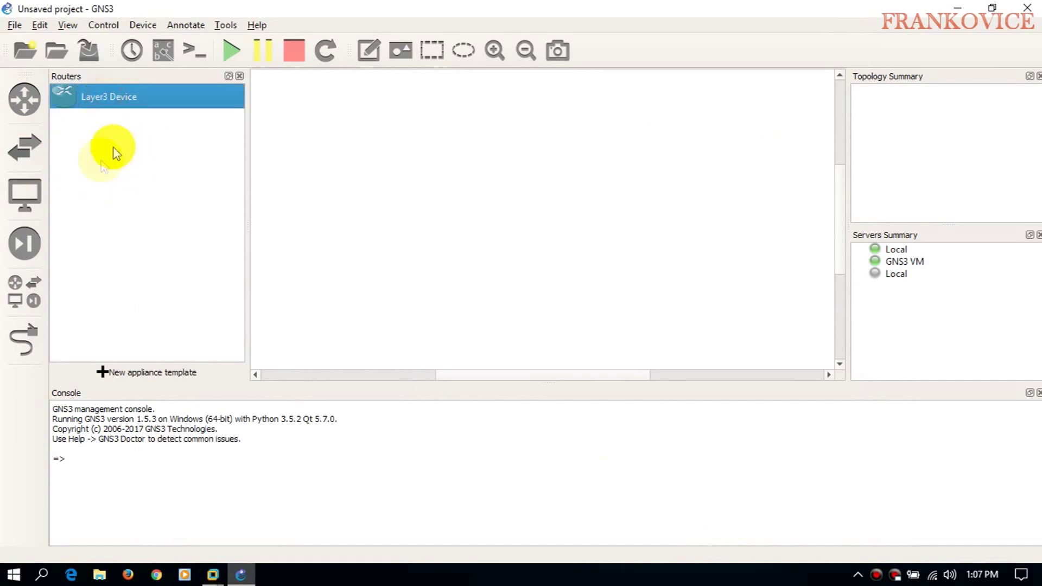
pyautogui.click(25, 146)
pyautogui.click(26, 105)
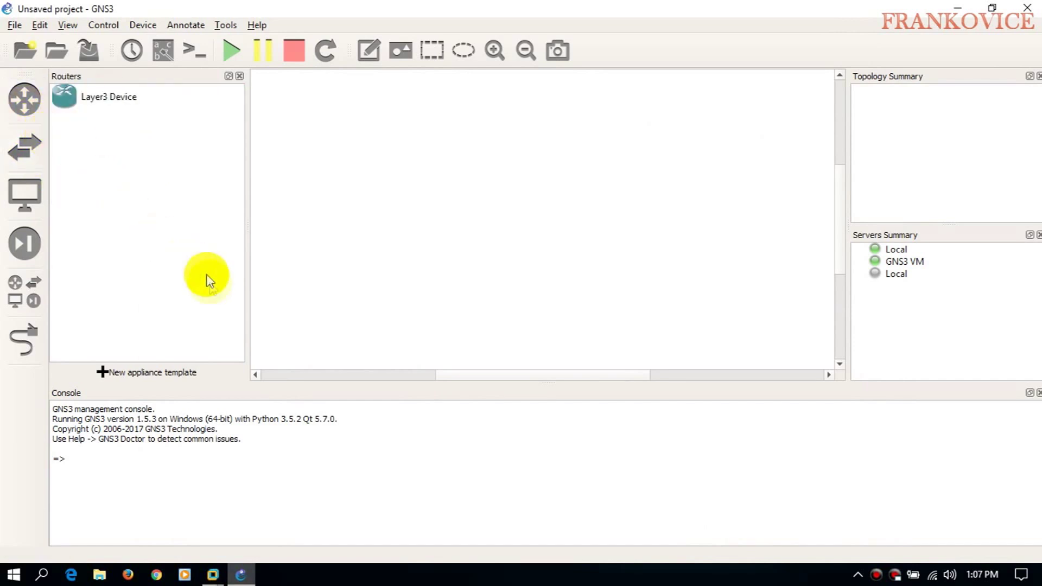
pyautogui.click(95, 98)
pyautogui.moveTo(170, 98); pyautogui.dragTo(498, 181)
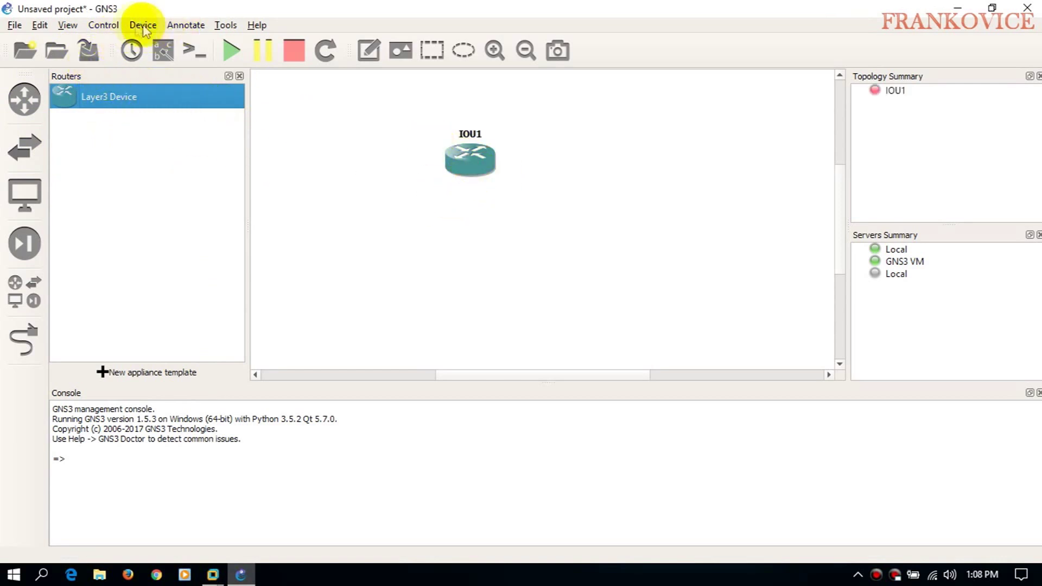
# - Review the L2Device IOU template, discard changes, and place an L2Device switch IOU2 on the canvas
pyautogui.click(67, 25)
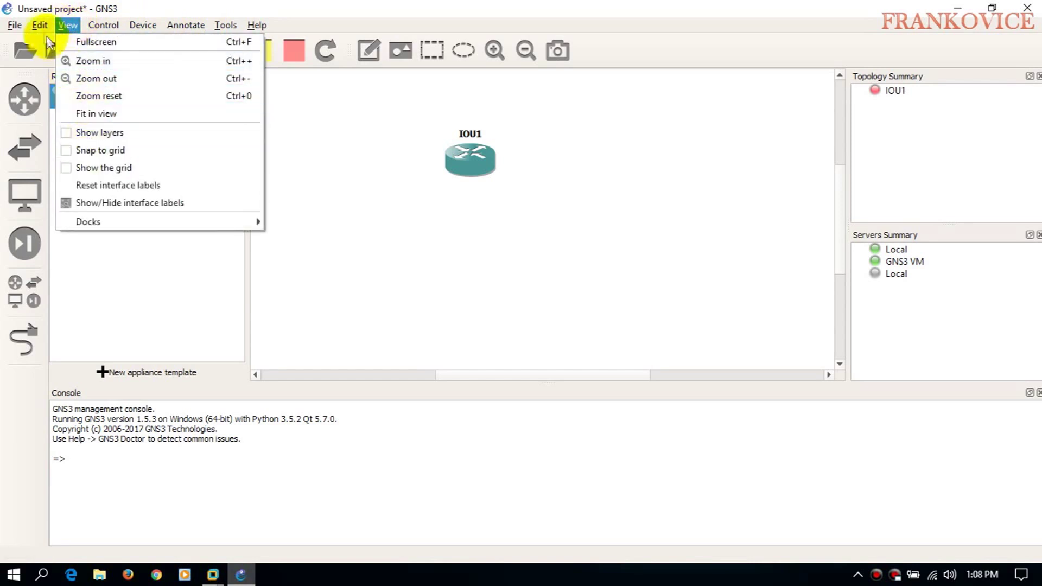
pyautogui.click(65, 79)
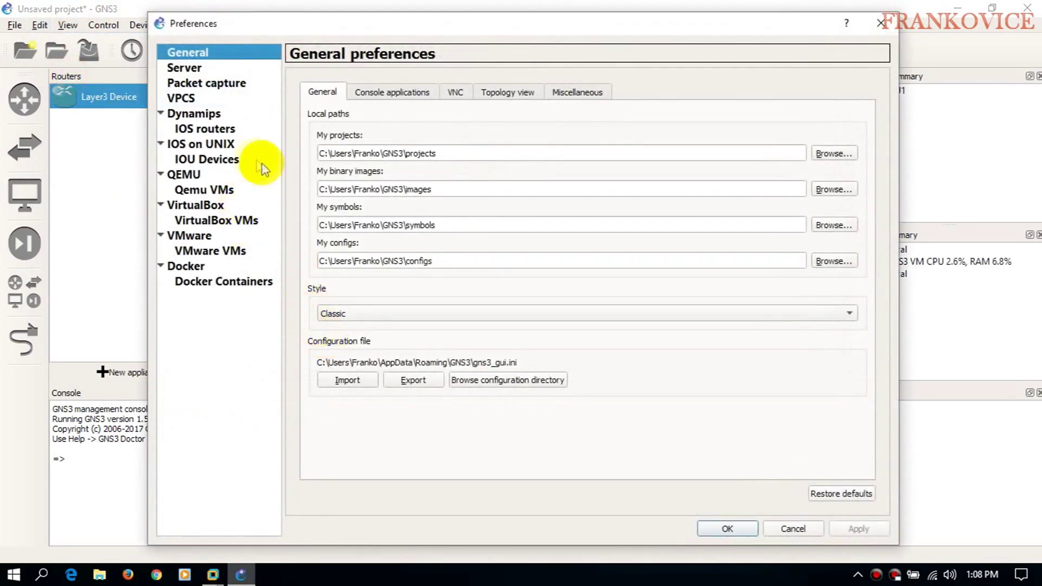
pyautogui.click(211, 161)
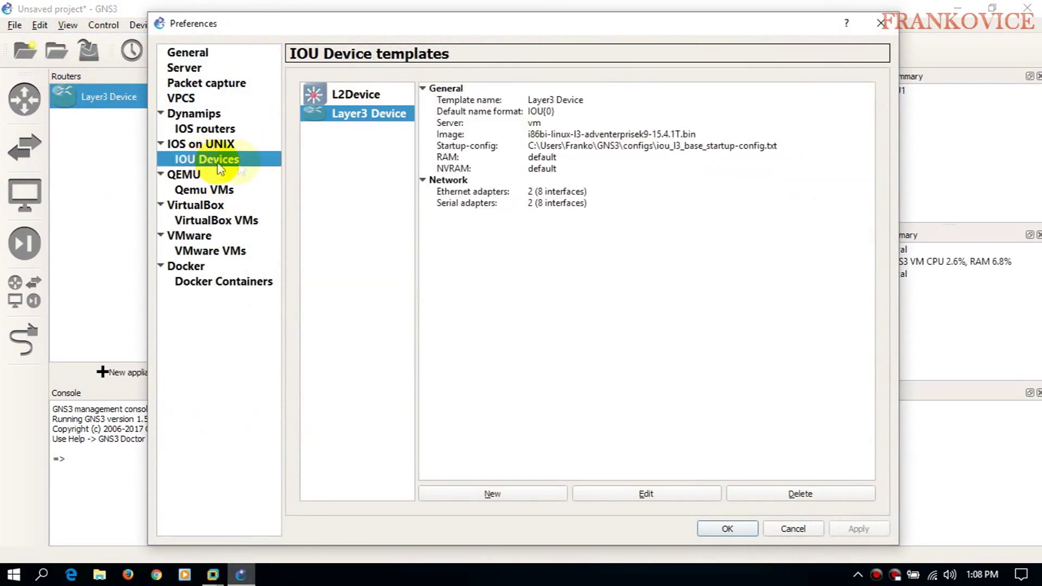
pyautogui.click(338, 95)
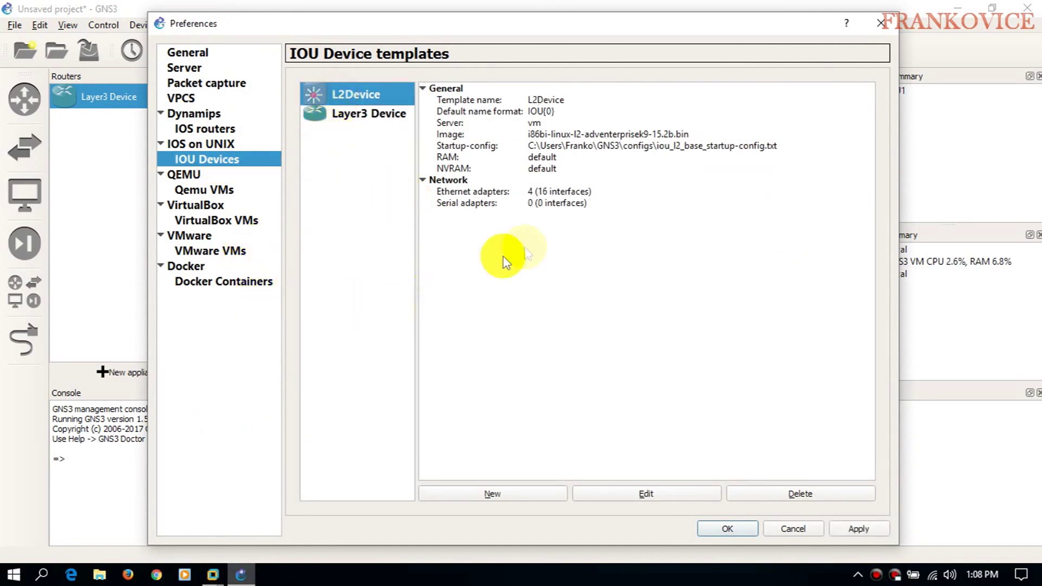
pyautogui.click(881, 23)
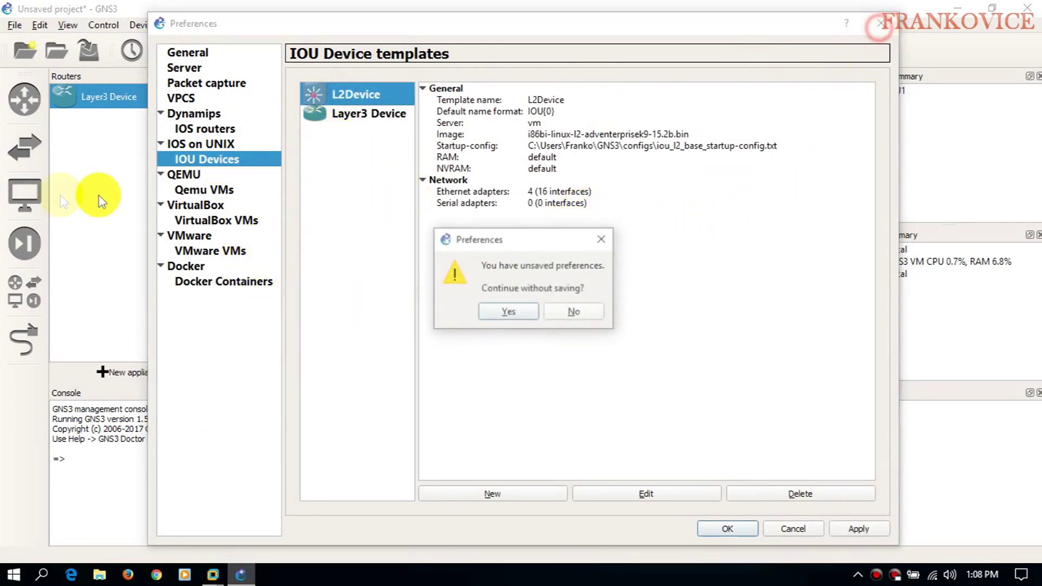
pyautogui.click(509, 310)
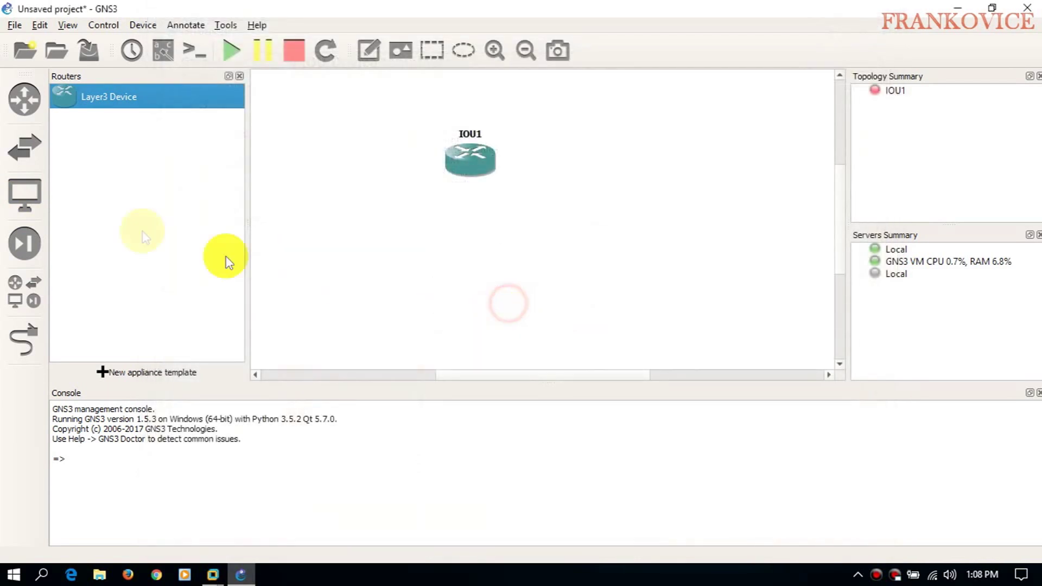
pyautogui.click(25, 145)
pyautogui.moveTo(97, 202); pyautogui.dragTo(382, 224)
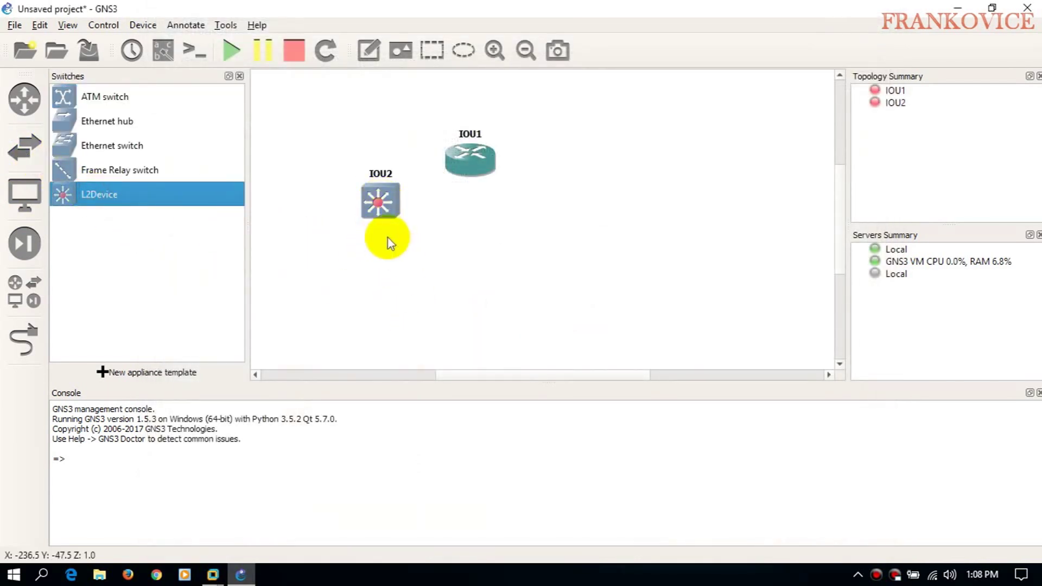
# - Start router IOU1, read the missing iourc licence error, and minimize GNS3
pyautogui.rightClick(455, 157)
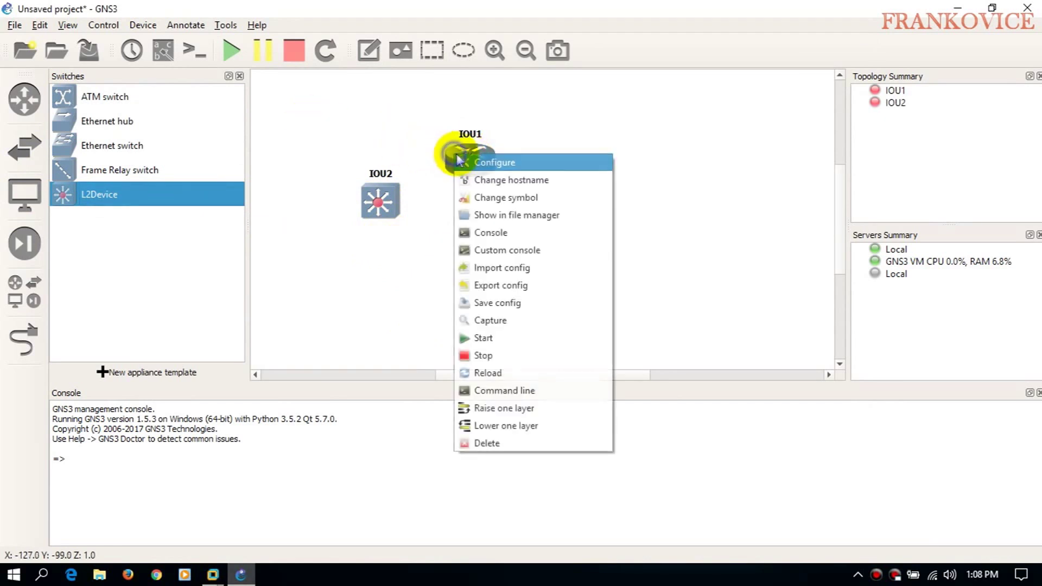
pyautogui.click(498, 339)
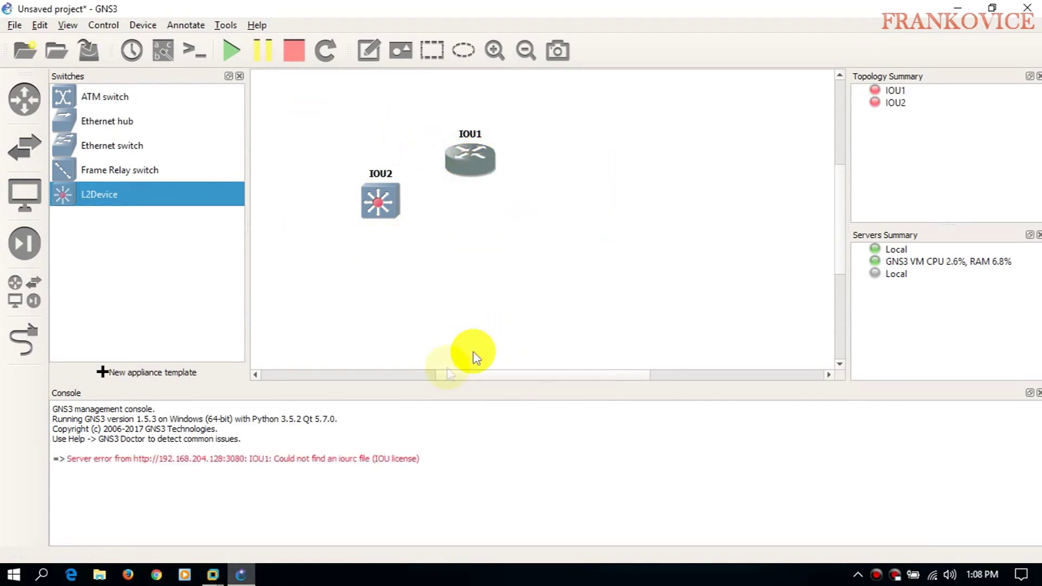
pyautogui.moveTo(296, 459); pyautogui.dragTo(361, 459)
pyautogui.click(351, 459)
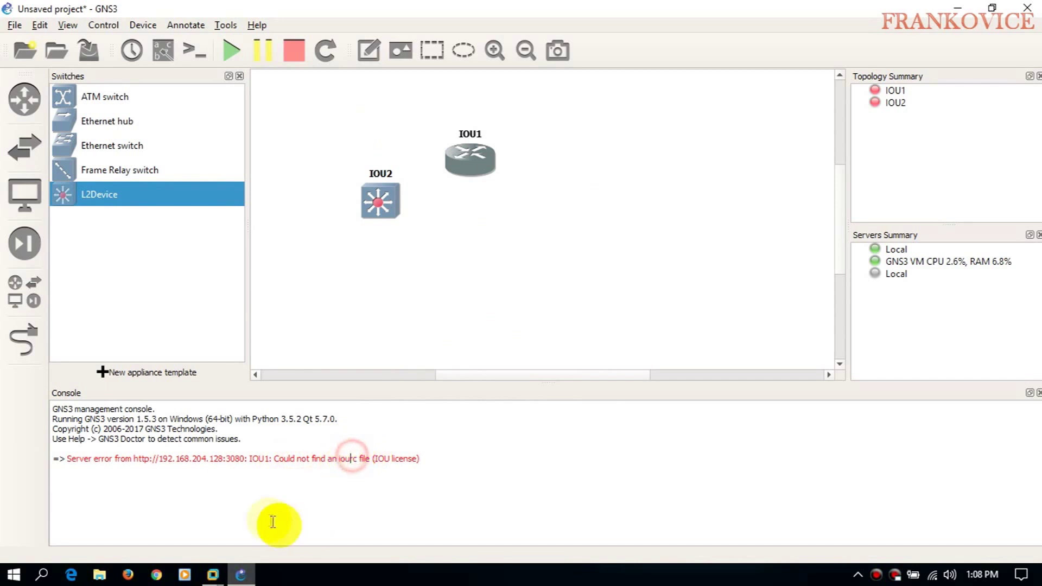
pyautogui.click(957, 9)
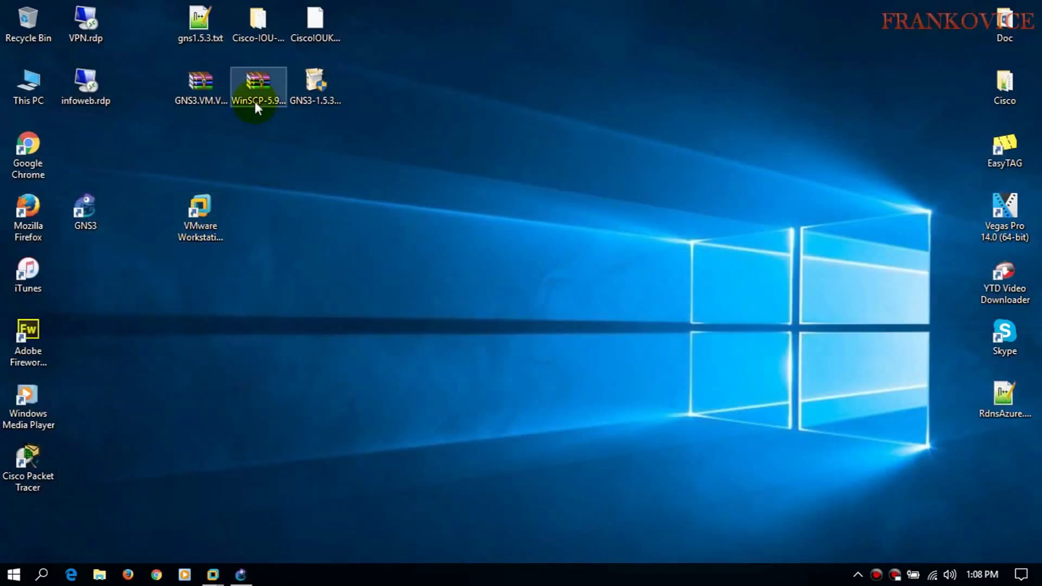
# - Create a new desktop folder named Winscp
pyautogui.rightClick(290, 172)
pyautogui.click(344, 360)
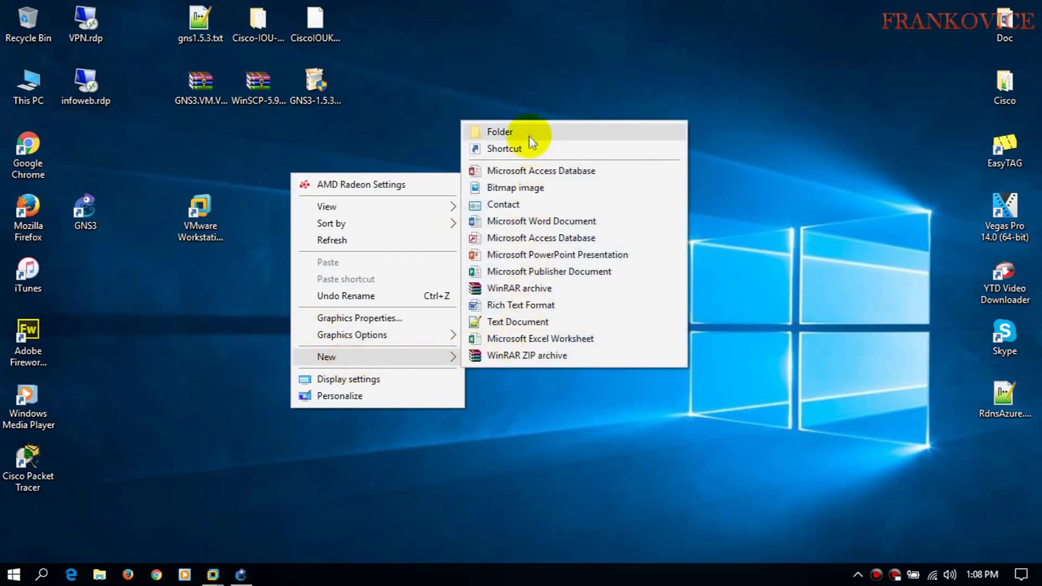
pyautogui.click(530, 133)
pyautogui.write('Winscp')
pyautogui.press('Return')
# - Extract the WinSCP-5.9.4-Portable zip archive into the Winscp folder
pyautogui.moveTo(259, 90); pyautogui.dragTo(458, 158)
pyautogui.rightClick(457, 158)
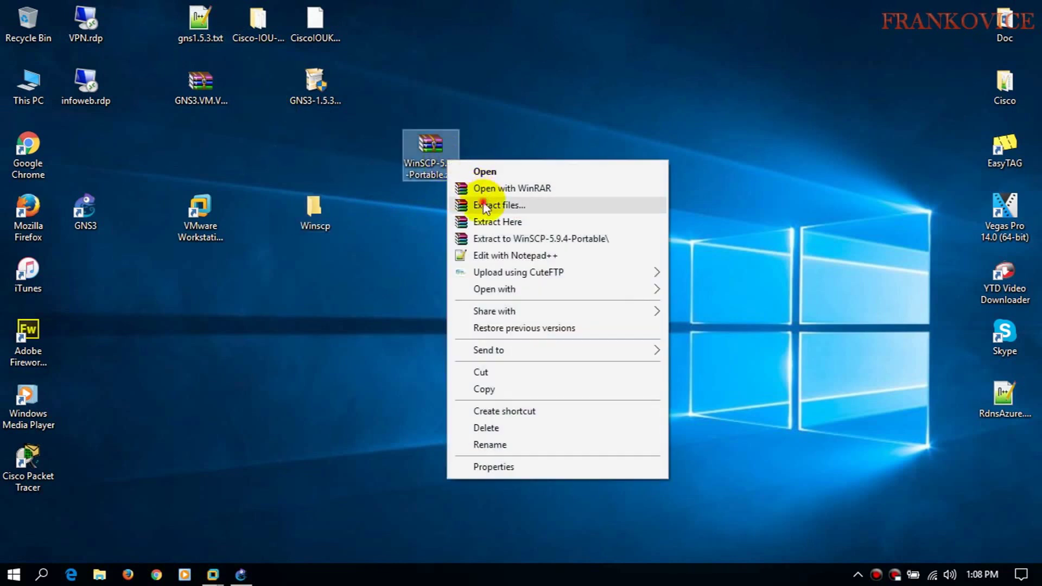
pyautogui.click(483, 205)
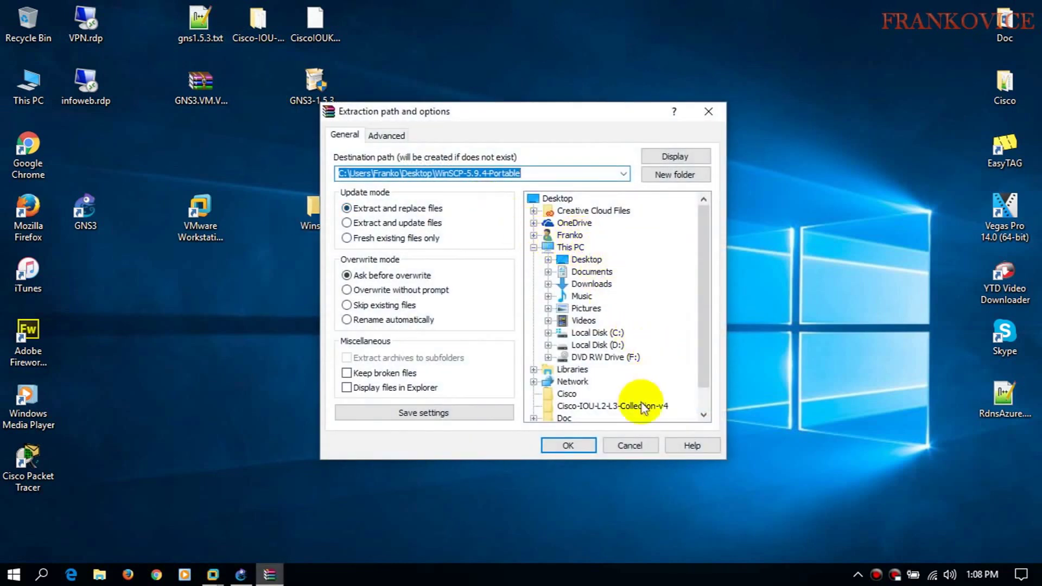
pyautogui.scroll(-1, 644, 402)
pyautogui.click(571, 445)
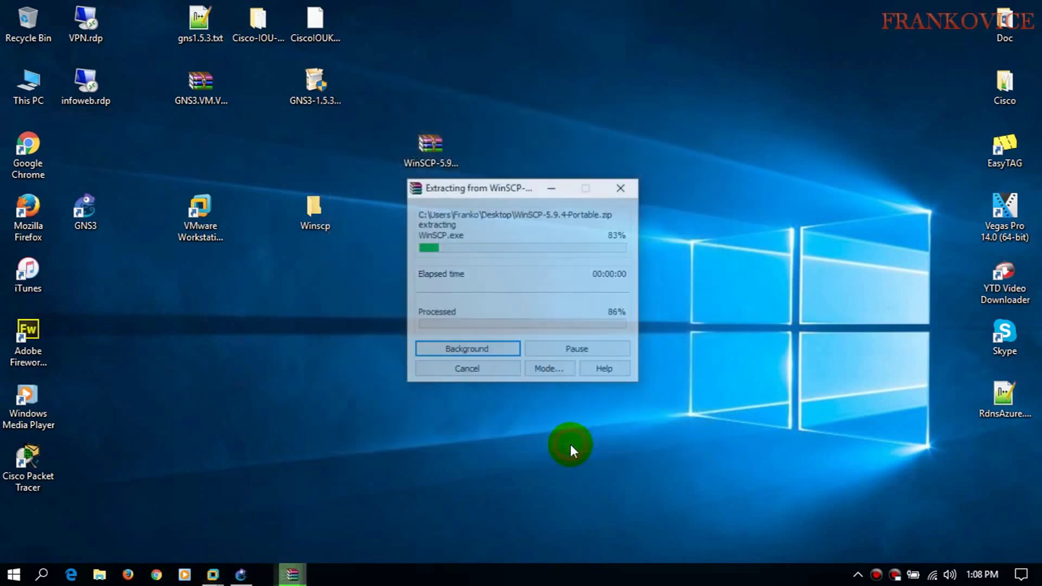
# - Run WinSCP.exe from the Winscp folder and bring the GNS3 VM window forward
pyautogui.doubleClick(320, 227)
pyautogui.doubleClick(190, 144)
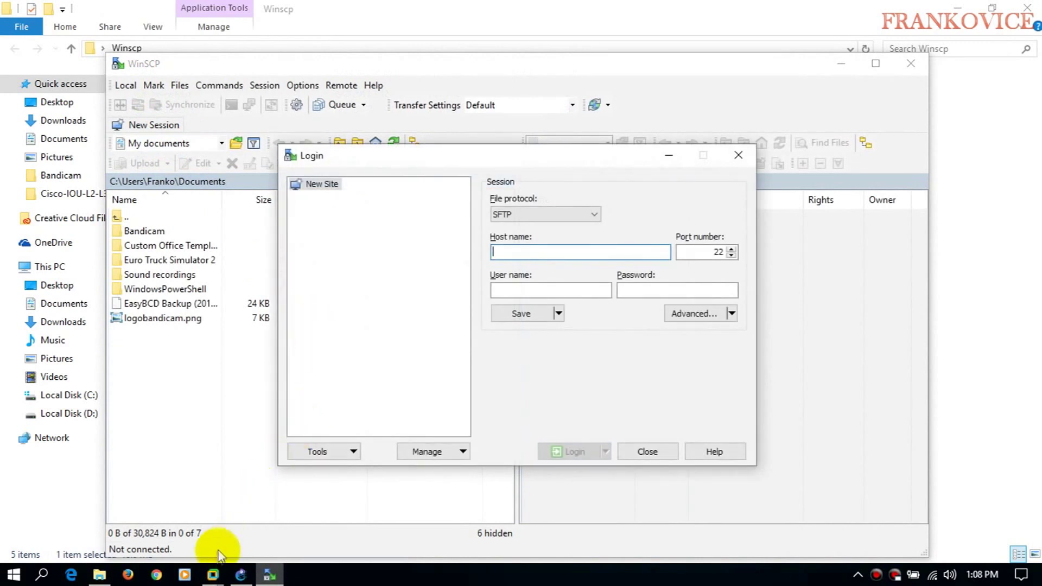
pyautogui.moveTo(212, 574)
pyautogui.click(294, 493)
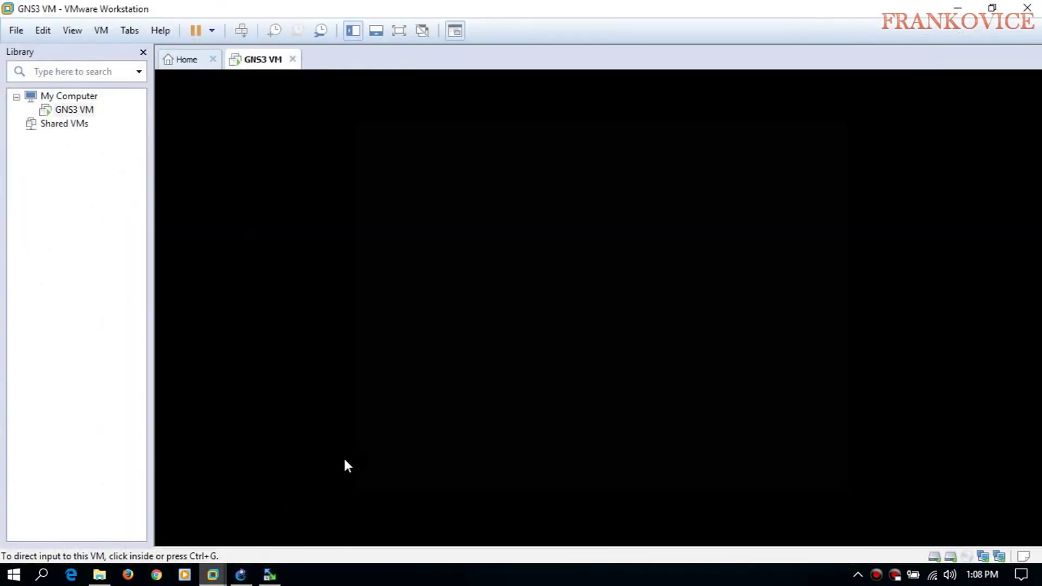
# - Read the GNS3 VM's IP 192.168.204.128 from its info screen, then bring up WinSCP's login window
pyautogui.click(471, 327)
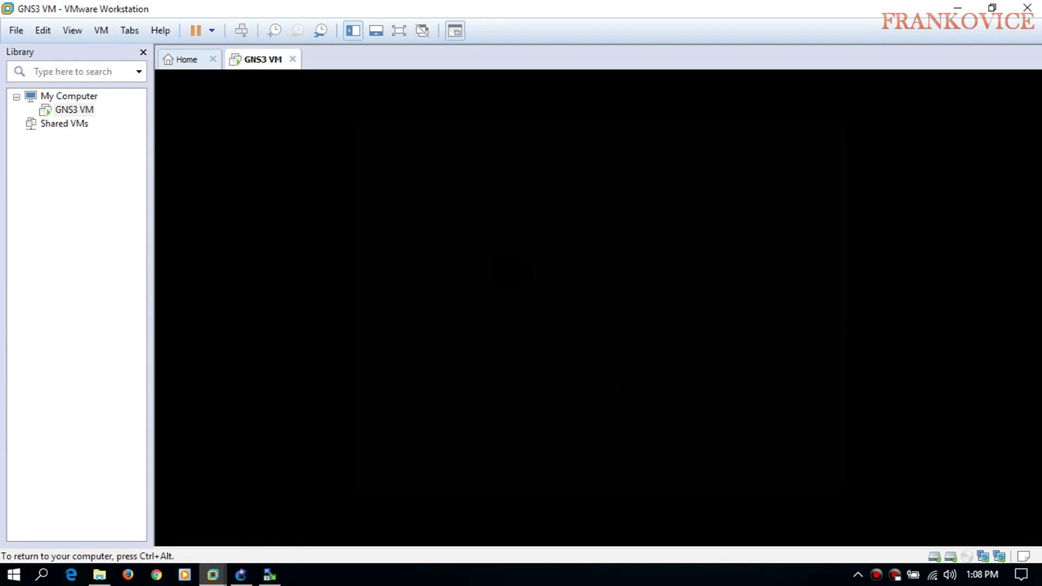
pyautogui.hotkey('ctrl', 'alt')
pyautogui.click(667, 360)
pyautogui.hotkey('ctrl', 'alt')
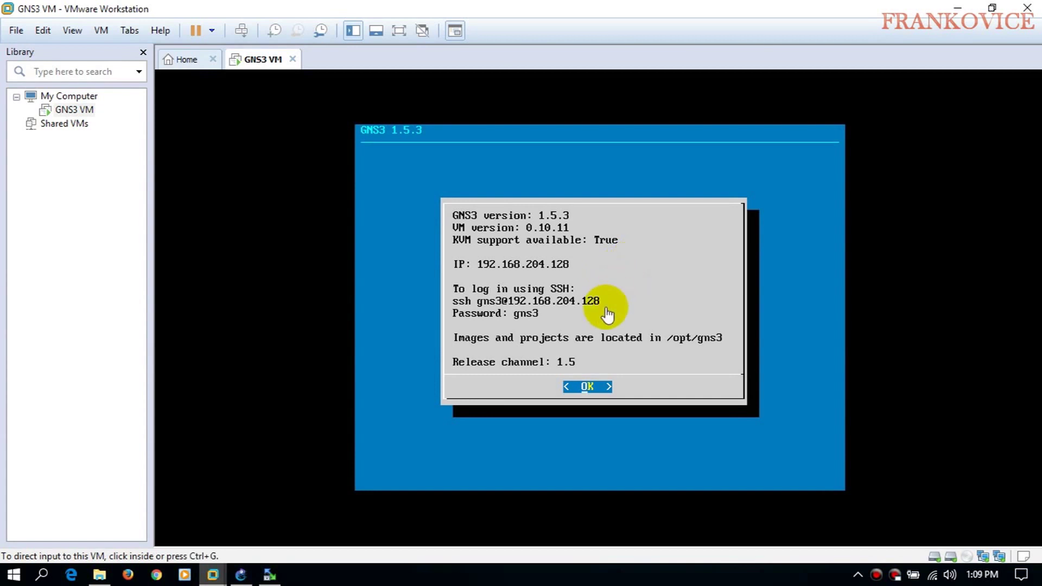
pyautogui.click(270, 575)
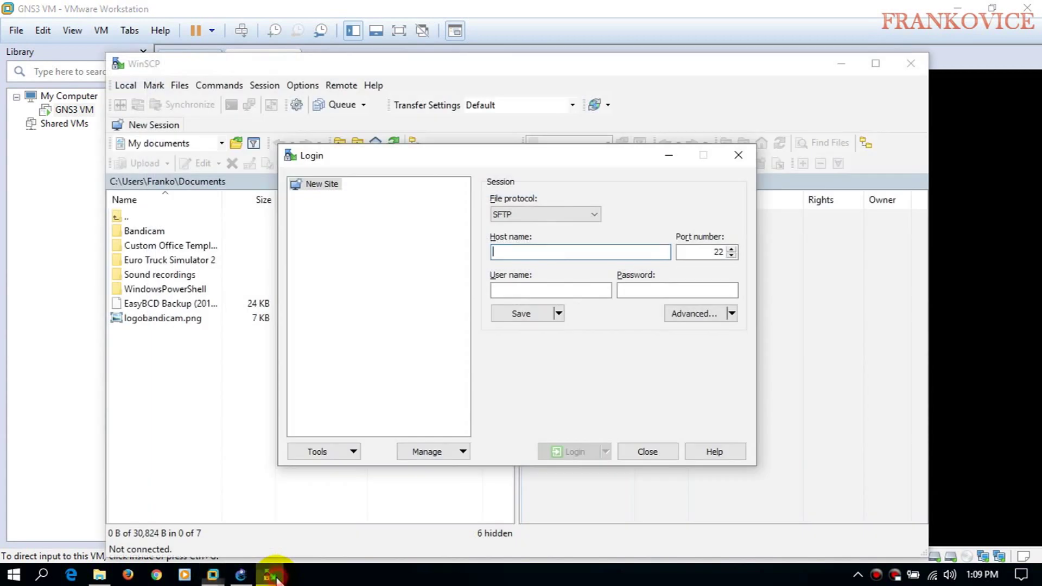
# - Log in over SFTP to 192.168.204.128 with the VM's user name and password
pyautogui.moveTo(571, 153); pyautogui.dragTo(547, 142)
pyautogui.write('192.168.204.128')
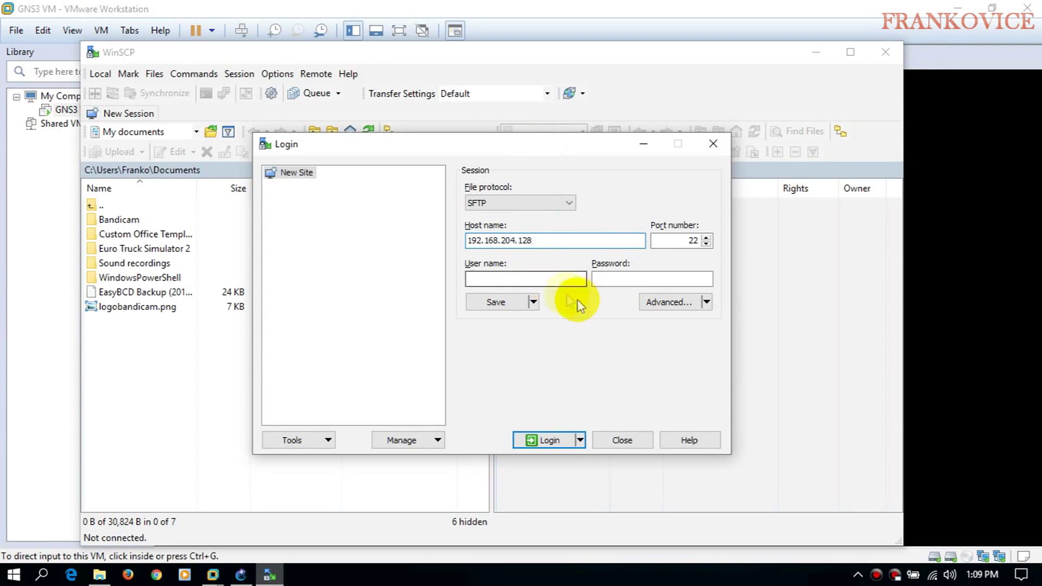
pyautogui.click(551, 276)
pyautogui.write('gns3')
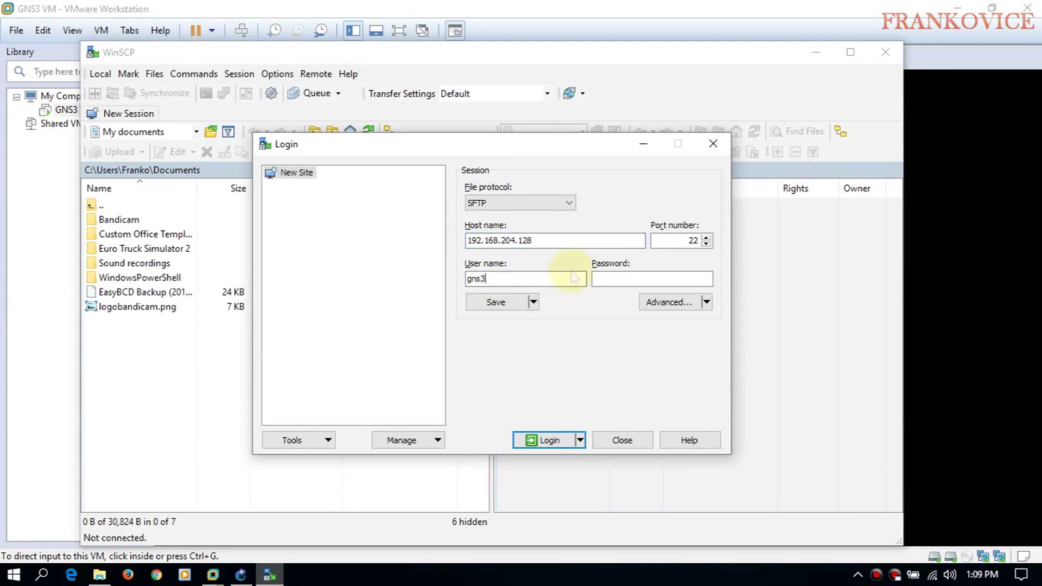
pyautogui.click(672, 277)
pyautogui.write('g')
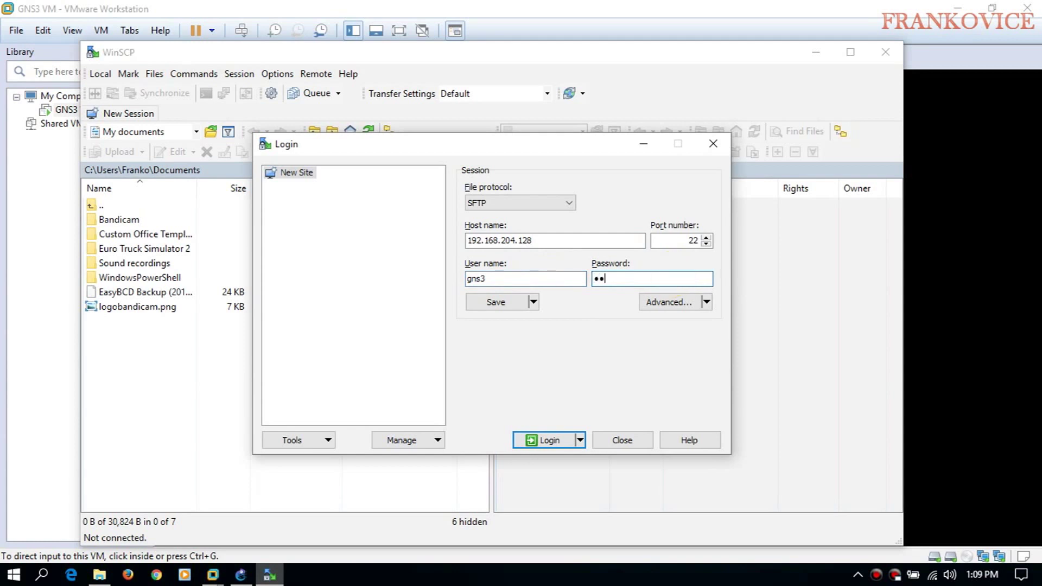
pyautogui.write('ns3')
pyautogui.click(536, 440)
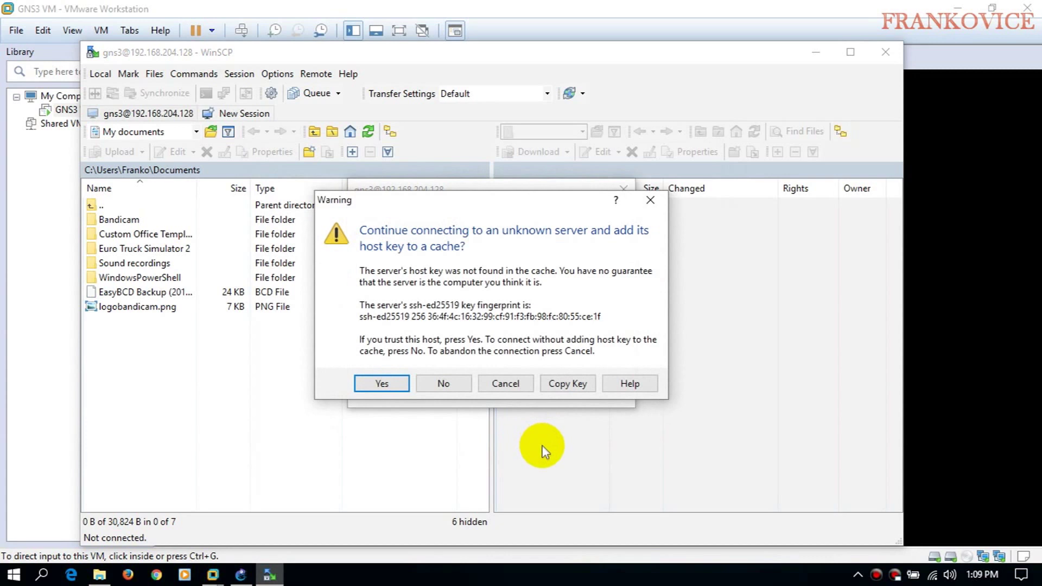
# - Trust the host key and upload CiscoIOUKeygen.py from the local Desktop to /home/gns3
pyautogui.click(381, 384)
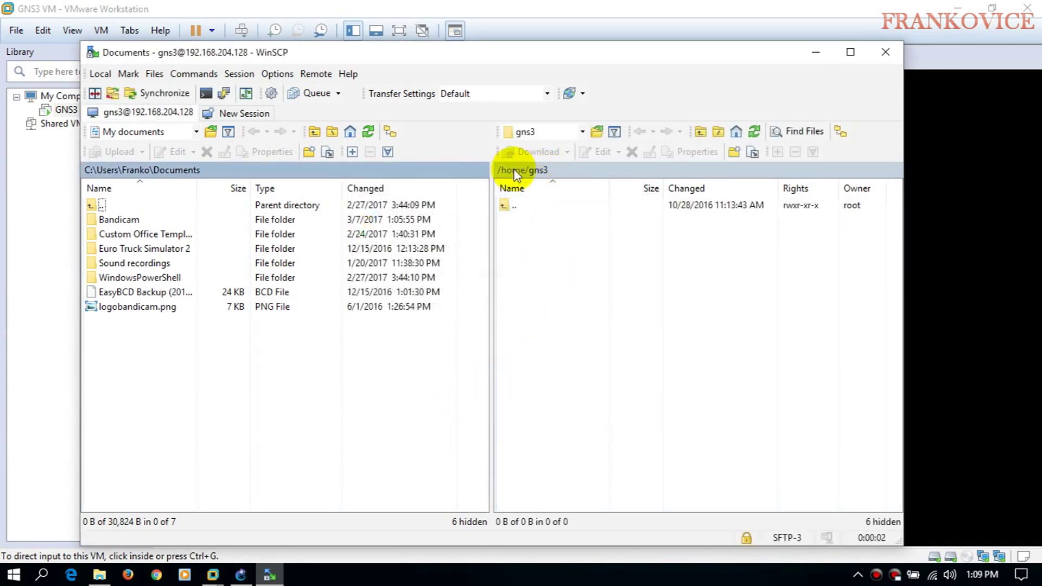
pyautogui.rightClick(533, 230)
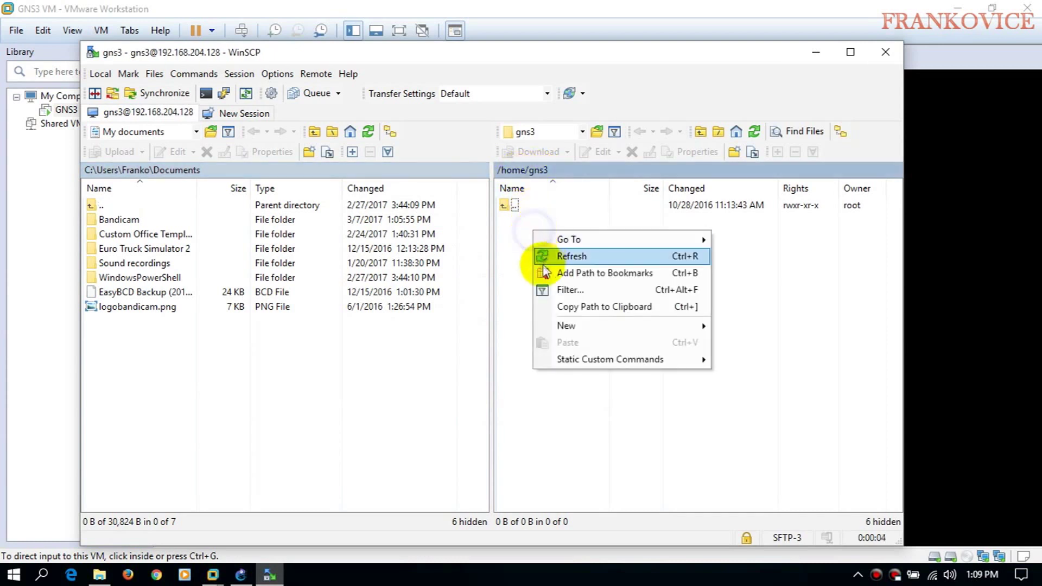
pyautogui.click(145, 342)
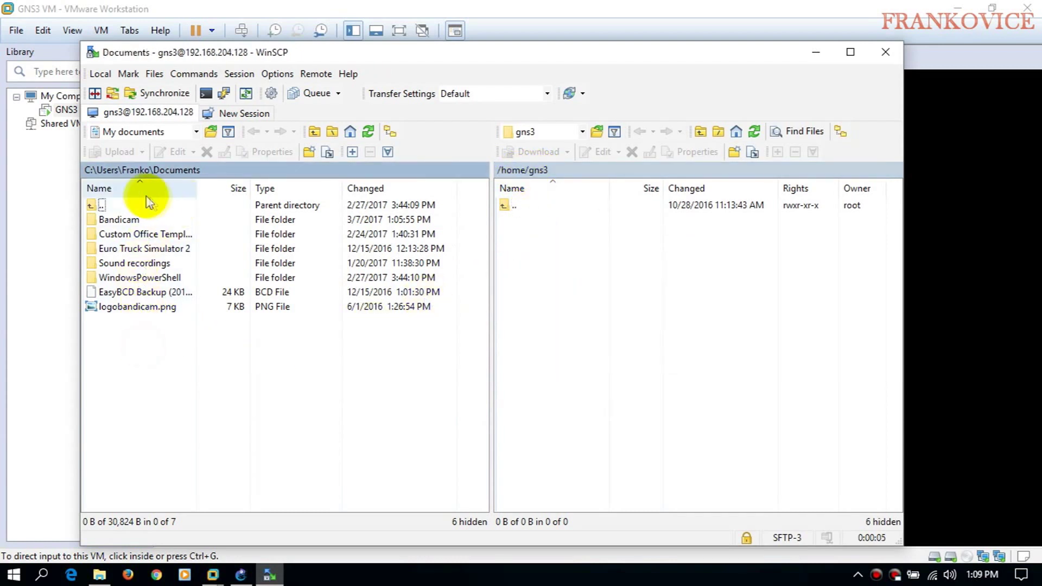
pyautogui.click(133, 171)
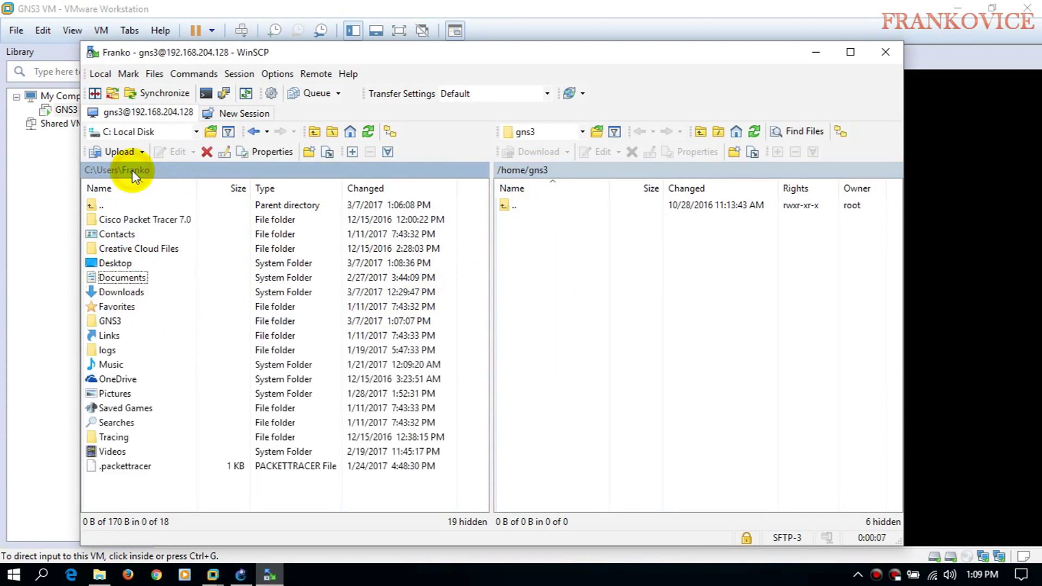
pyautogui.doubleClick(115, 262)
pyautogui.moveTo(139, 306); pyautogui.dragTo(548, 276)
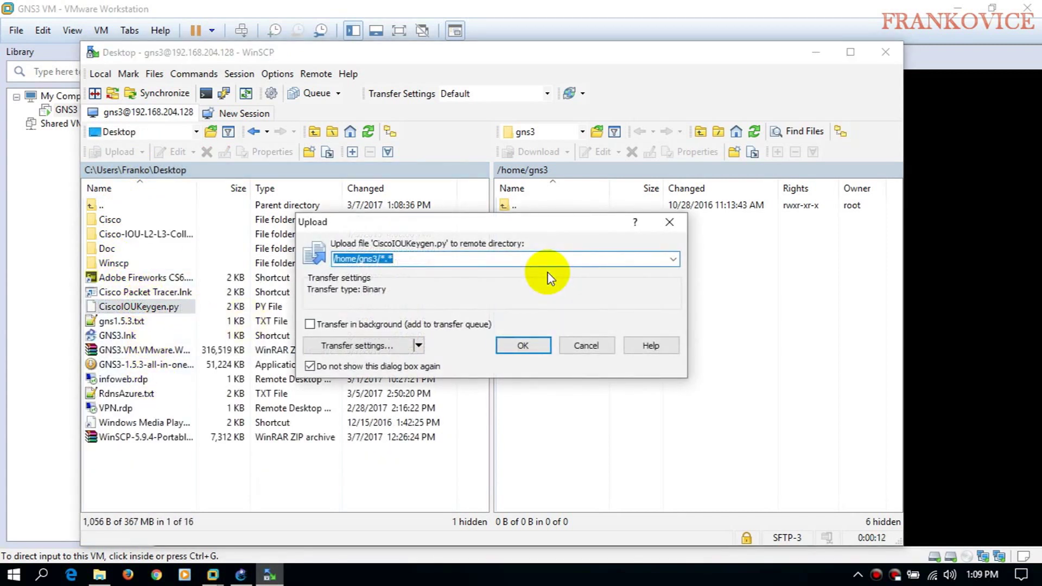
pyautogui.click(523, 345)
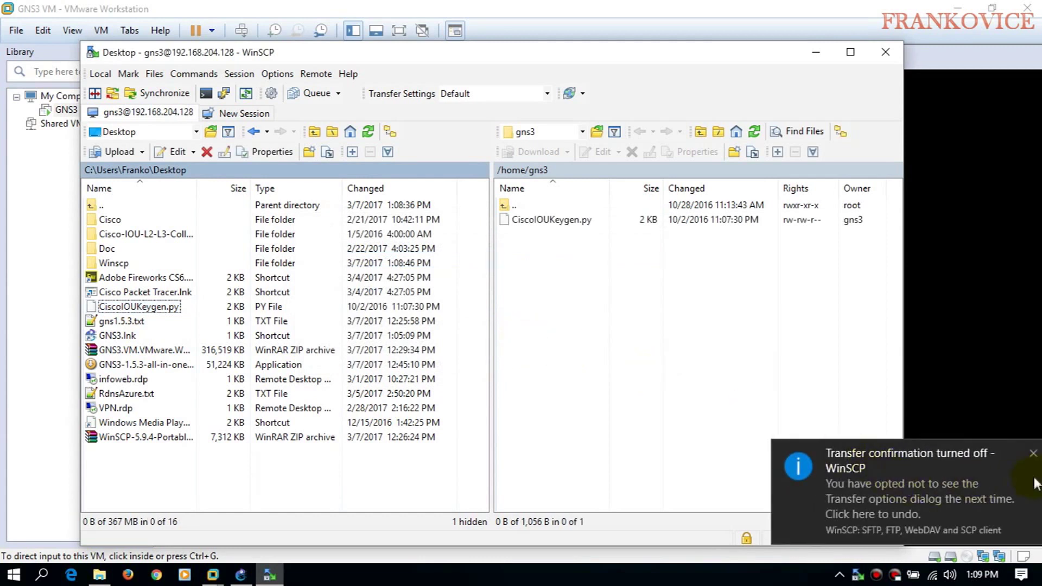
pyautogui.click(817, 57)
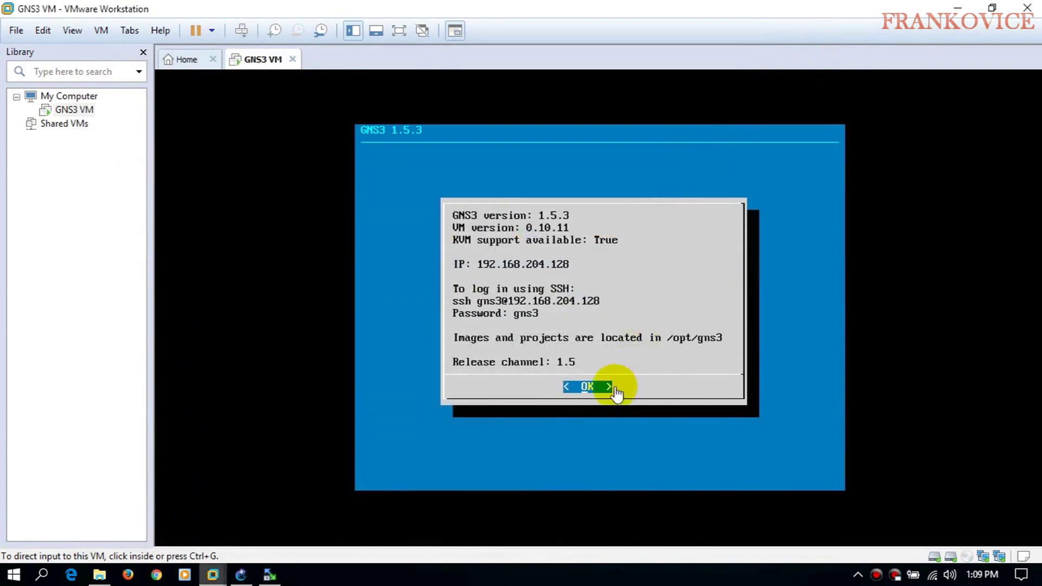
# - Dismiss the GNS3 VM info screen and open Shell from its menu
pyautogui.click(608, 362)
pyautogui.press('Return')
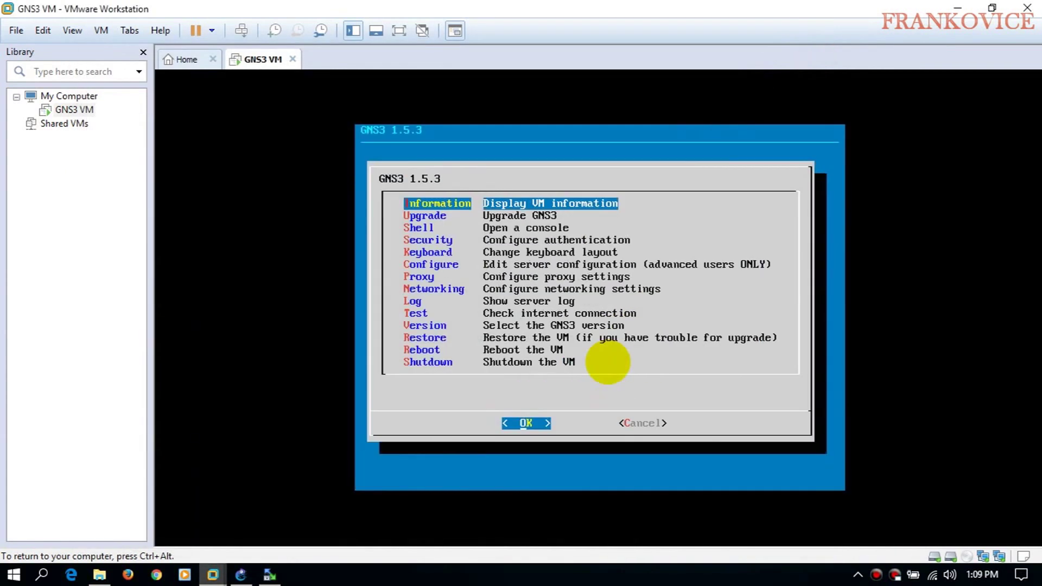
pyautogui.press('Down')
pyautogui.press('Down')
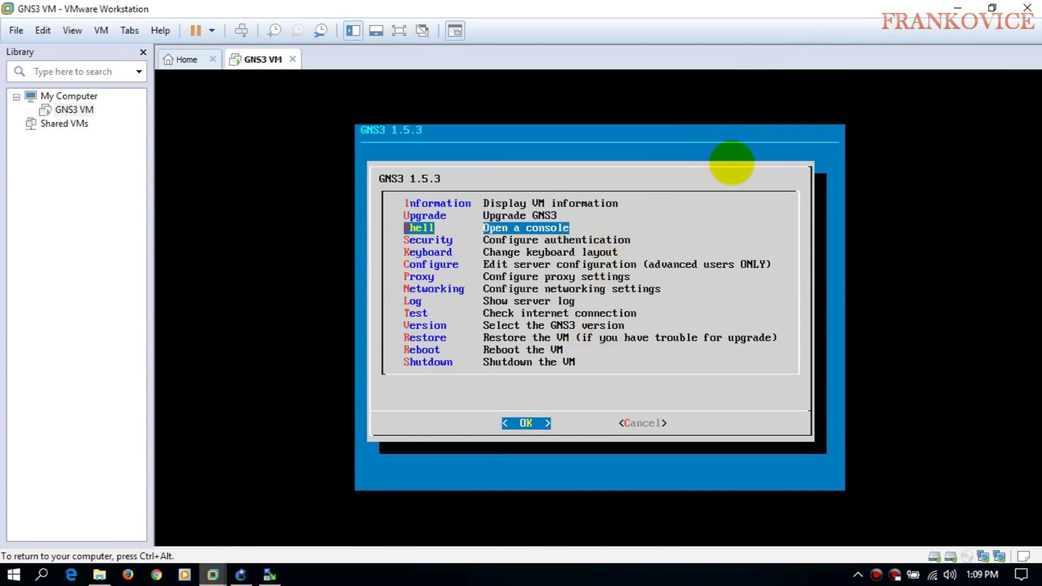
pyautogui.hotkey('ctrl', 'alt')
pyautogui.click(519, 237)
pyautogui.press('Return')
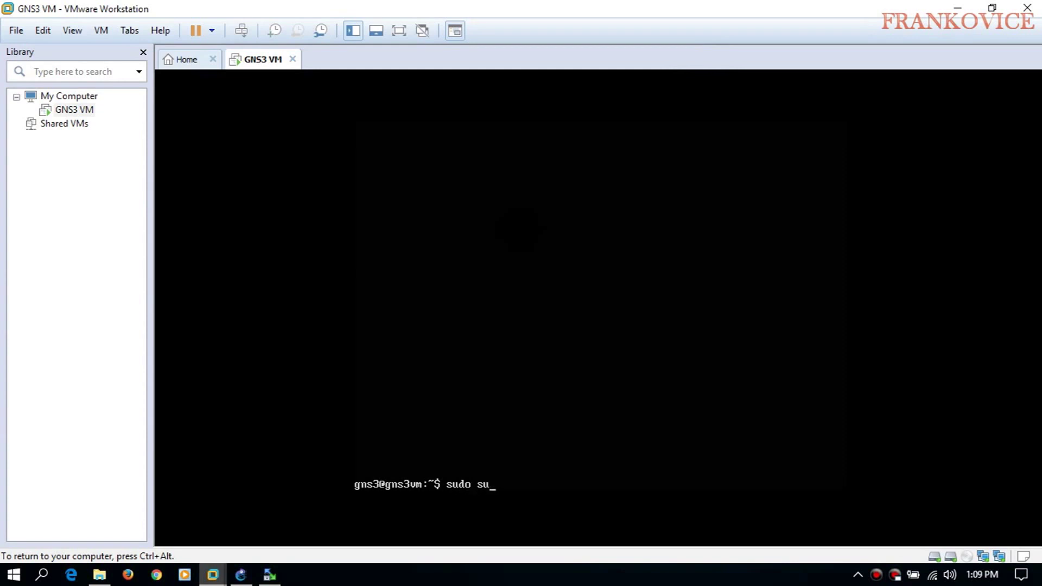
# - As root (sudo su), list files and run python3 CiscoIOUKeygen.py to generate the IOU licence
pyautogui.write('sudo su')
pyautogui.press('Return')
pyautogui.write('ls')
pyautogui.press('Return')
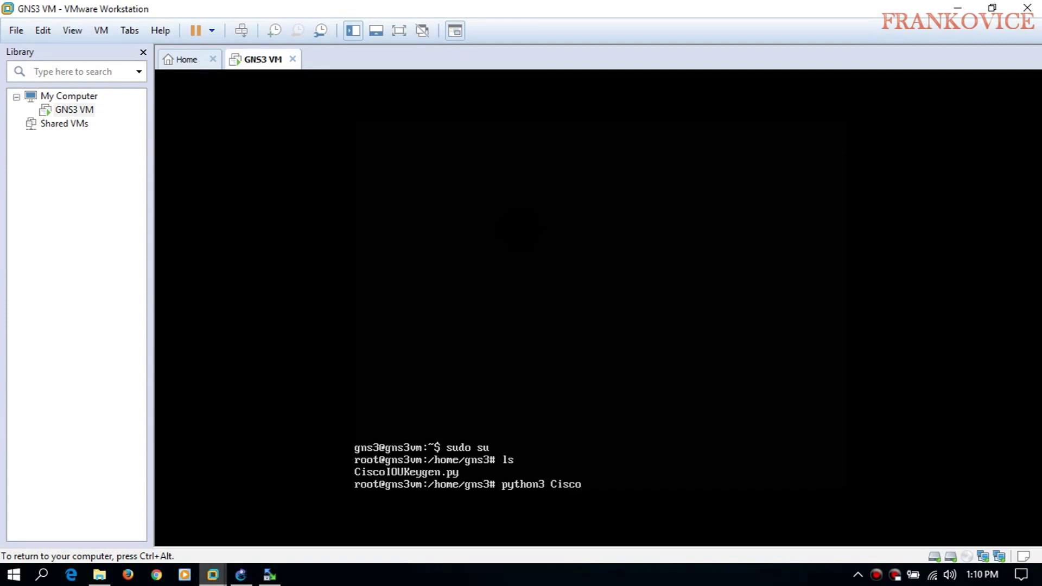
pyautogui.write('python3 Cisco')
pyautogui.press('Tab')
pyautogui.press('Return')
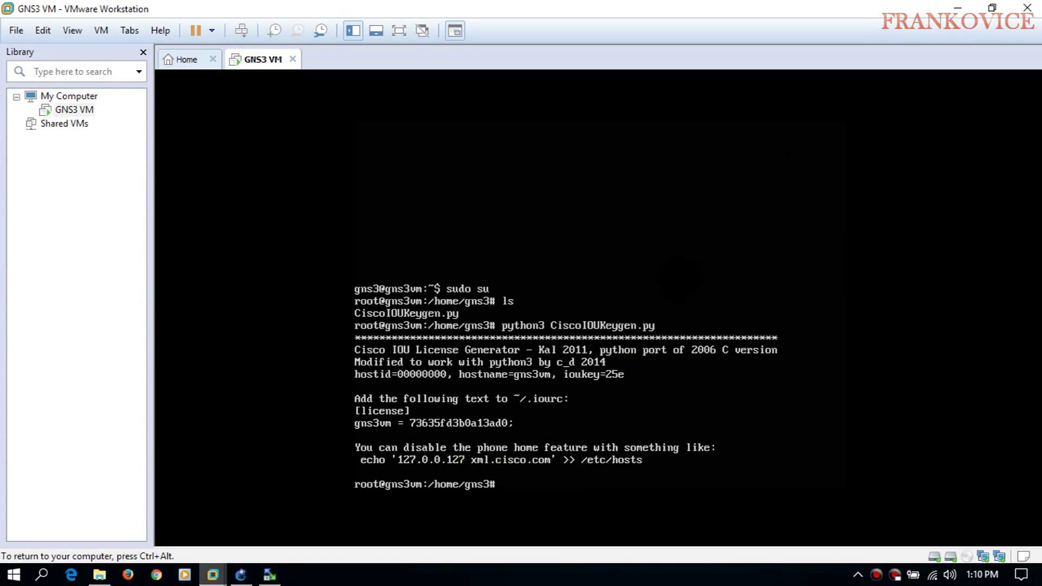
pyautogui.hotkey('ctrl', 'alt')
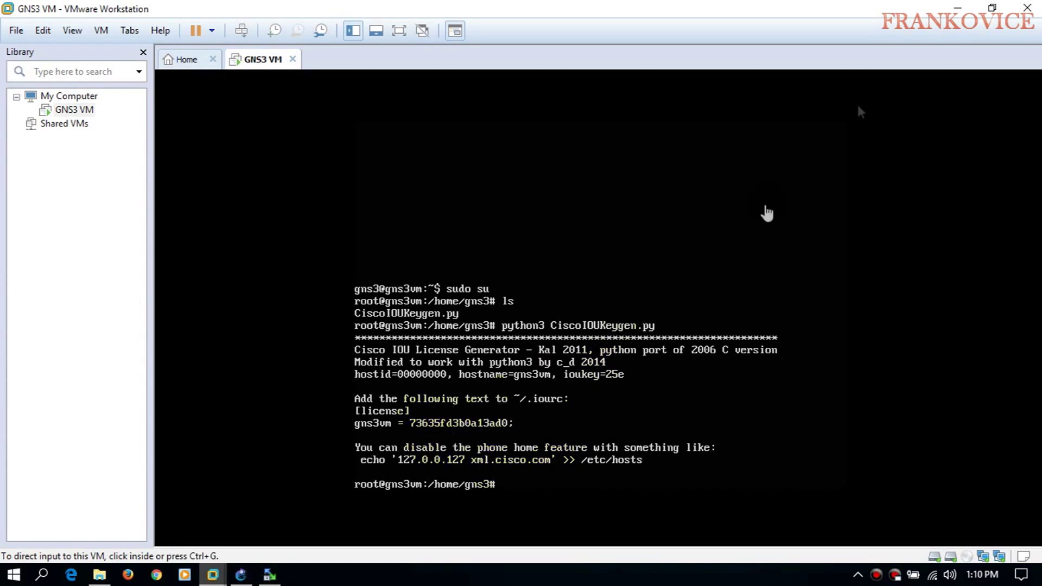
pyautogui.click(993, 7)
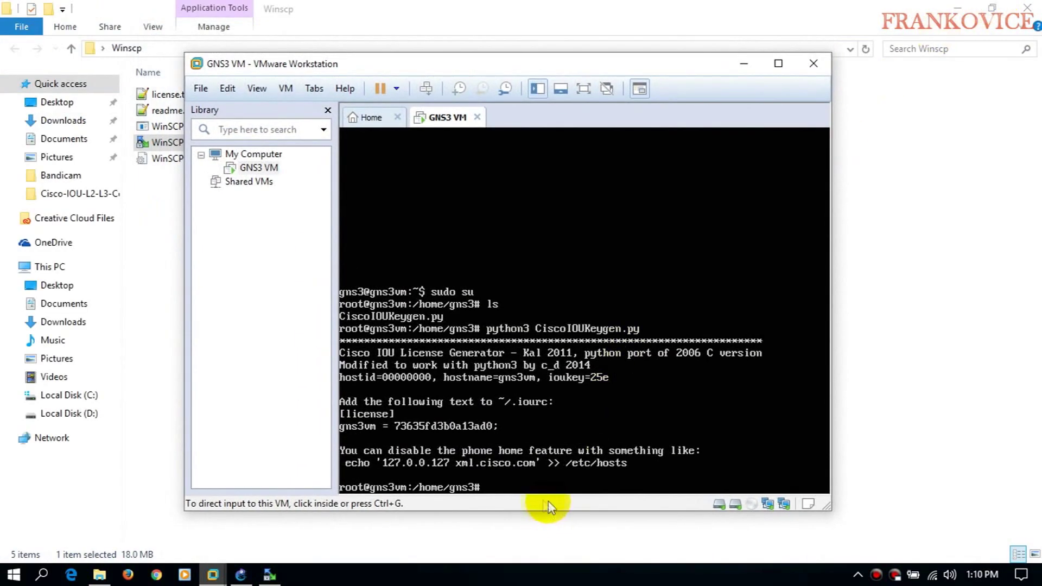
# - Launch Notepad++ from the Start menu, then close its empty window
pyautogui.click(13, 575)
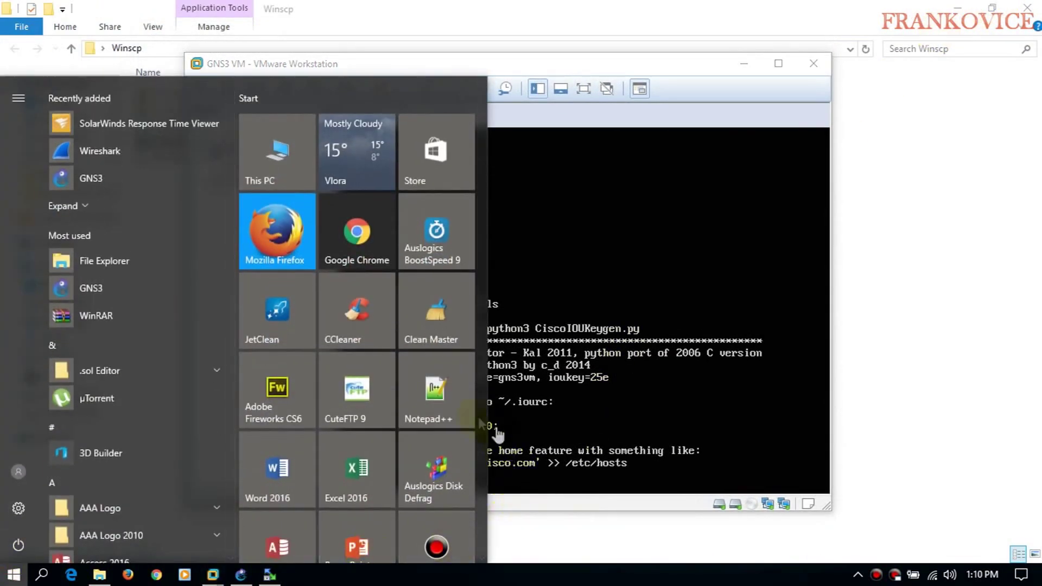
pyautogui.click(459, 410)
pyautogui.moveTo(483, 63); pyautogui.dragTo(561, 72)
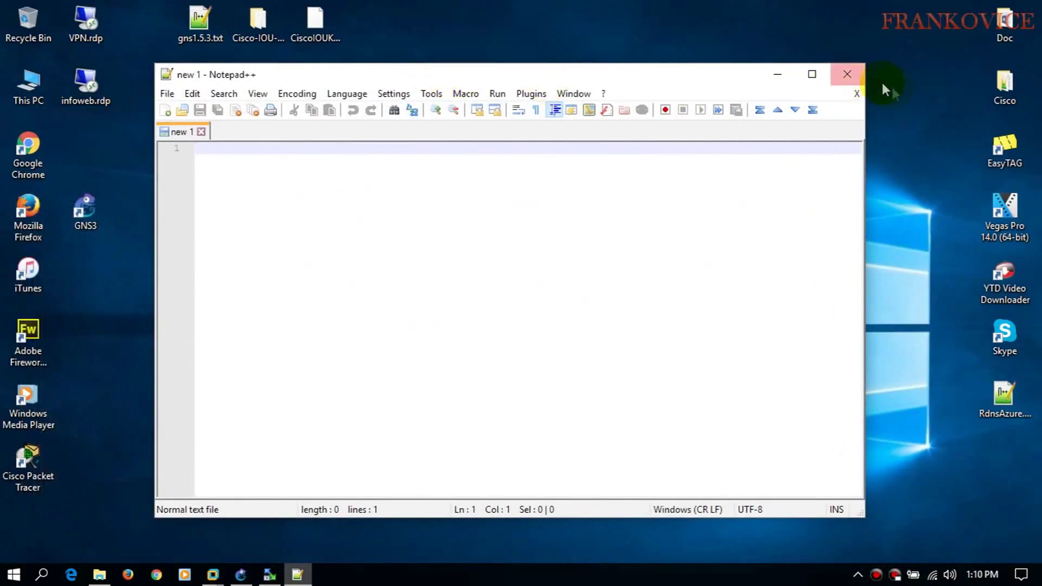
pyautogui.click(848, 75)
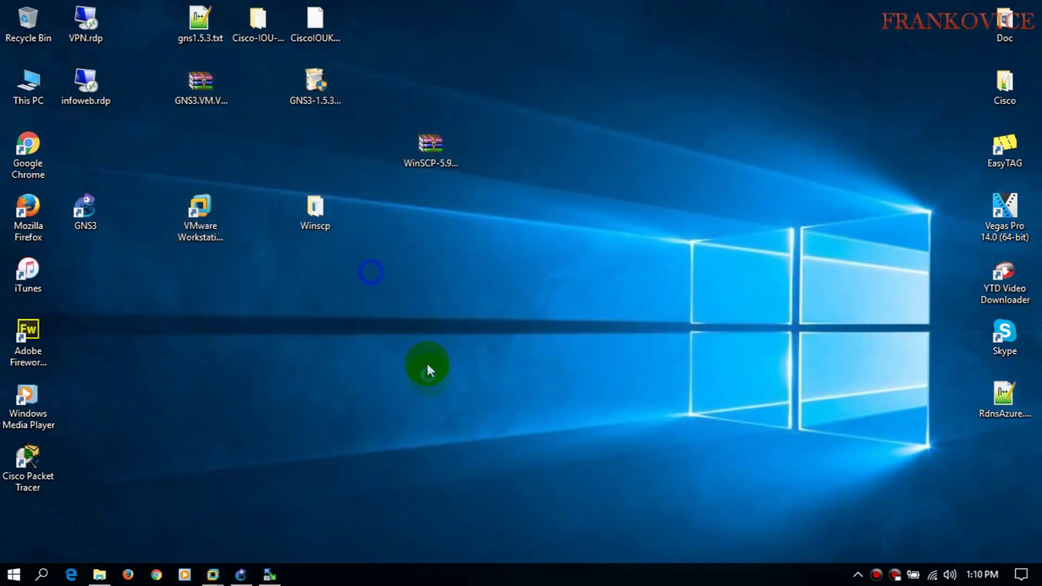
# - Create a new text document on the desktop and rename it iourc.txt
pyautogui.rightClick(430, 371)
pyautogui.moveTo(468, 465)
pyautogui.click(584, 421)
pyautogui.click(374, 274)
pyautogui.moveTo(388, 284); pyautogui.dragTo(433, 360)
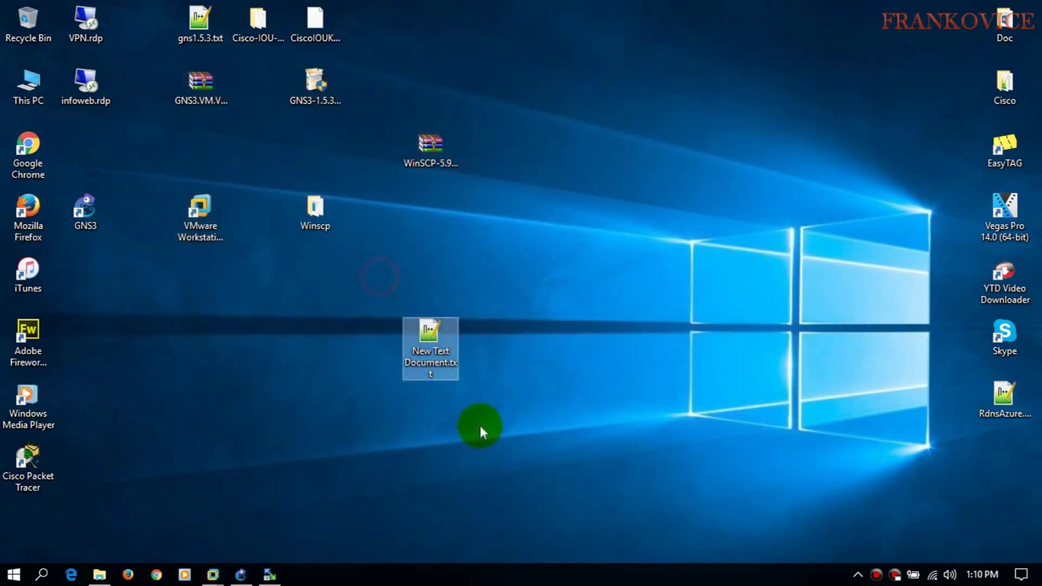
pyautogui.click(432, 360)
pyautogui.write('iourc.txt')
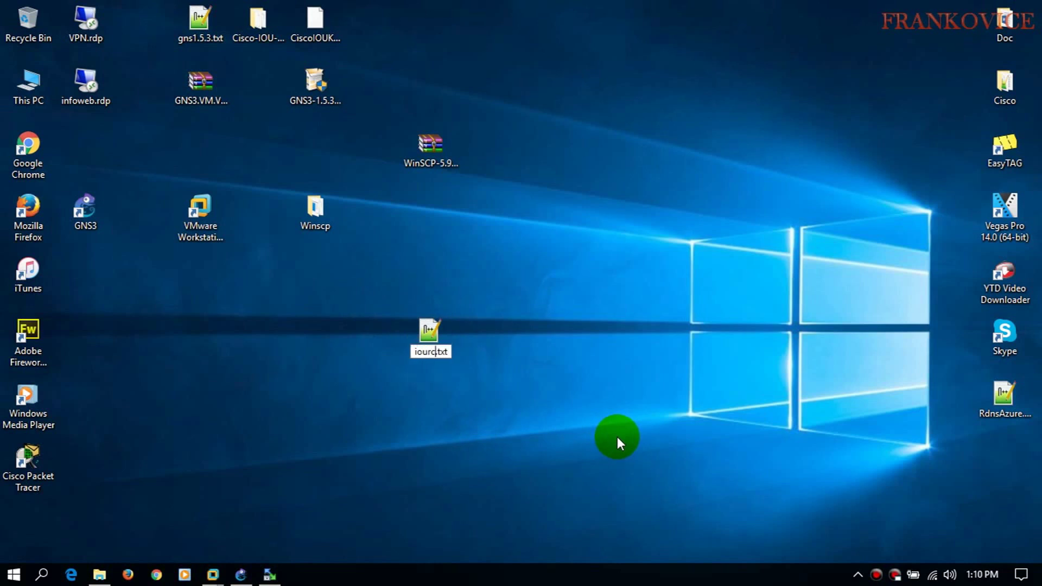
pyautogui.press('Return')
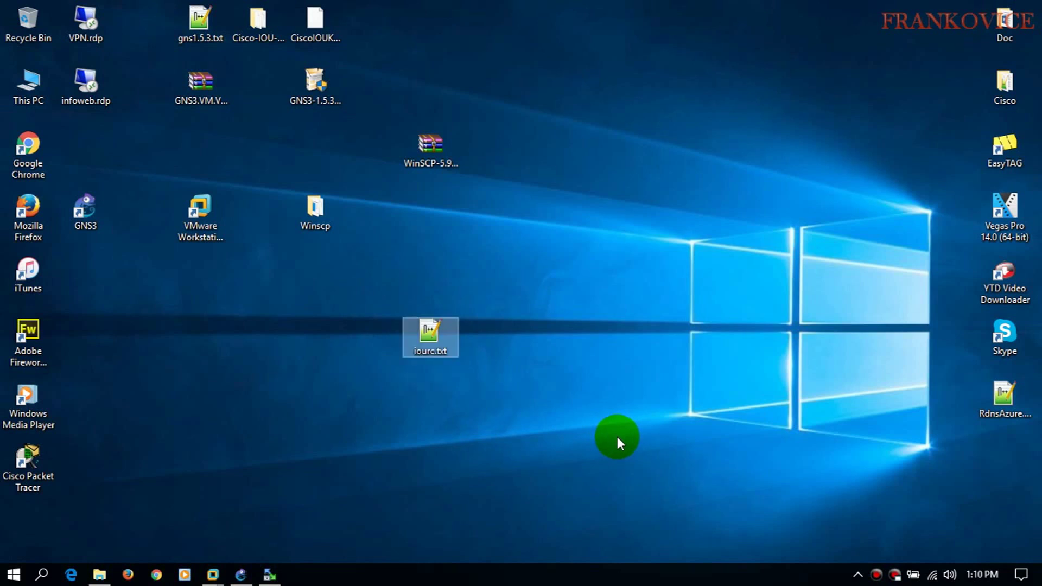
# - Open iourc.txt in Notepad++, type [license] followed by a new line, and return to the GNS3 VM
pyautogui.doubleClick(434, 342)
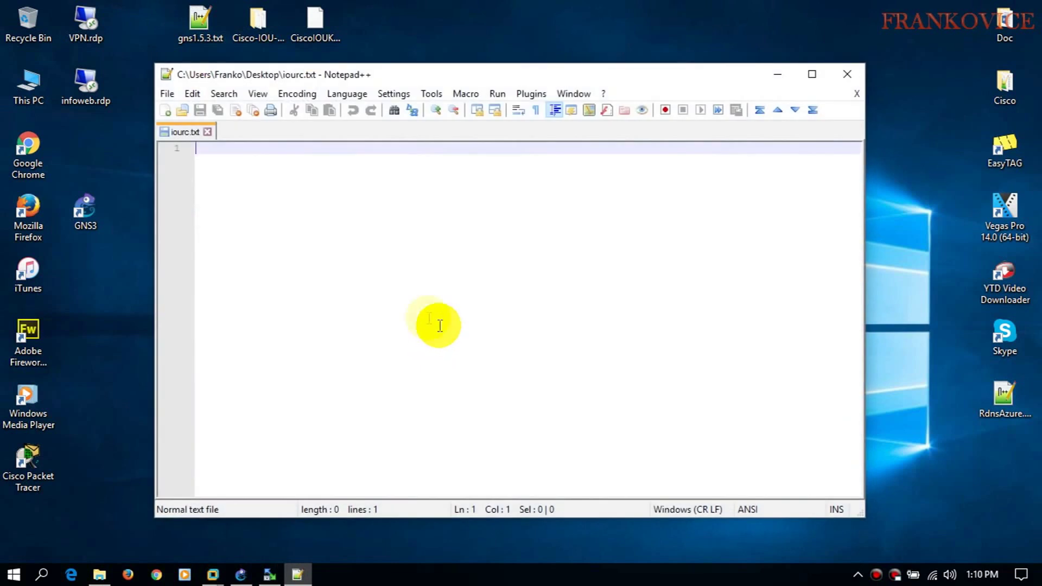
pyautogui.scroll(2, 405, 305)
pyautogui.write('[license]')
pyautogui.press('Return')
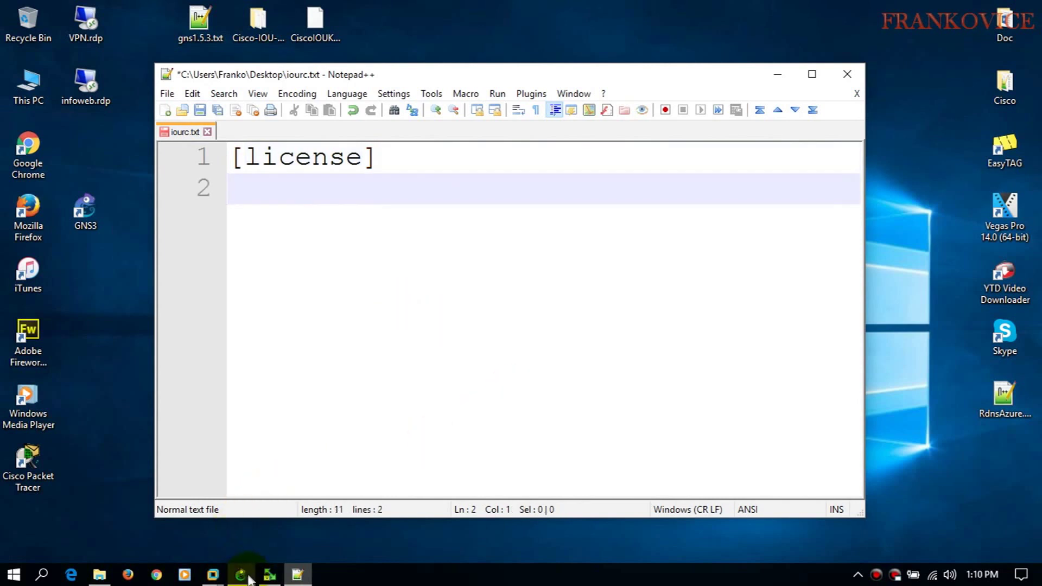
pyautogui.click(270, 576)
pyautogui.click(269, 574)
pyautogui.moveTo(222, 573)
pyautogui.click(294, 470)
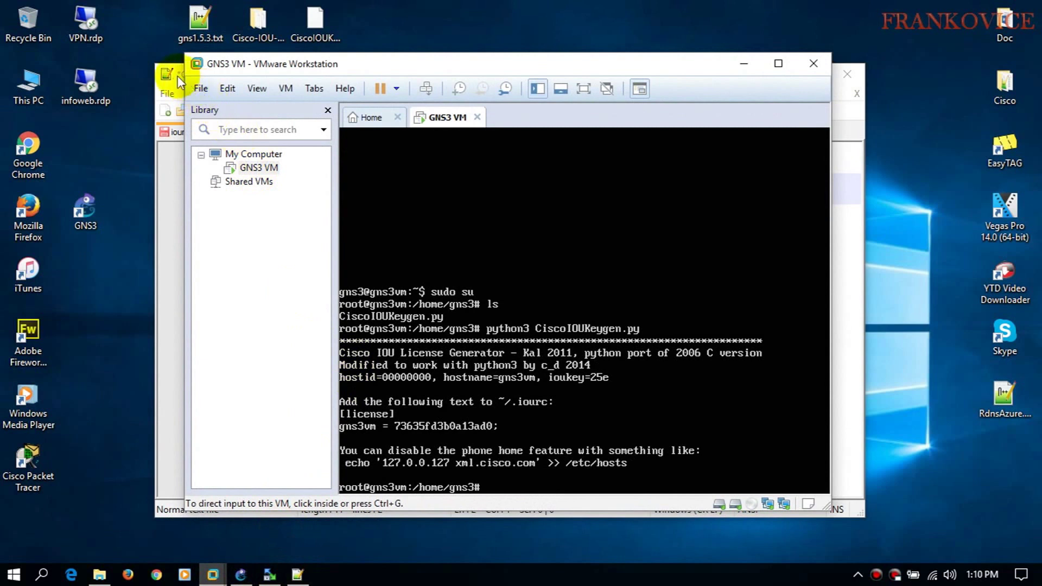
# - Enter the gns3vm licence line on line 2, checking the key against the VM terminal
pyautogui.click(178, 76)
pyautogui.moveTo(177, 76); pyautogui.dragTo(656, 152)
pyautogui.write('gns3v')
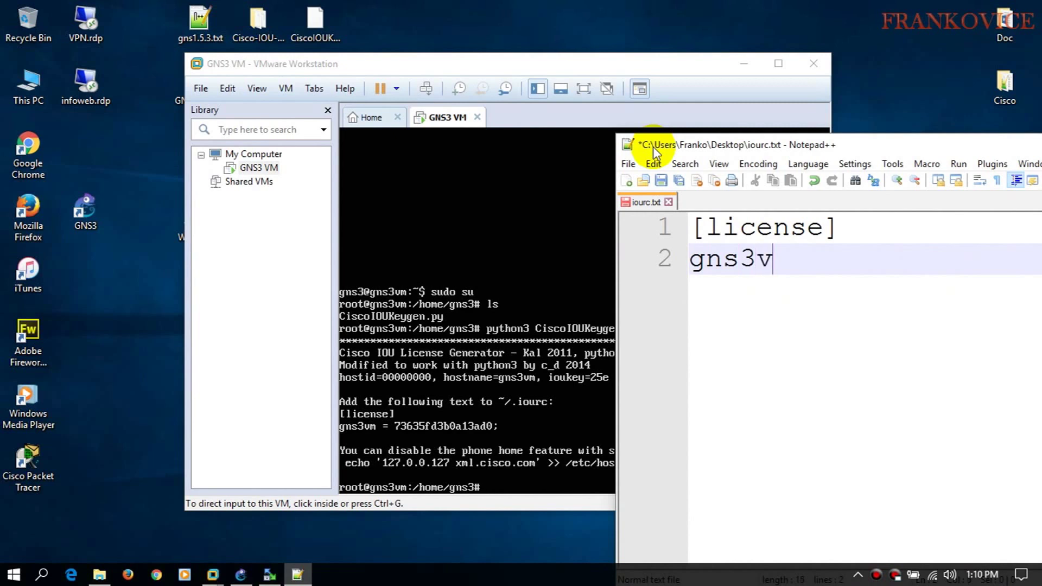
pyautogui.write('m = 73635fd3b0a1')
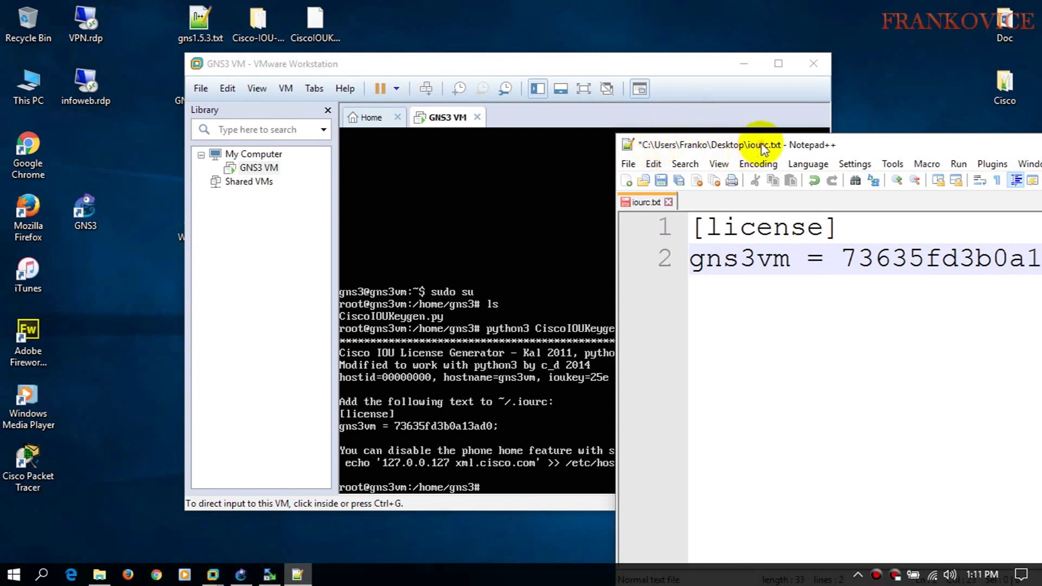
pyautogui.moveTo(756, 144); pyautogui.dragTo(690, 147)
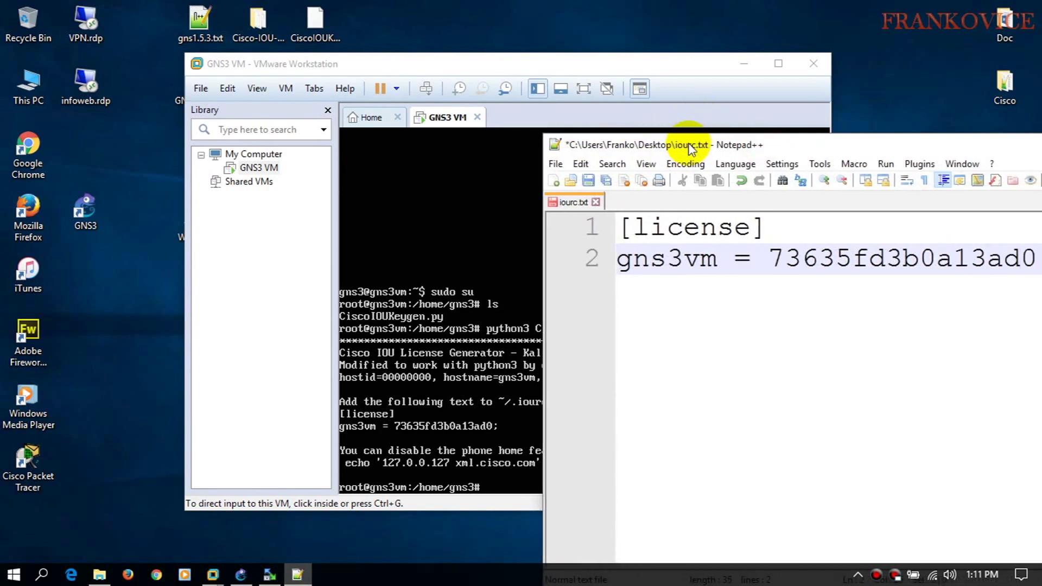
pyautogui.moveTo(738, 145); pyautogui.dragTo(716, 135)
pyautogui.moveTo(797, 241); pyautogui.dragTo(825, 247)
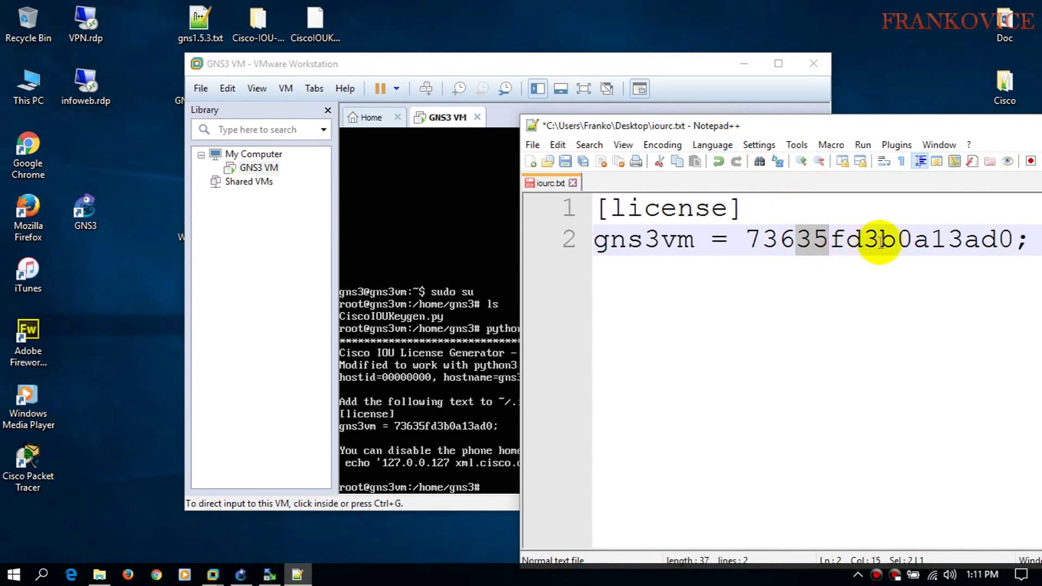
# - Save iourc.txt, close Notepad++, and minimize the VM window
pyautogui.moveTo(593, 126); pyautogui.dragTo(234, 42)
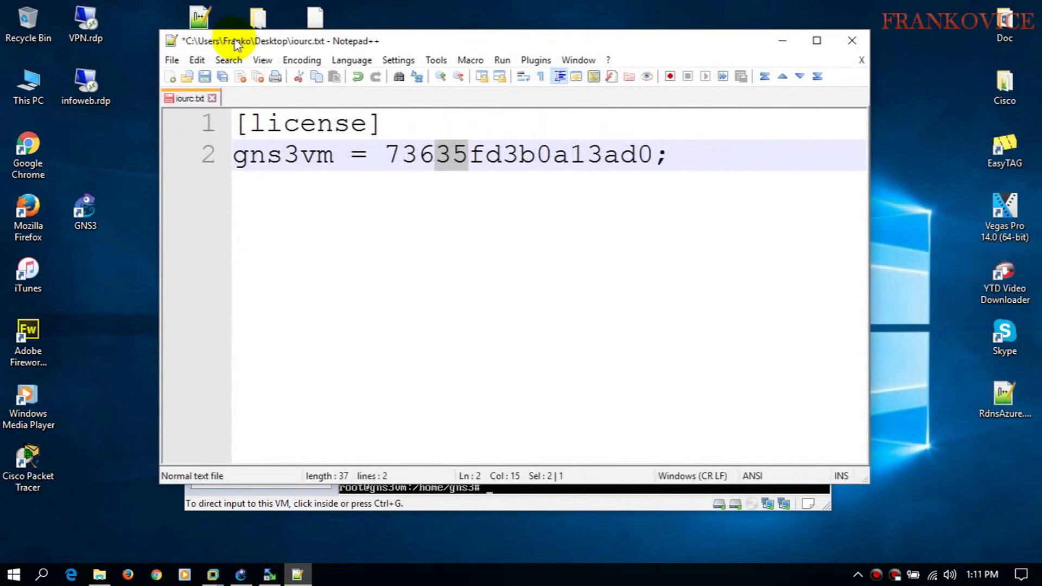
pyautogui.click(204, 77)
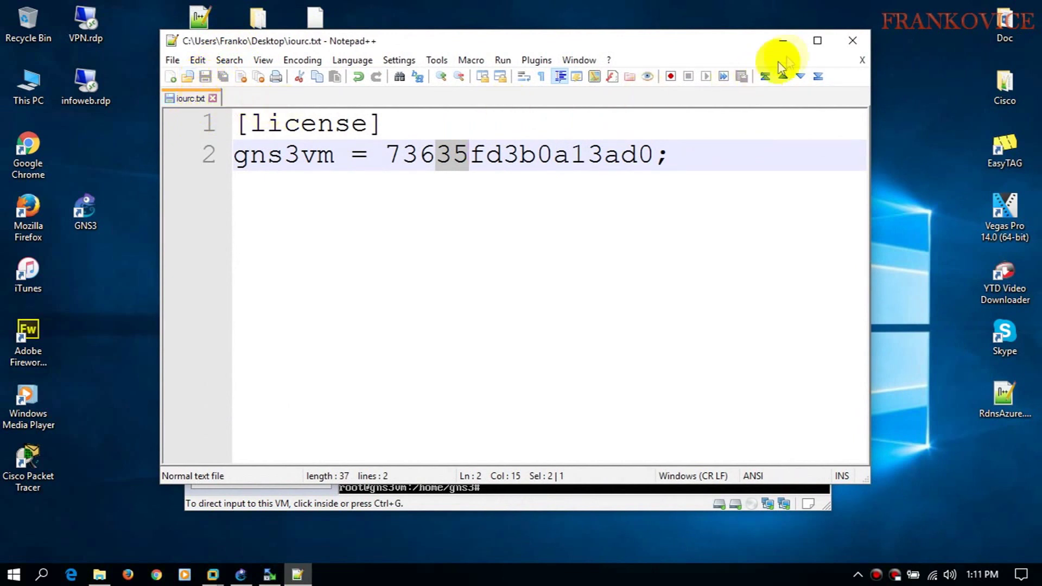
pyautogui.click(853, 40)
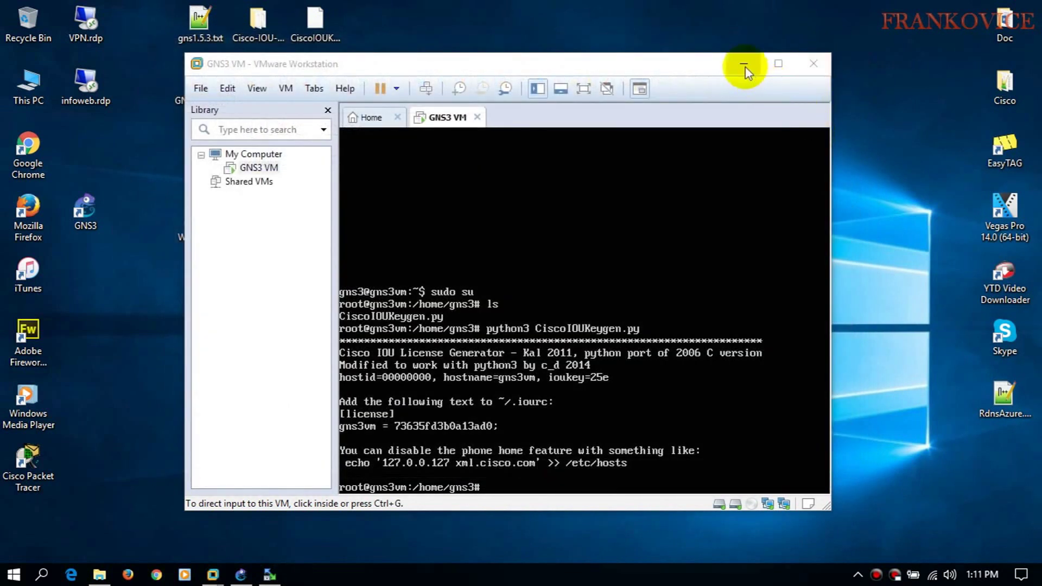
pyautogui.click(744, 69)
# - Cut iourc.txt from the desktop and paste it into D:\GNS3-153, then return to GNS3
pyautogui.rightClick(428, 338)
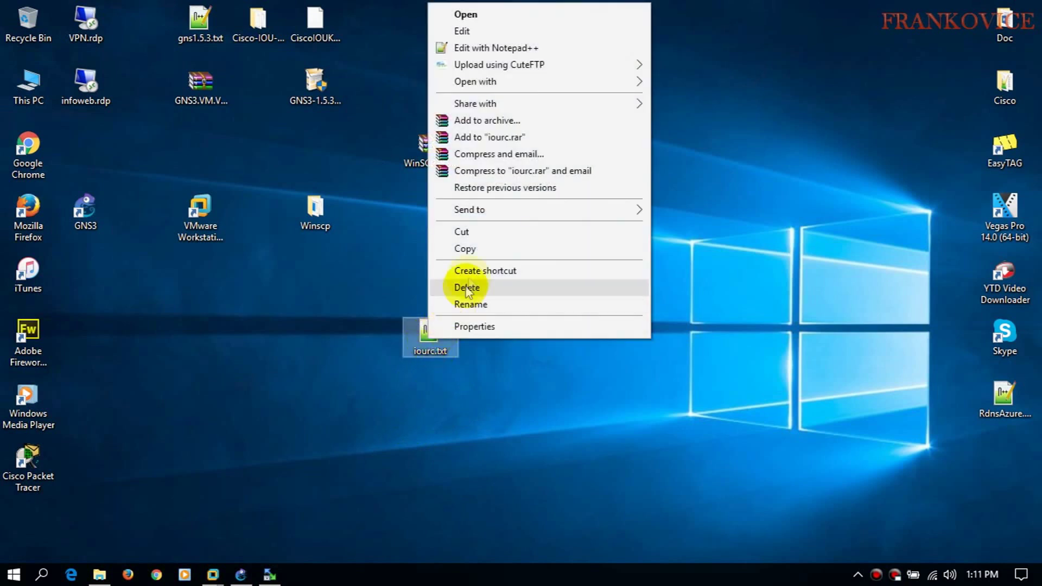
pyautogui.click(461, 232)
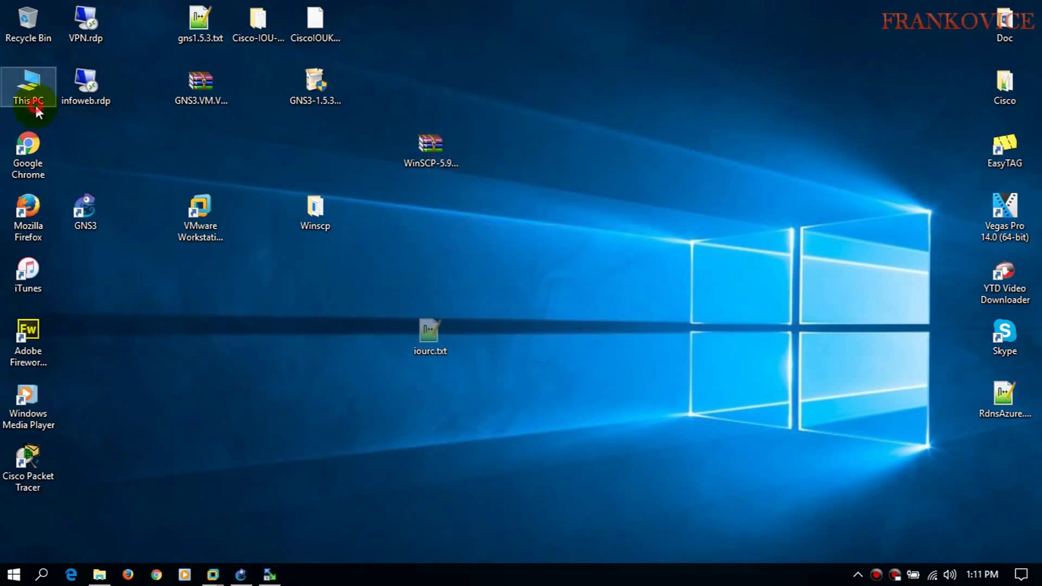
pyautogui.doubleClick(34, 103)
pyautogui.doubleClick(373, 211)
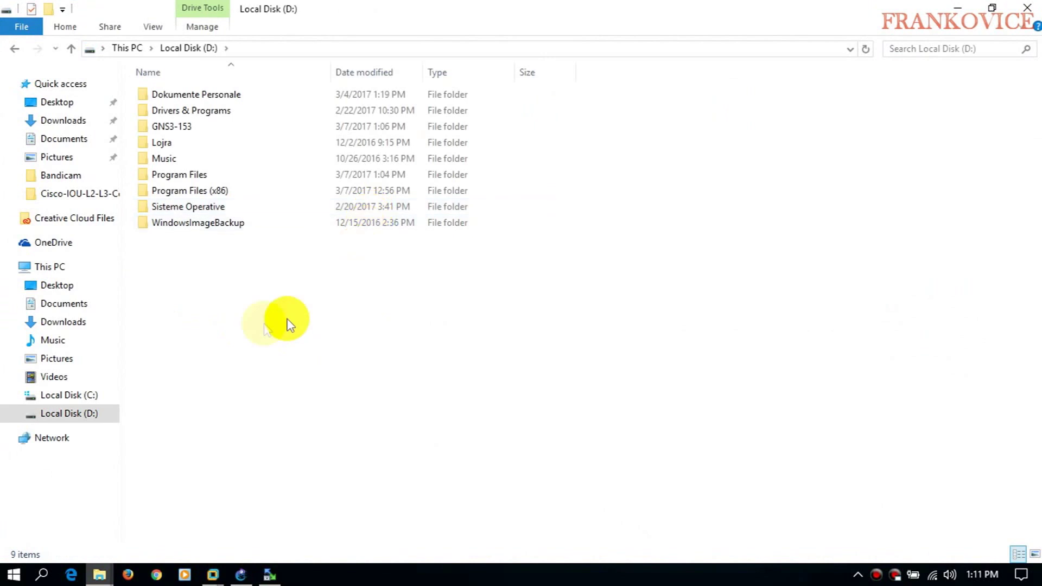
pyautogui.doubleClick(185, 127)
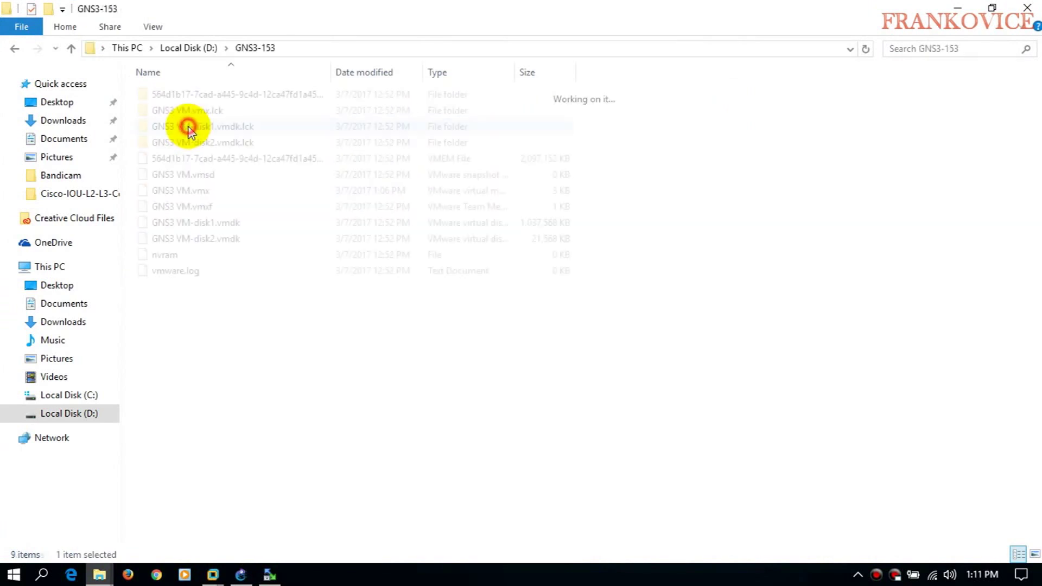
pyautogui.rightClick(273, 362)
pyautogui.click(326, 242)
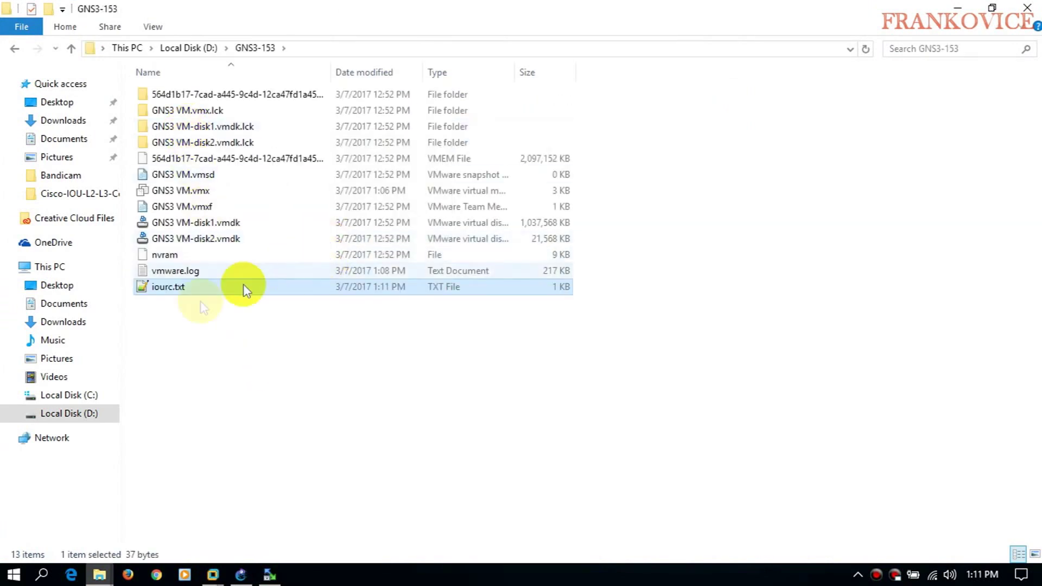
pyautogui.click(241, 574)
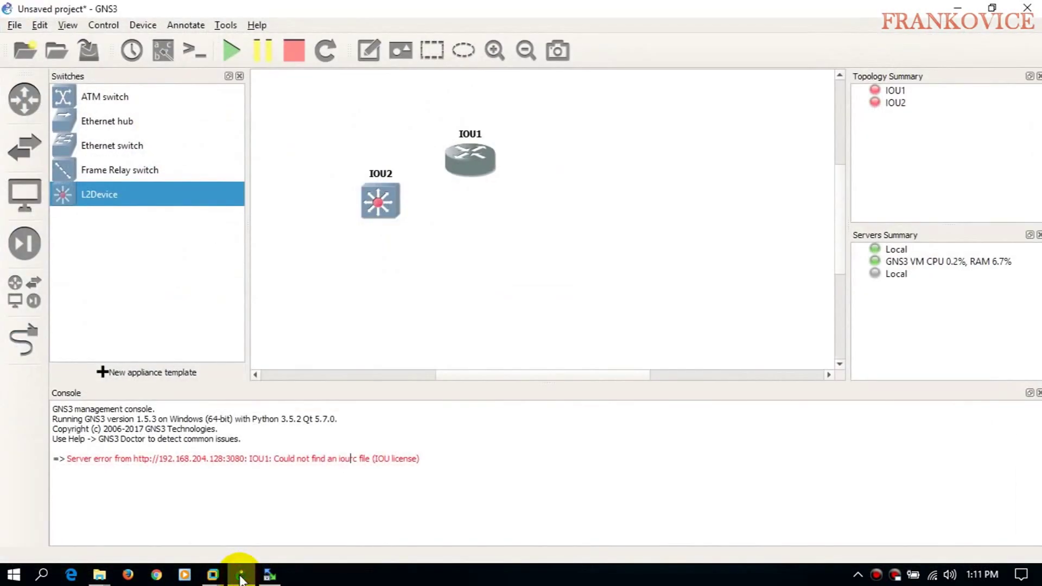
# - Go to the IOS on UNIX page of GNS3 Preferences
pyautogui.click(68, 25)
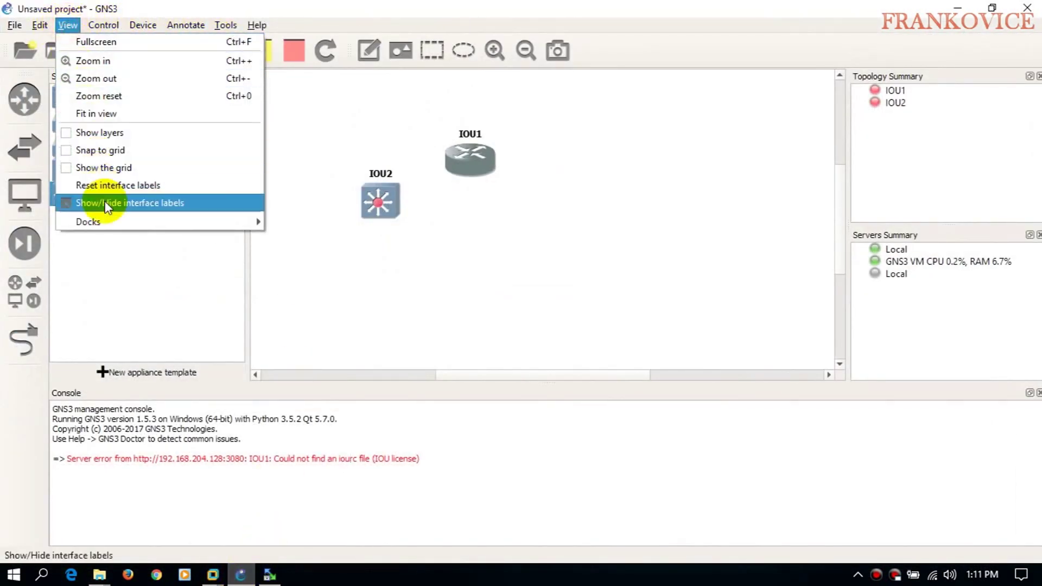
pyautogui.moveTo(40, 25)
pyautogui.click(54, 74)
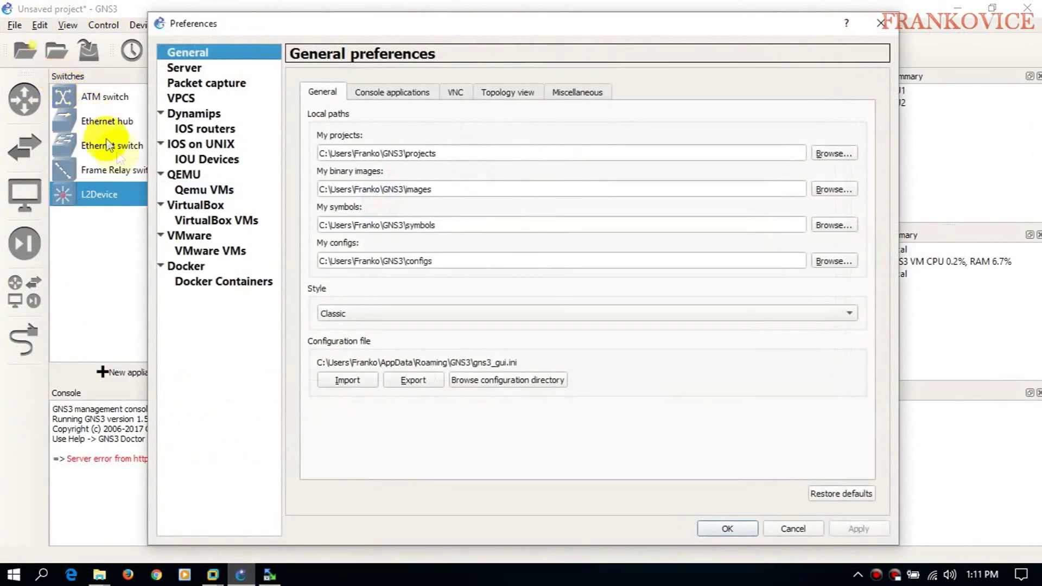
pyautogui.click(216, 159)
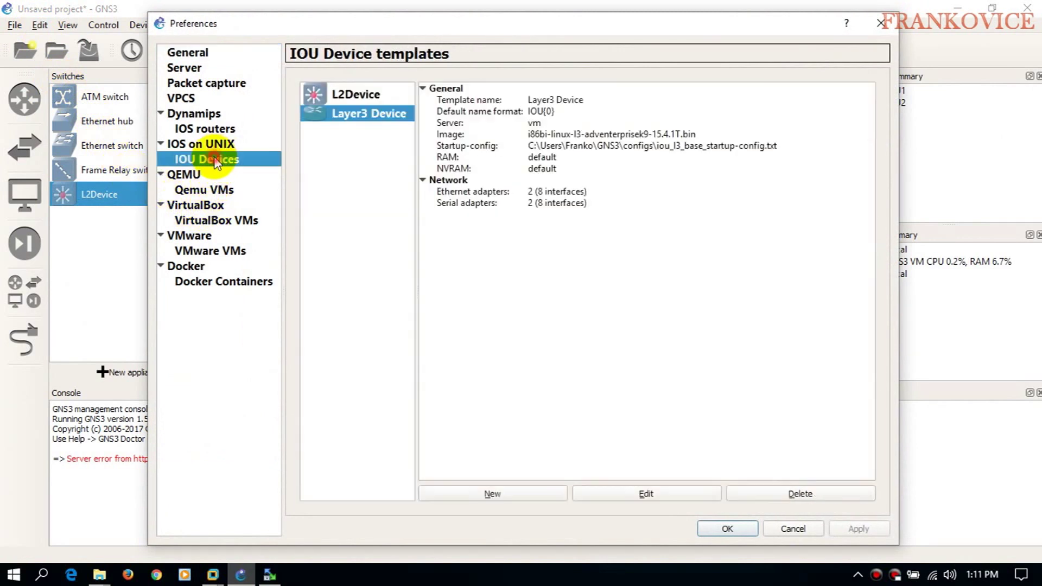
pyautogui.click(201, 144)
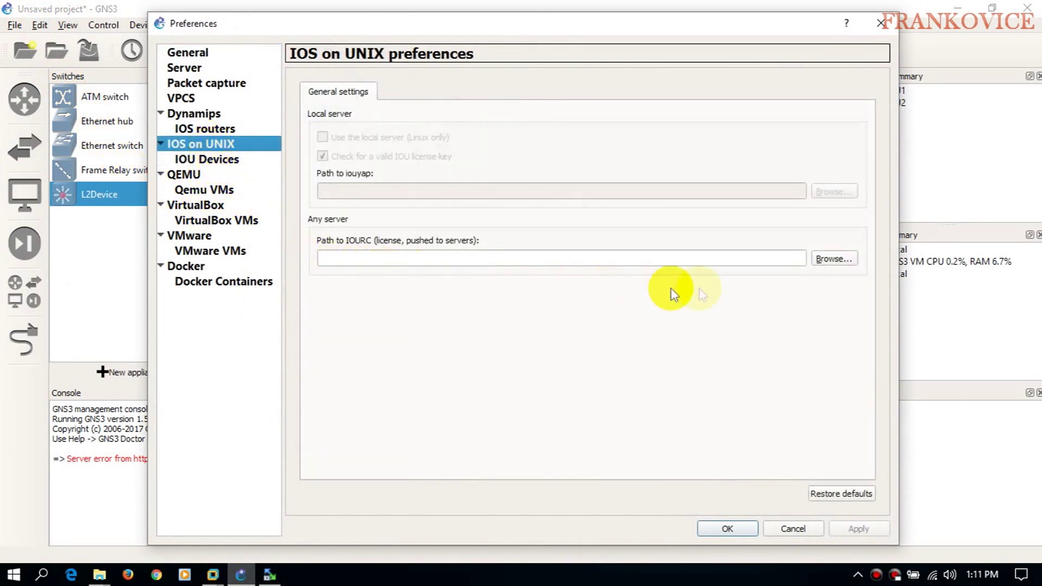
# - Set the IOURC licence path to D:\GNS3-153\iourc.txt and apply the preferences
pyautogui.click(826, 259)
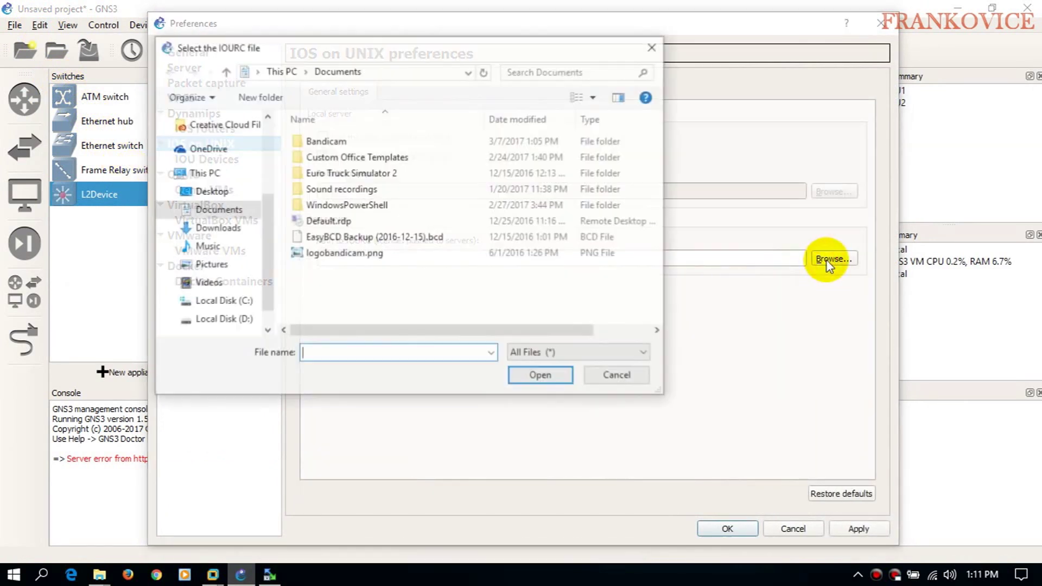
pyautogui.click(223, 320)
pyautogui.doubleClick(330, 172)
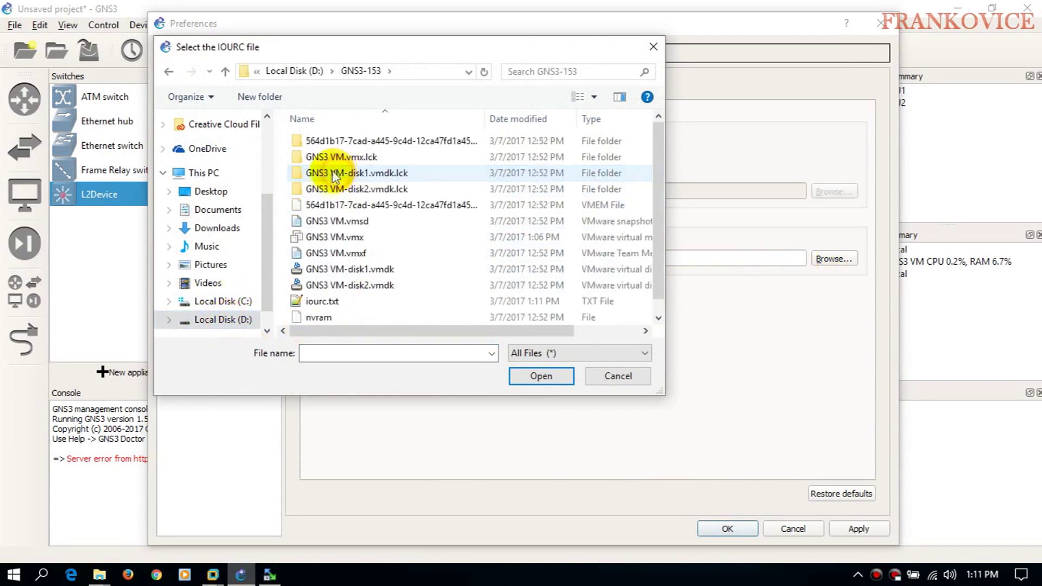
pyautogui.click(321, 301)
pyautogui.click(542, 376)
pyautogui.click(726, 529)
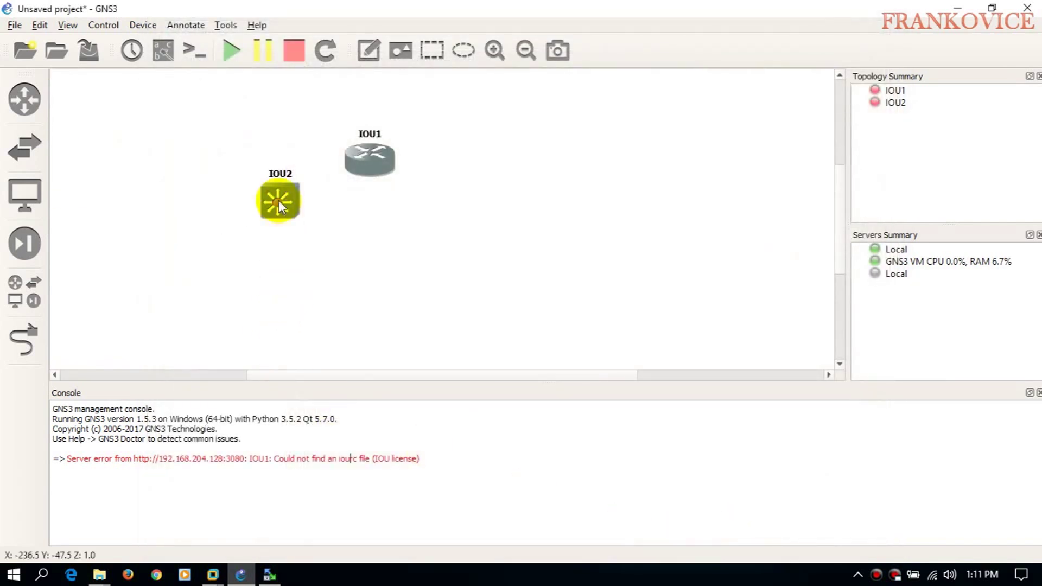
# - Start switch IOU2, then start all devices so router IOU1 runs too
pyautogui.rightClick(279, 199)
pyautogui.click(314, 382)
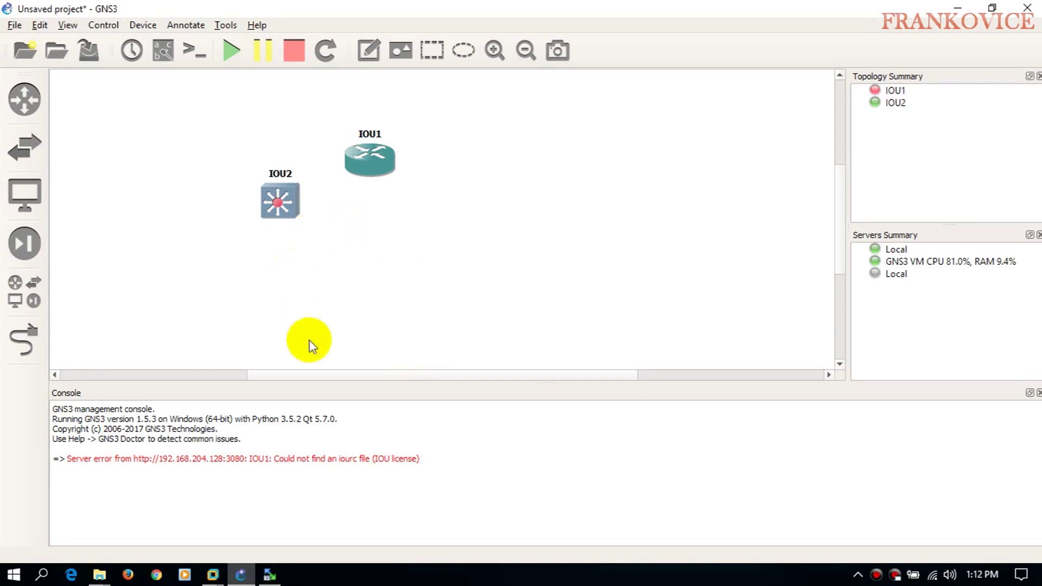
pyautogui.click(222, 54)
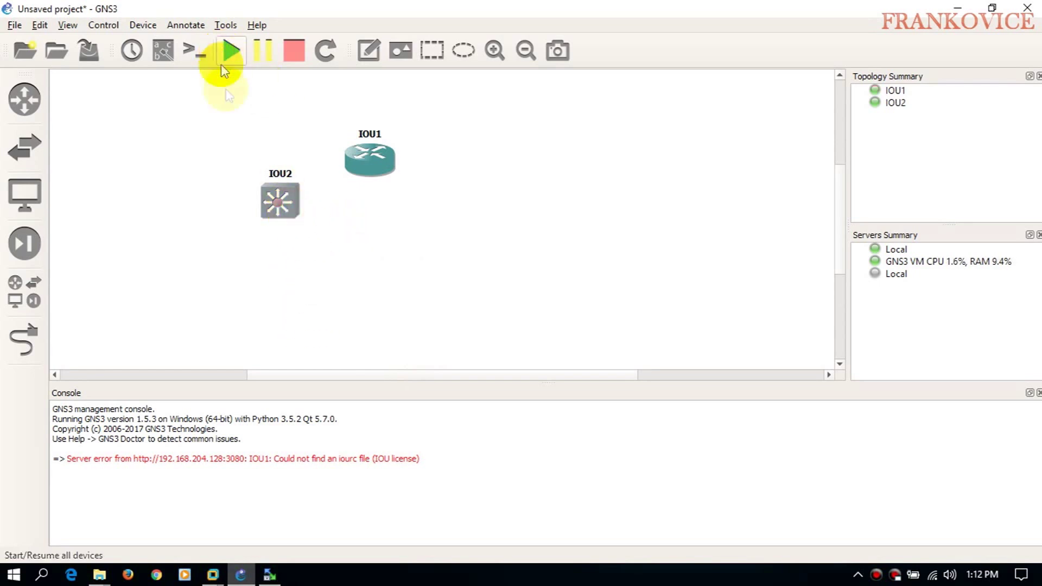
pyautogui.rightClick(374, 158)
pyautogui.click(403, 350)
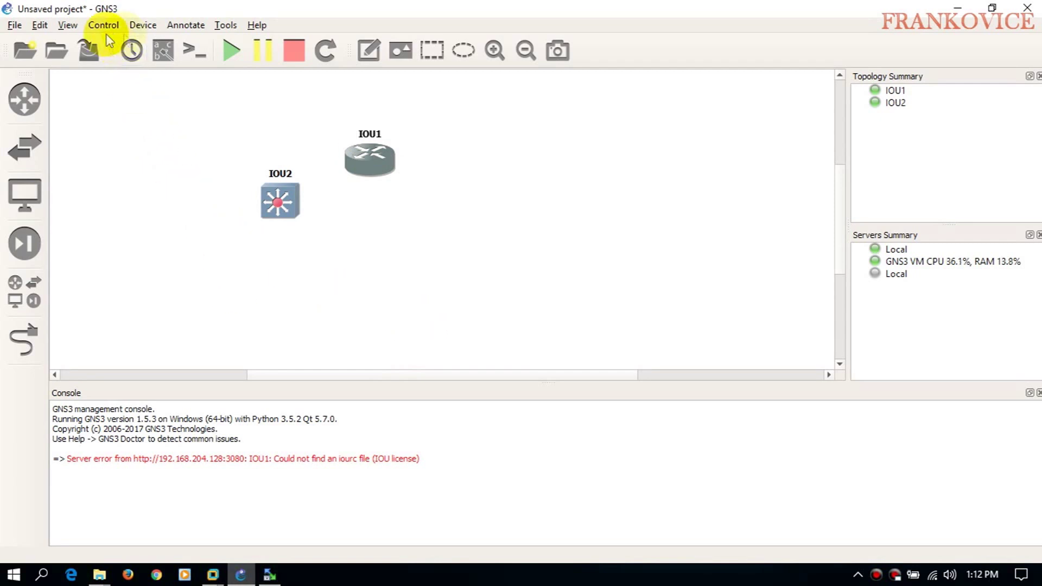
pyautogui.click(67, 25)
pyautogui.moveTo(34, 28)
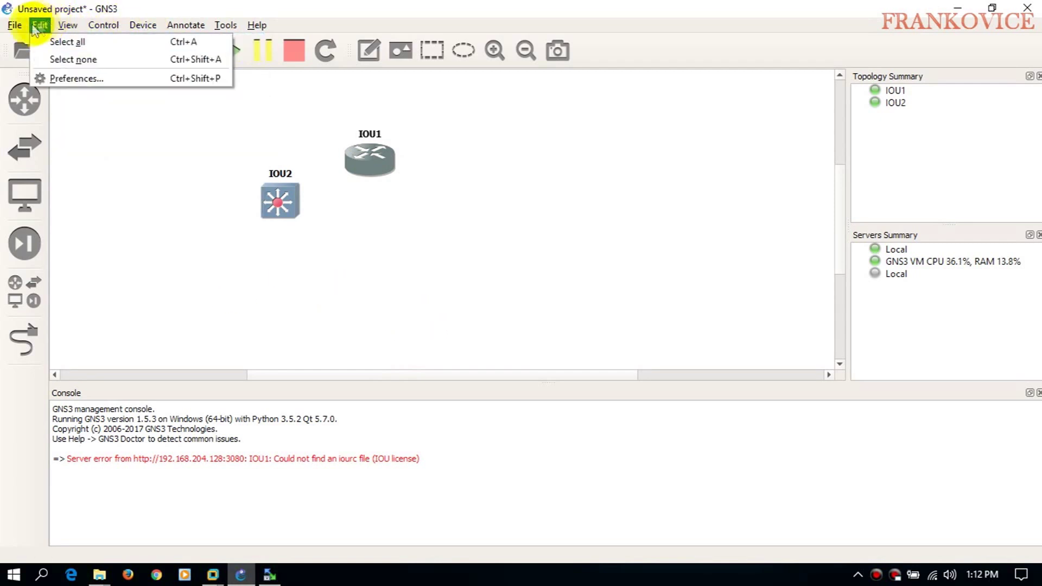
pyautogui.click(58, 77)
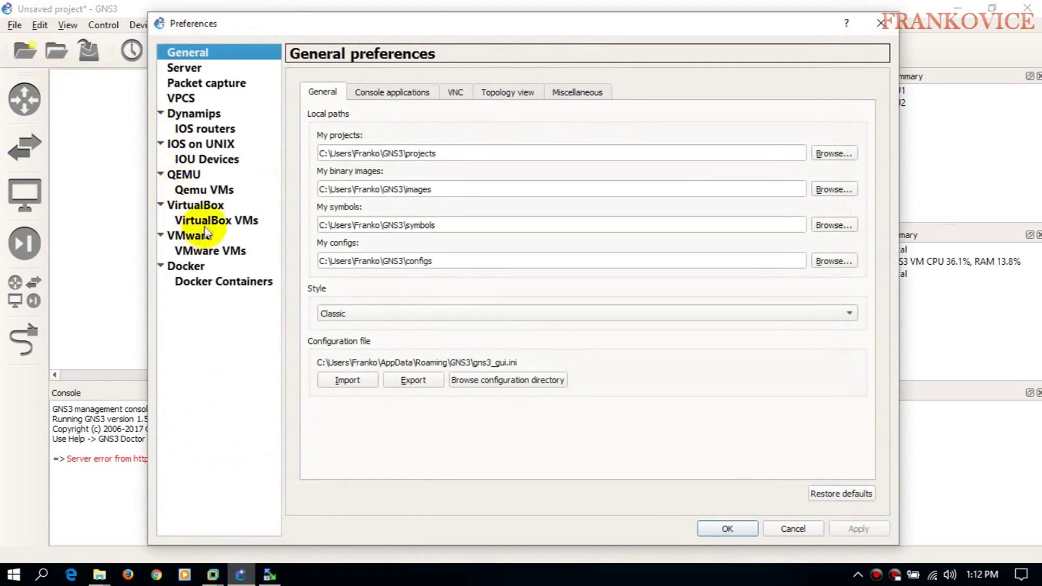
pyautogui.click(212, 164)
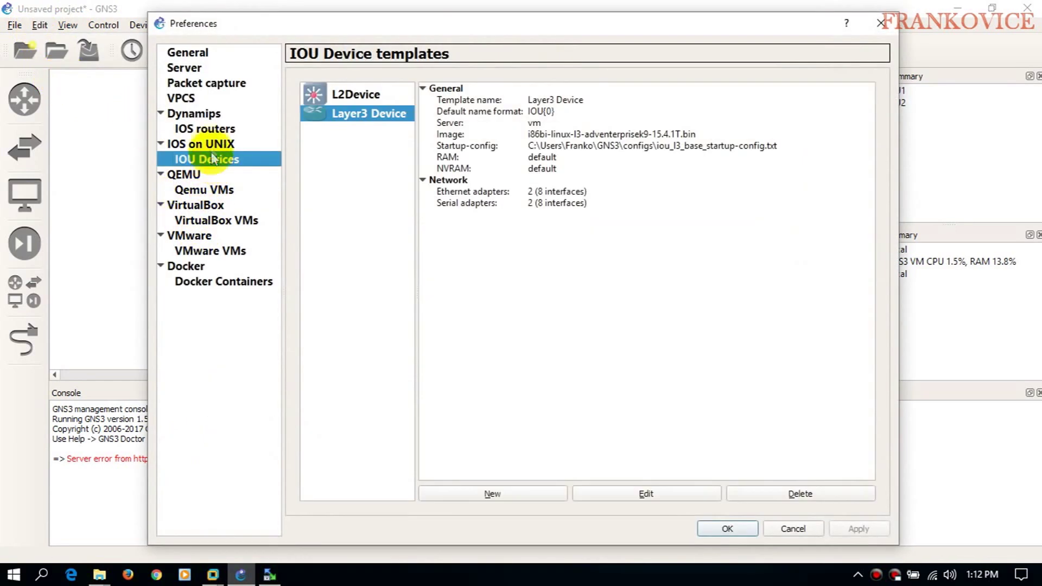
pyautogui.click(205, 144)
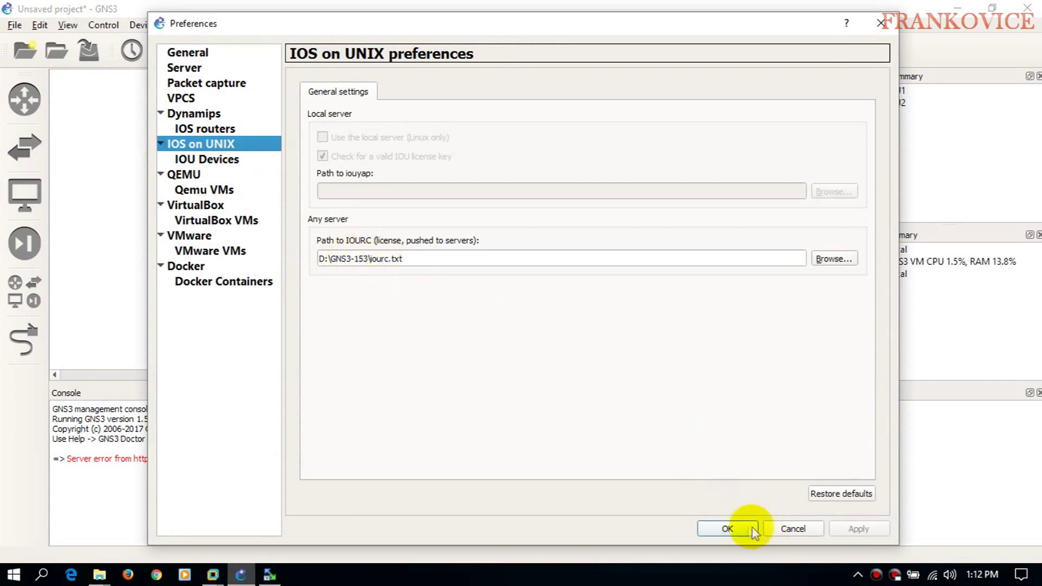
pyautogui.click(739, 529)
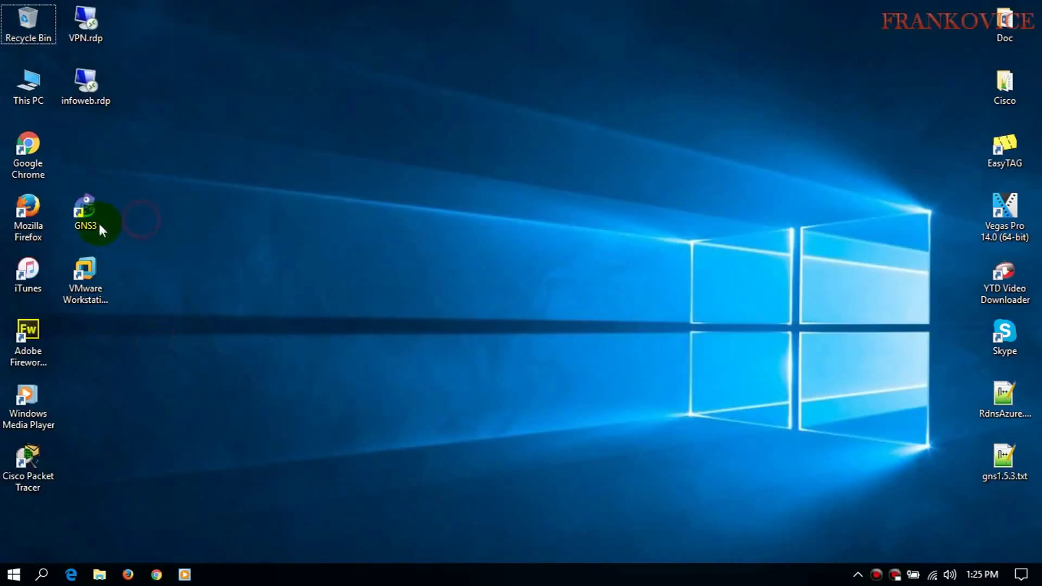
# - Relaunch GNS3 from its desktop icon
pyautogui.click(95, 222)
pyautogui.doubleClick(96, 221)
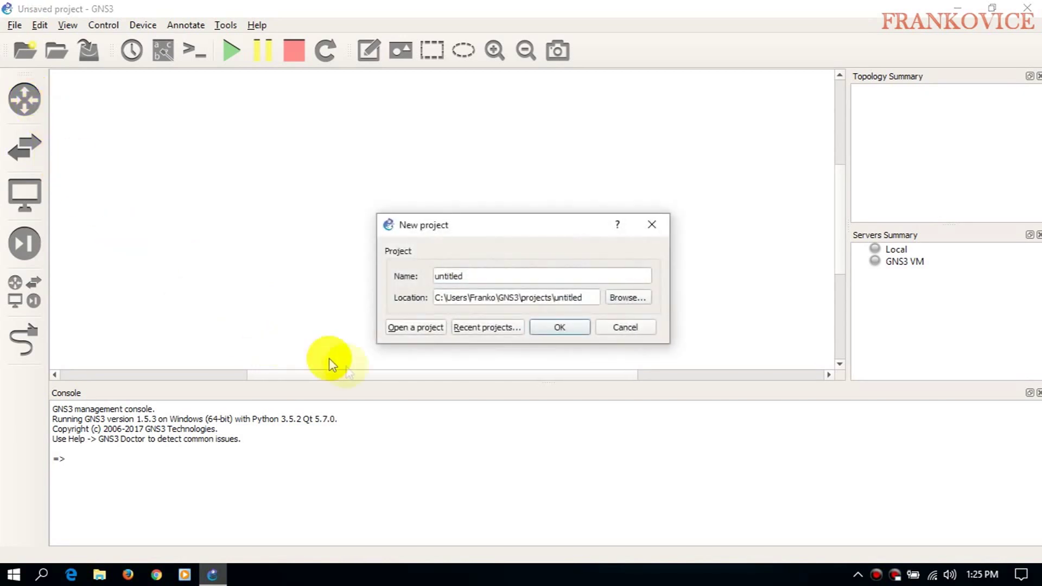
# - Create an untitled project with an IOU Layer3 router and L2 switch, and start both
pyautogui.click(559, 326)
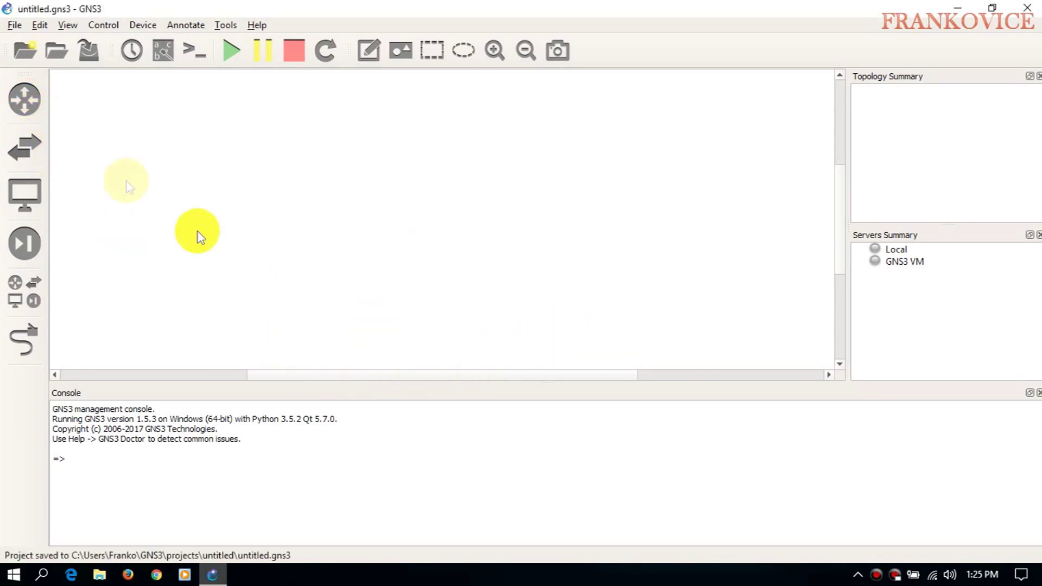
pyautogui.click(25, 100)
pyautogui.moveTo(108, 97); pyautogui.dragTo(422, 214)
pyautogui.click(24, 147)
pyautogui.moveTo(102, 195); pyautogui.dragTo(401, 306)
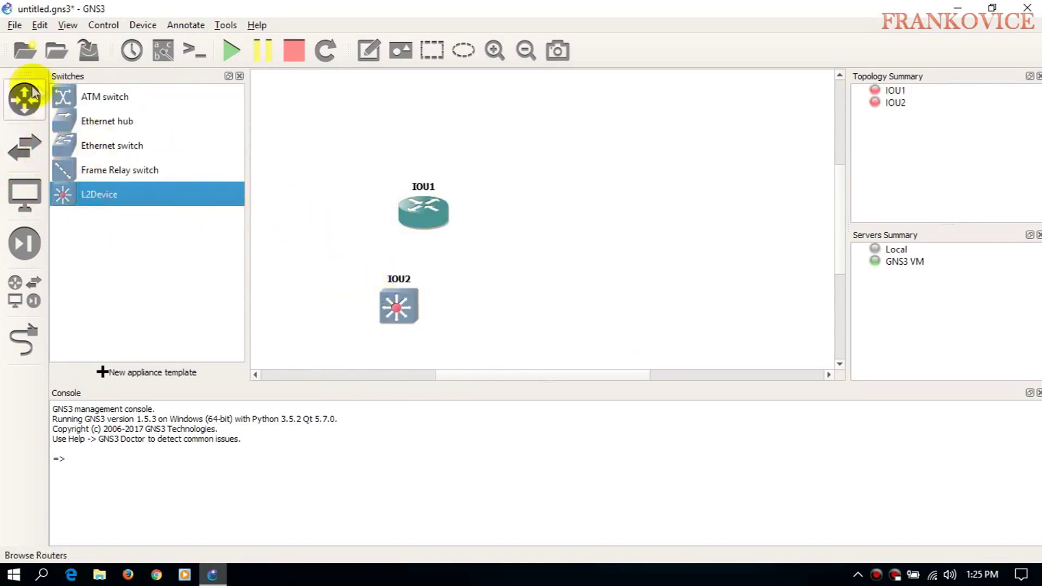
pyautogui.click(240, 76)
pyautogui.click(229, 53)
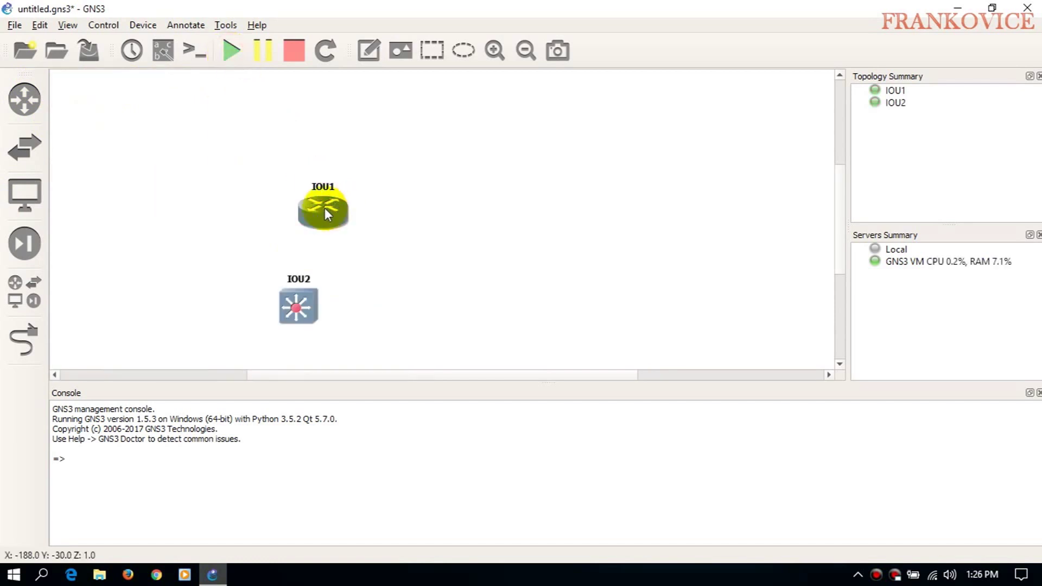
pyautogui.moveTo(376, 211); pyautogui.dragTo(419, 201)
# - Link IOU2's Ethernet0/0 to IOU1's Ethernet0/0
pyautogui.click(24, 341)
pyautogui.click(299, 307)
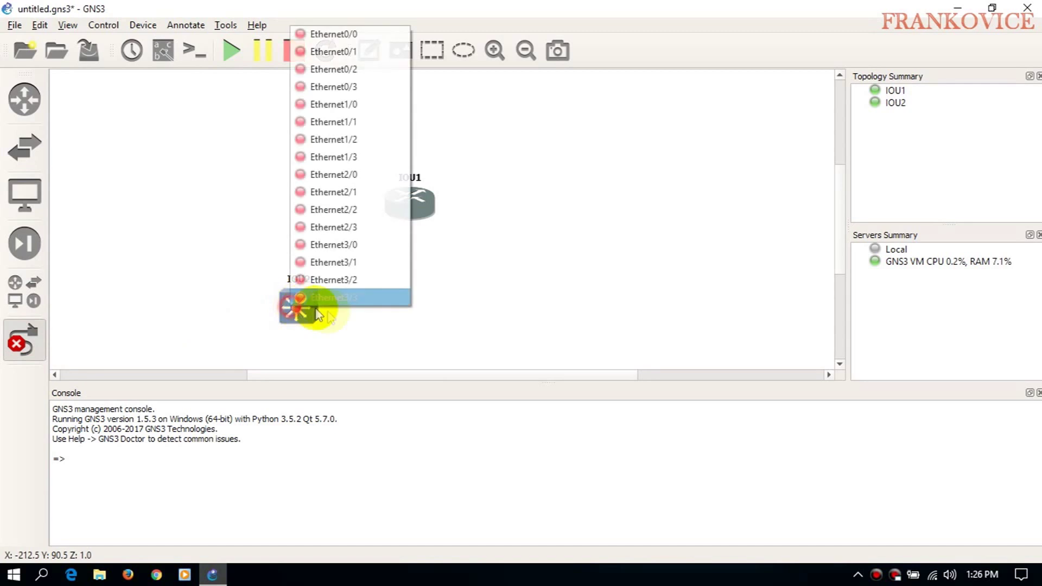
pyautogui.click(332, 36)
pyautogui.click(407, 193)
pyautogui.click(445, 206)
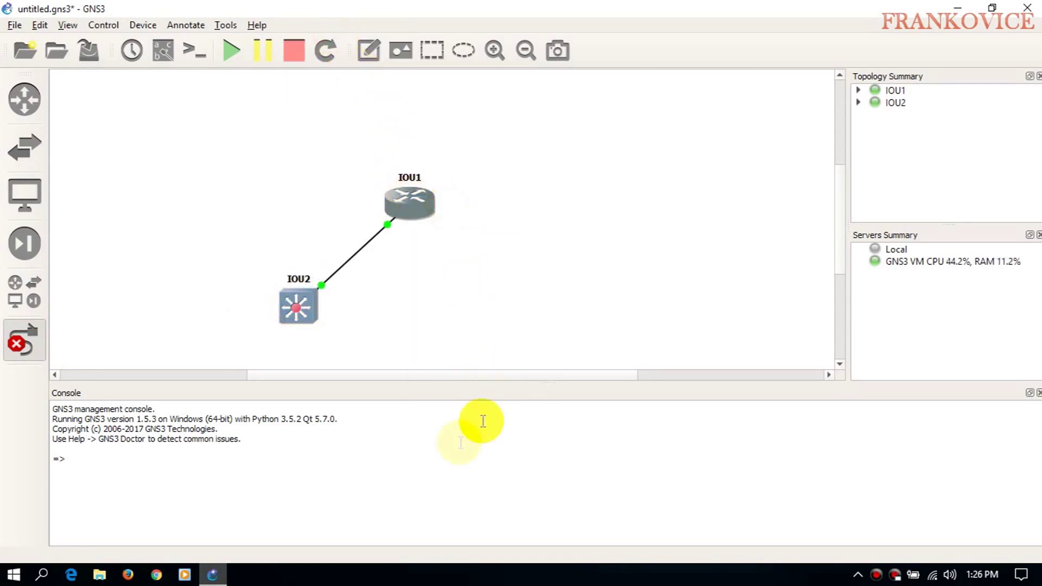
pyautogui.click(33, 341)
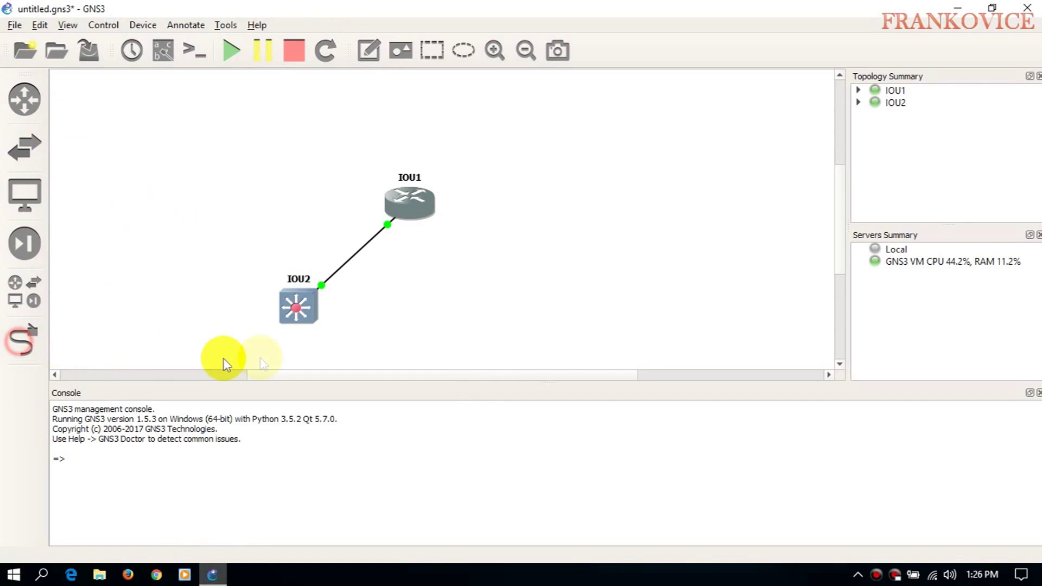
# - In IOU1's console, list the interfaces with show ip int brief
pyautogui.doubleClick(396, 203)
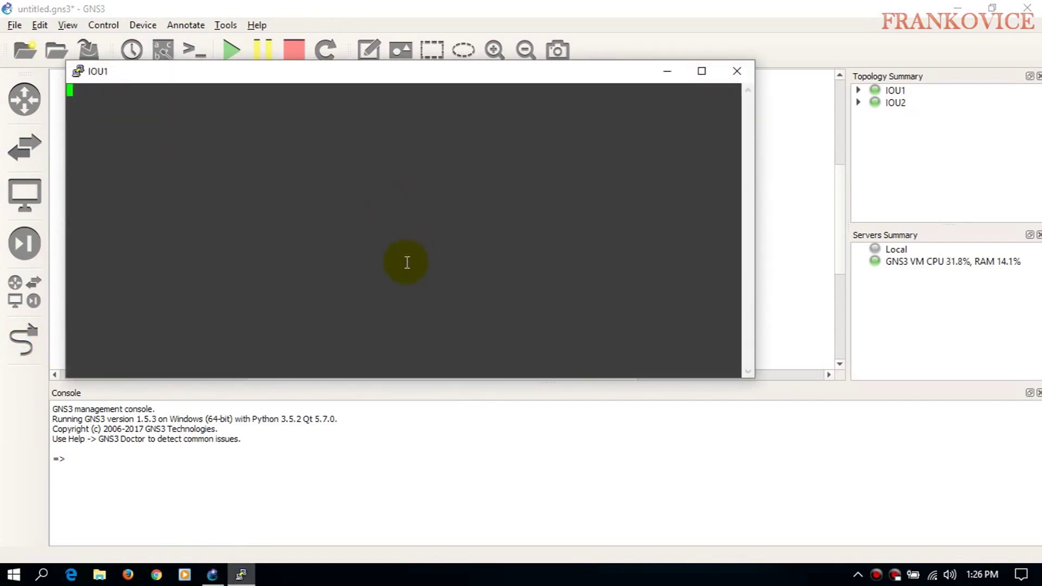
pyautogui.press('Return')
pyautogui.press('Return')
pyautogui.press('Return')
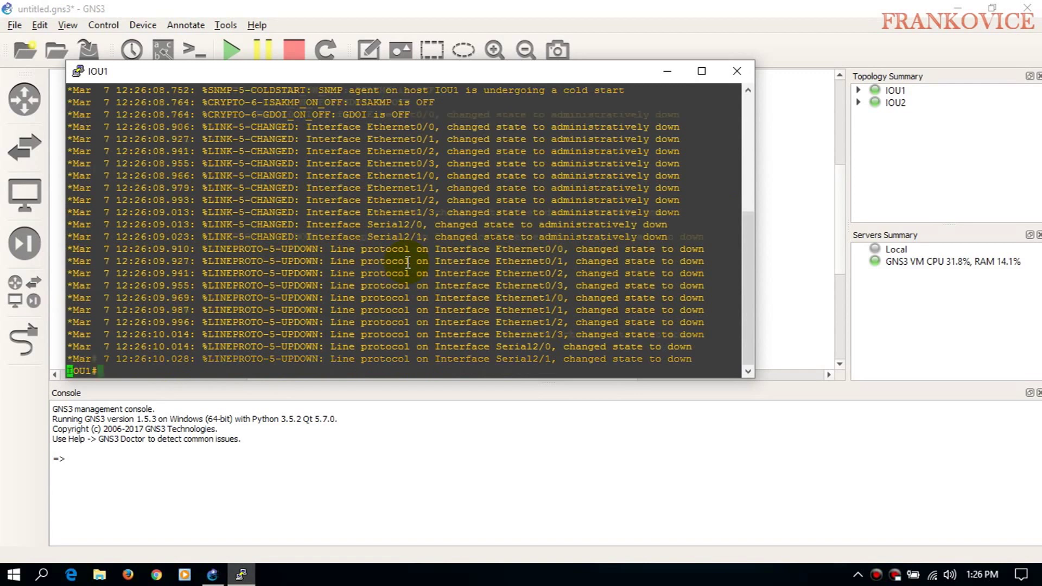
pyautogui.write('show ip int br')
pyautogui.press('Return')
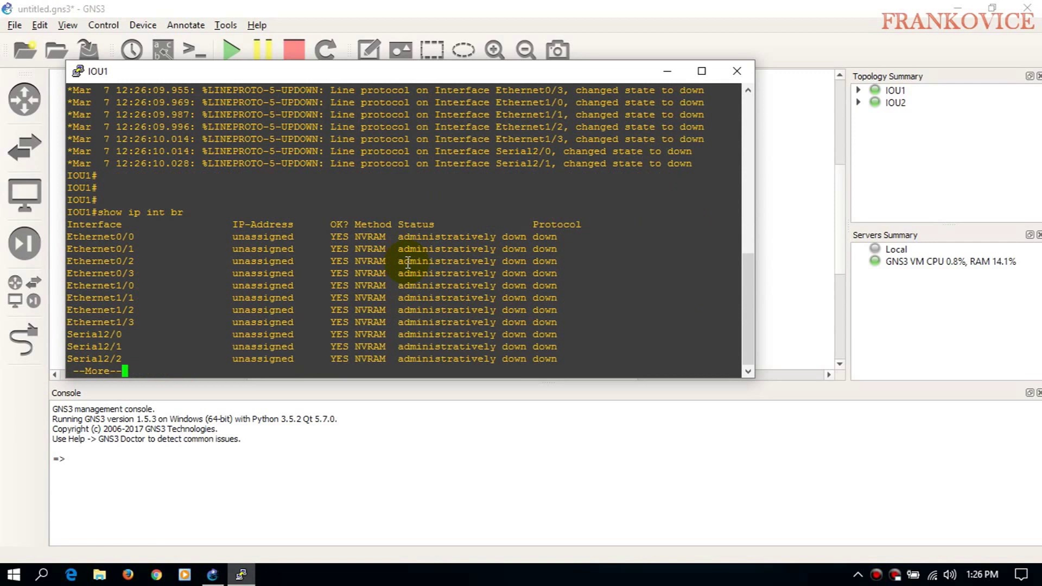
pyautogui.press('space')
# - Assign 192.168.5.0 255.255.0.0 to IOU1's Ethernet0/0
pyautogui.write('conf t')
pyautogui.press('Return')
pyautogui.write('int ')
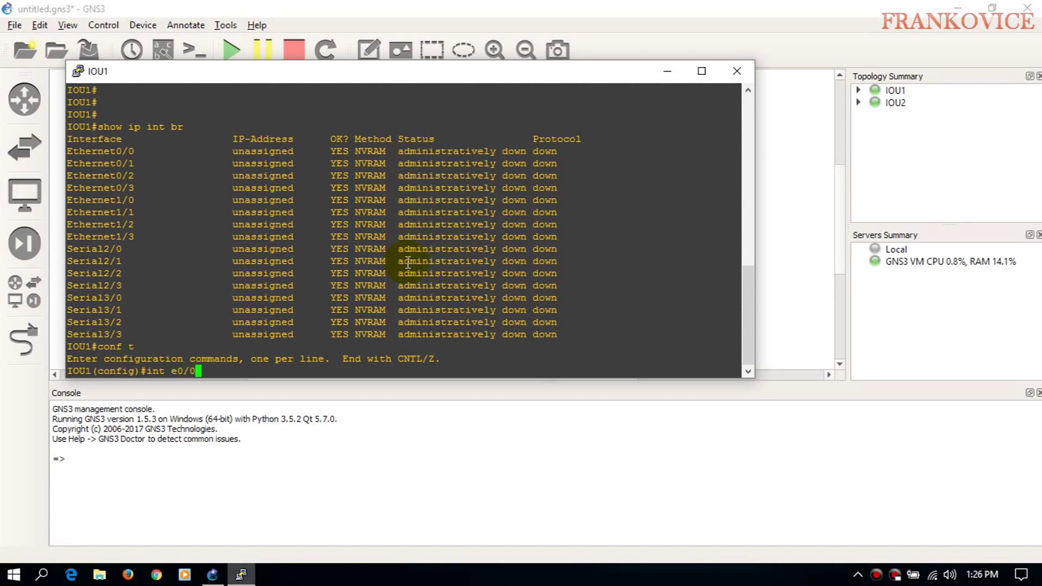
pyautogui.write('e0/0')
pyautogui.press('Return')
pyautogui.write('ip ad')
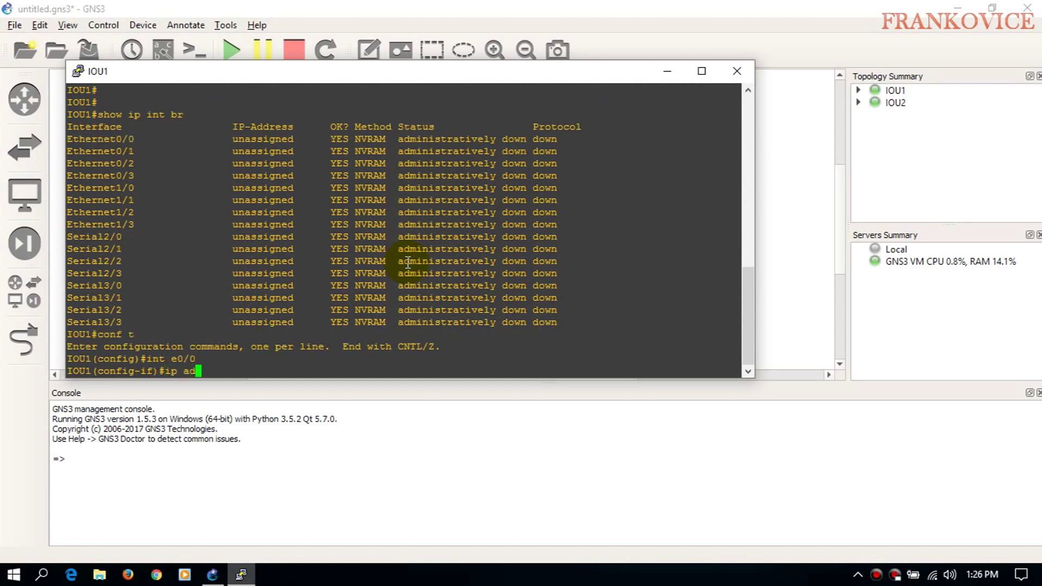
pyautogui.press('Tab')
pyautogui.write('d')
pyautogui.press('Tab')
pyautogui.write('192')
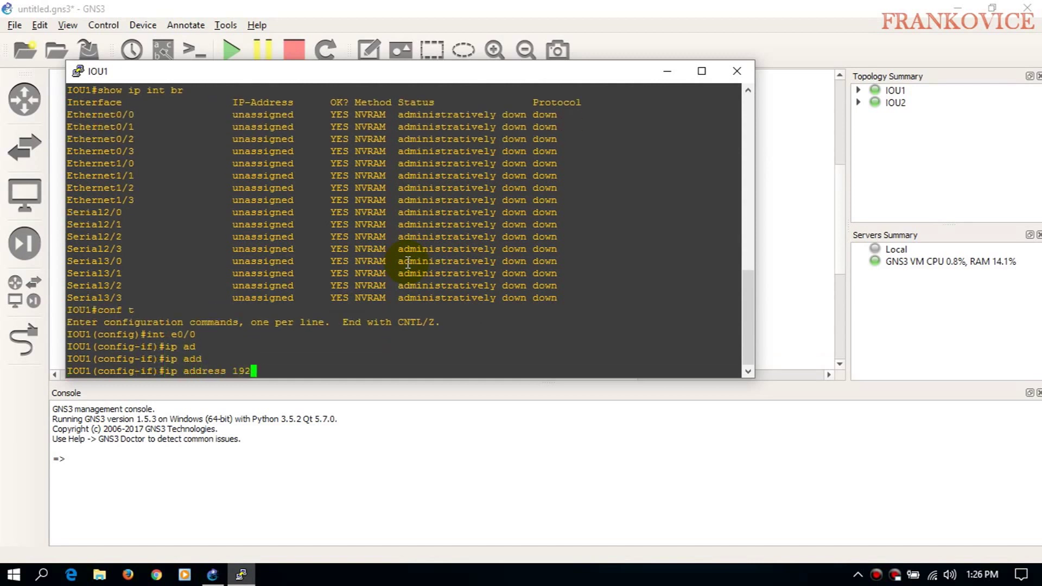
pyautogui.write('.168.5.0 255.255.0.0')
pyautogui.press('Return')
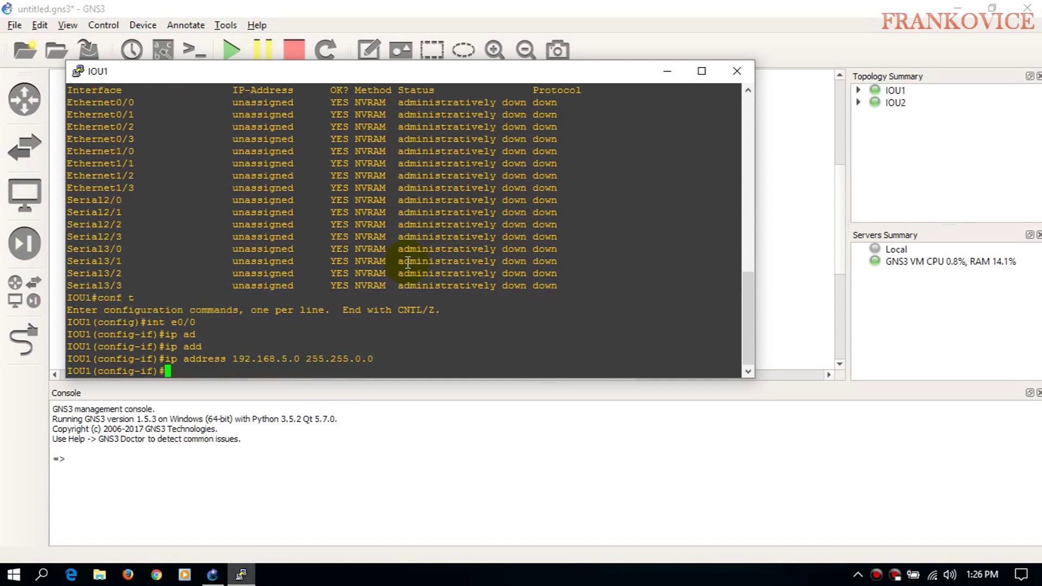
# - Enable Ethernet0/0 with no shut, verify it is up, and close the console
pyautogui.write('no shut')
pyautogui.press('Return')
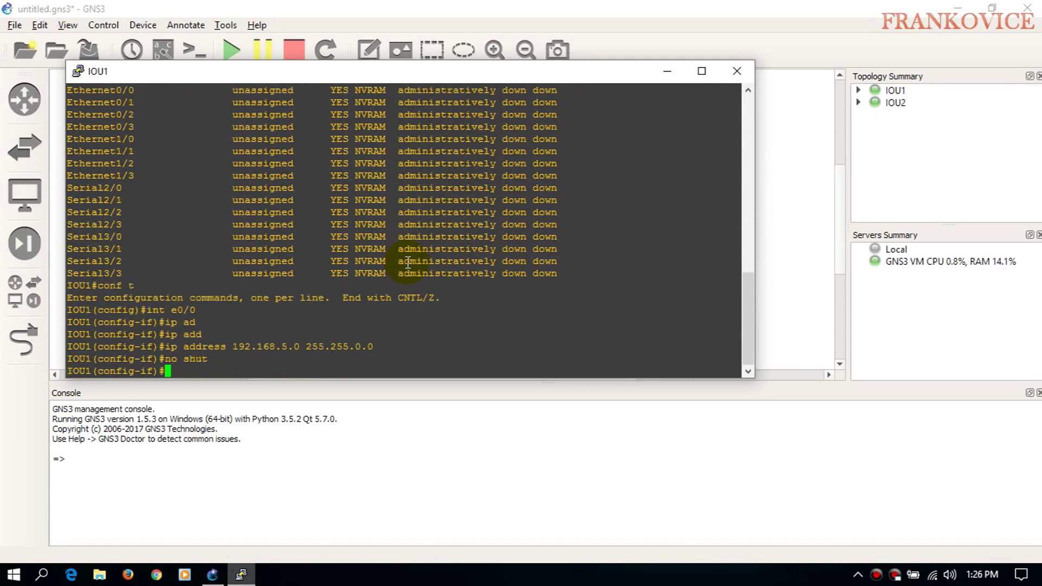
pyautogui.write('end')
pyautogui.press('Return')
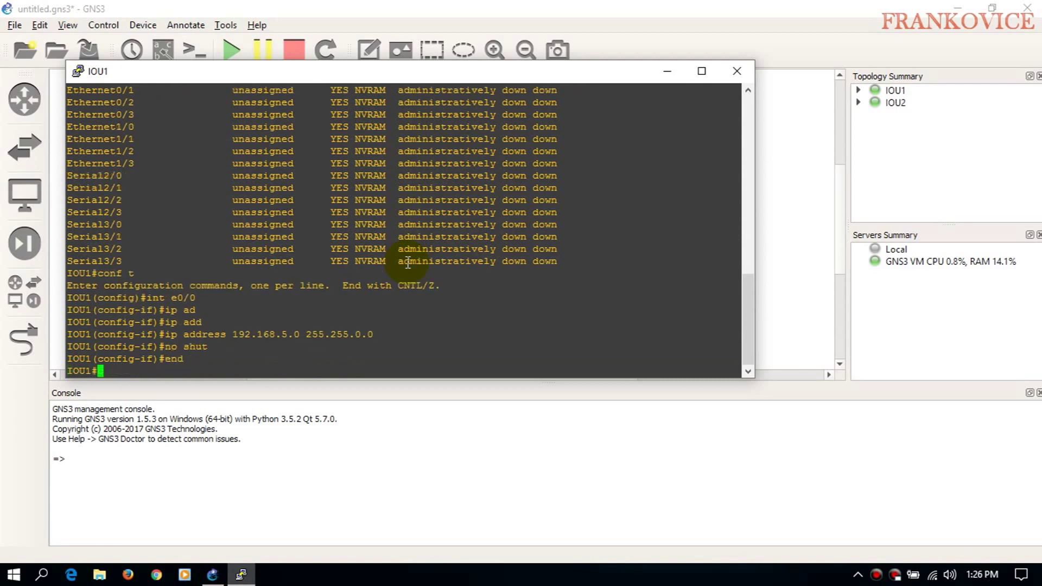
pyautogui.write('show ip int brief')
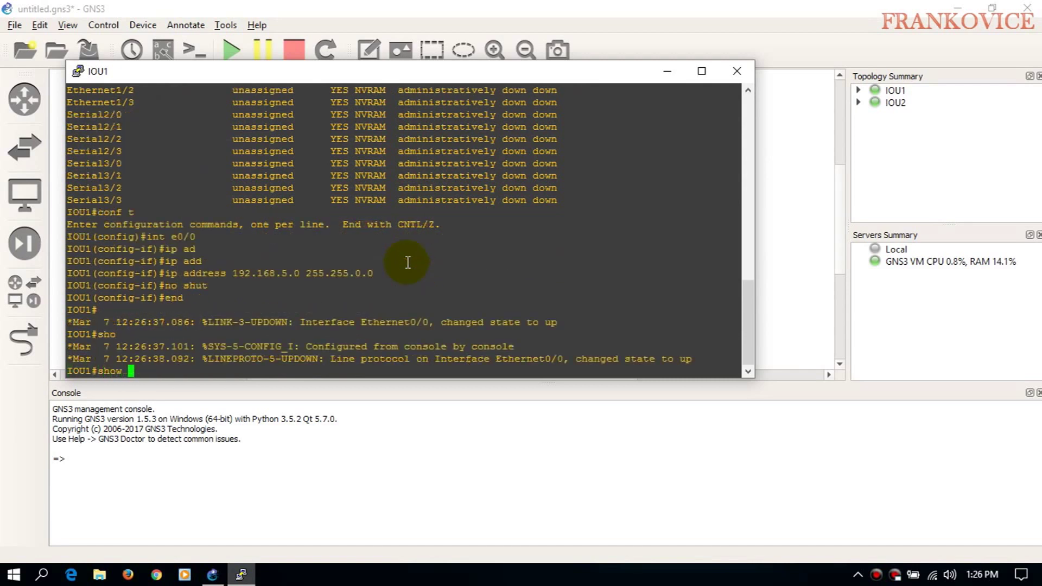
pyautogui.press('Return')
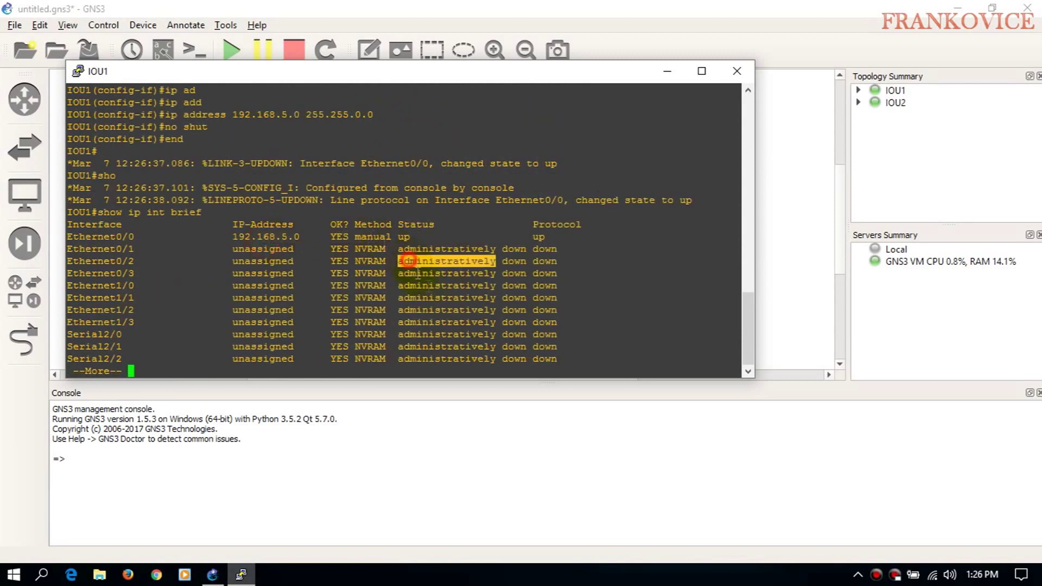
pyautogui.click(736, 71)
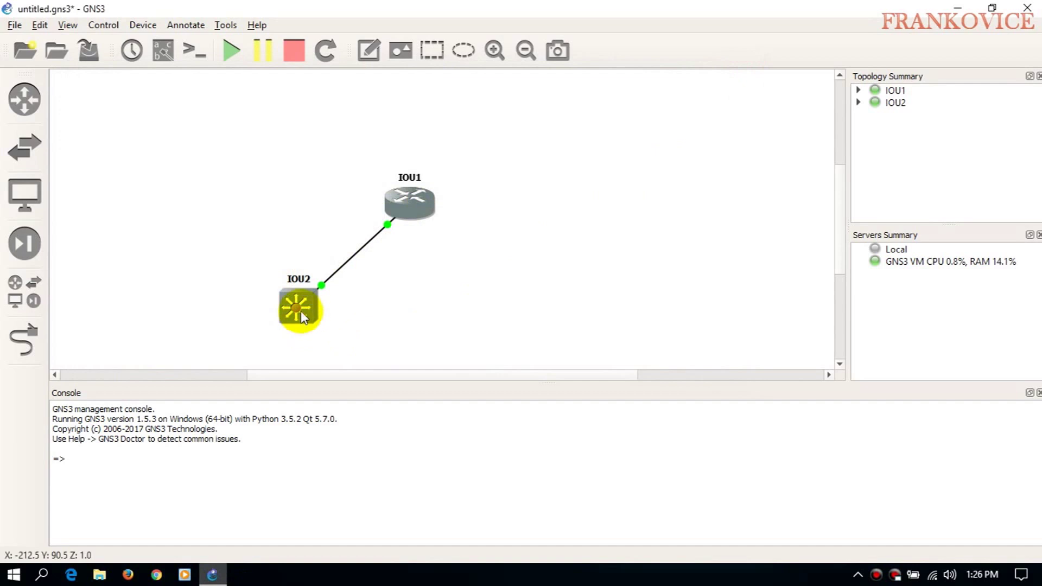
# - On IOU2, create VLAN 100 named FRANCO
pyautogui.doubleClick(299, 309)
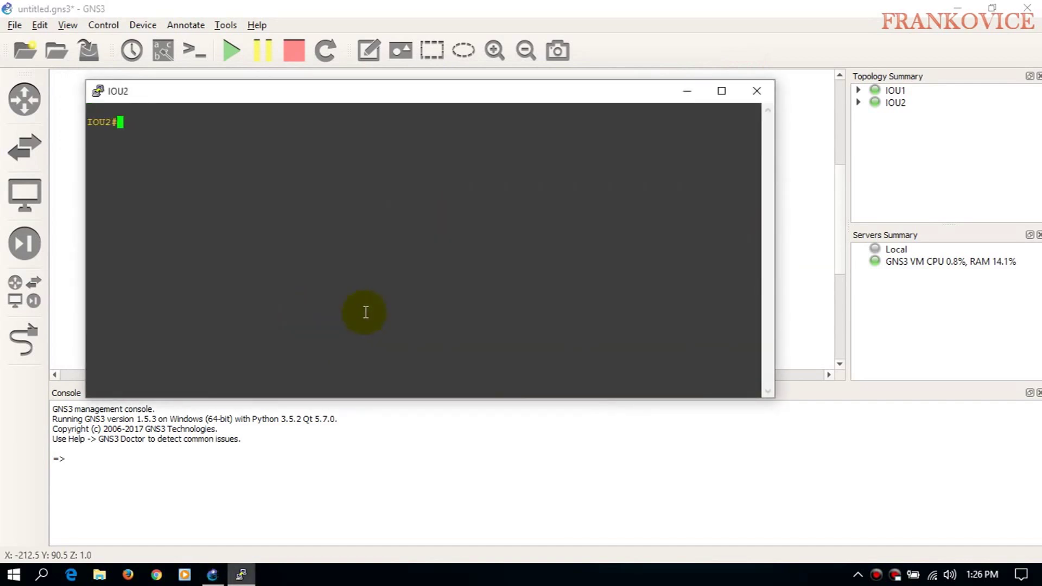
pyautogui.write('conf t')
pyautogui.press('Return')
pyautogui.press('Return')
pyautogui.press('Return')
pyautogui.press('Return')
pyautogui.write('sho')
pyautogui.press('BackSpace')
pyautogui.press('BackSpace')
pyautogui.press('BackSpace')
pyautogui.write('vla')
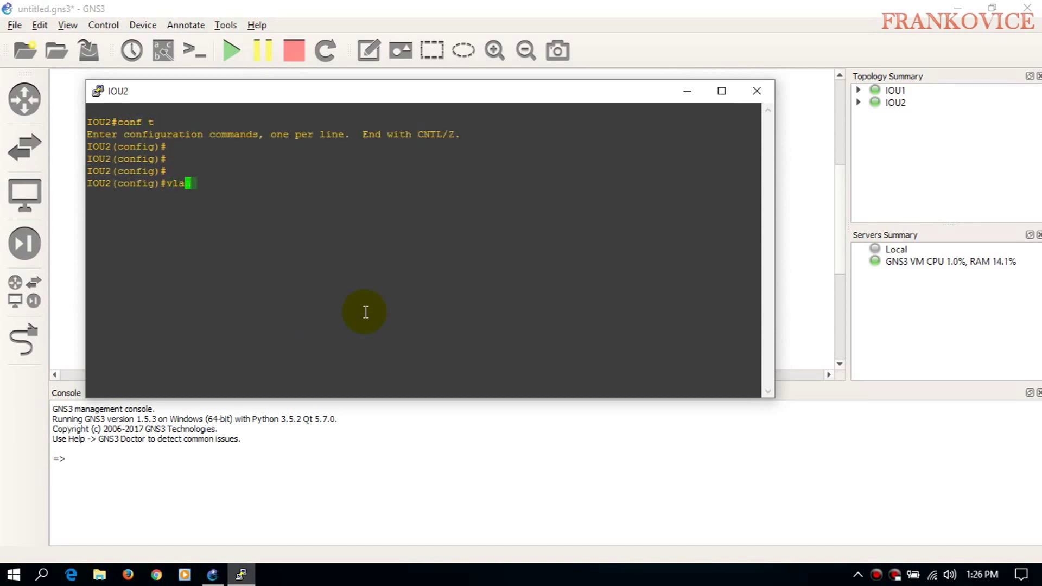
pyautogui.write('n 100')
pyautogui.press('Return')
pyautogui.write('name FRANCO')
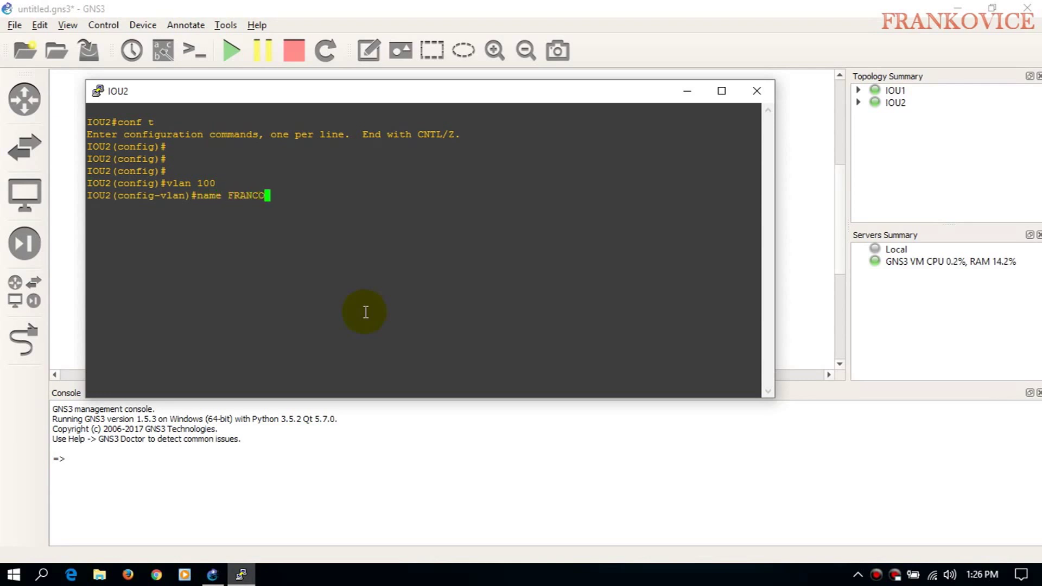
pyautogui.press('Return')
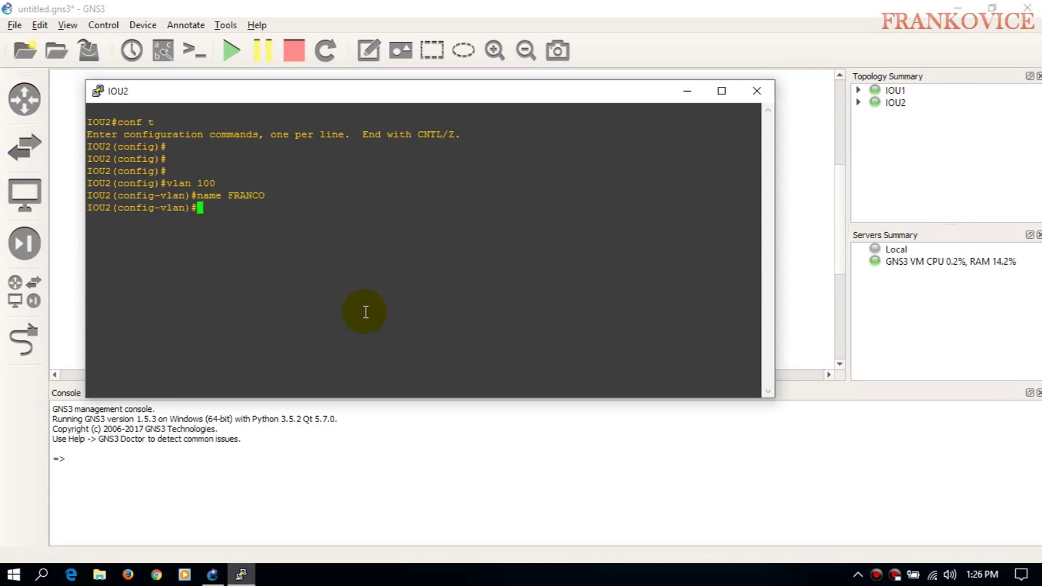
pyautogui.write('end')
pyautogui.press('Return')
# - Check with show vlan brief that VLAN 100 FRANCO exists
pyautogui.press('BackSpace')
pyautogui.write('show vlan brief')
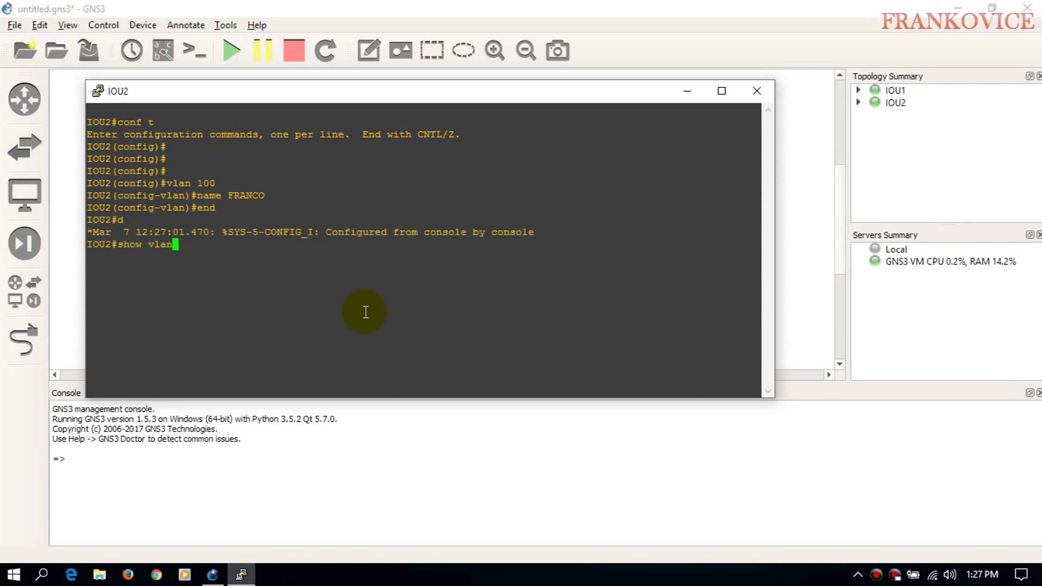
pyautogui.press('Return')
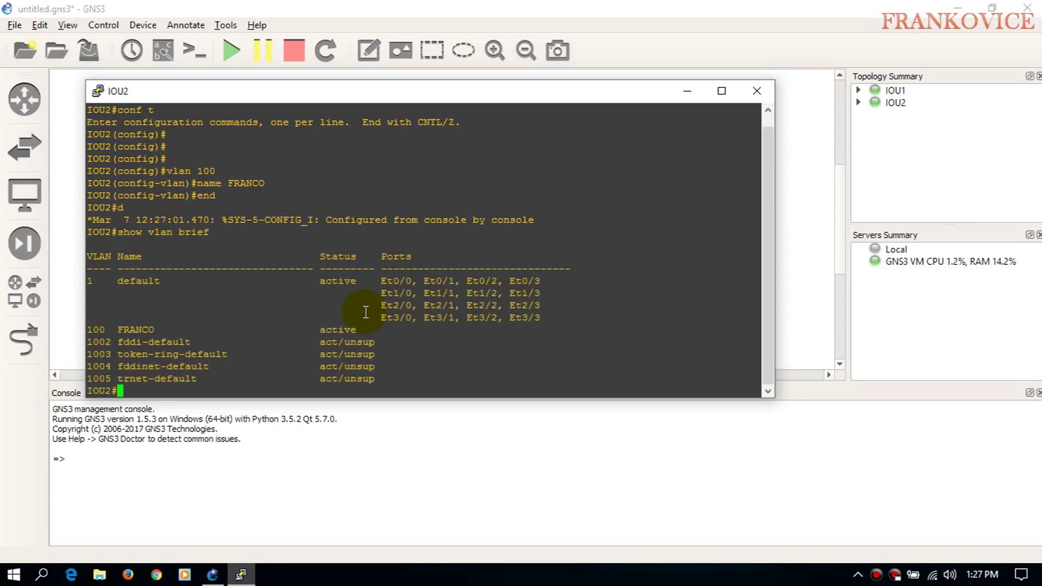
pyautogui.moveTo(110, 331); pyautogui.dragTo(215, 332)
pyautogui.click(164, 342)
# - Make IOU2's Ethernet0/0 an access port with switchport mode access
pyautogui.write('conf t')
pyautogui.press('Return')
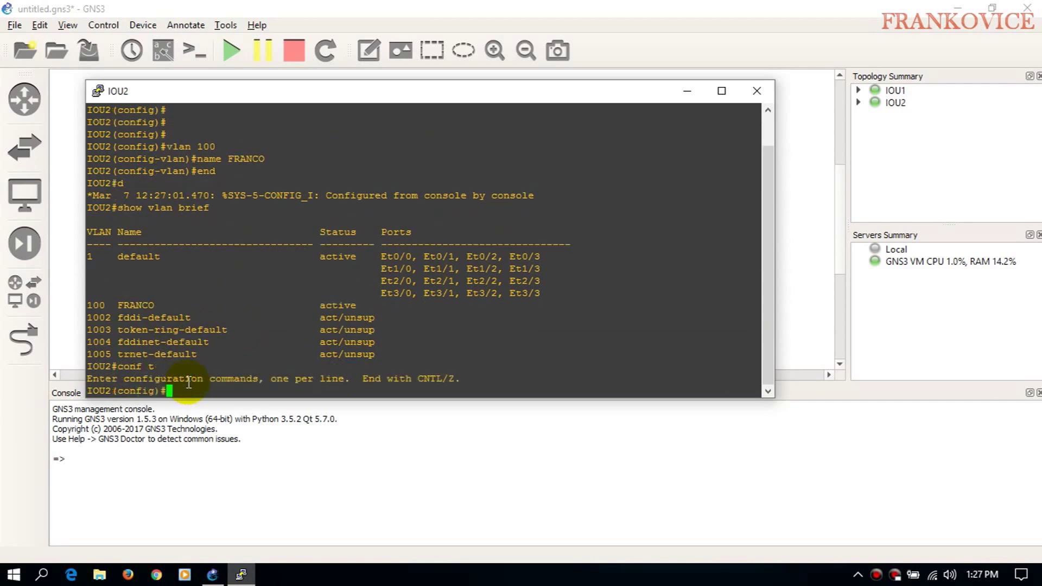
pyautogui.write('int e0/0')
pyautogui.press('Return')
pyautogui.write('swi')
pyautogui.press('Tab')
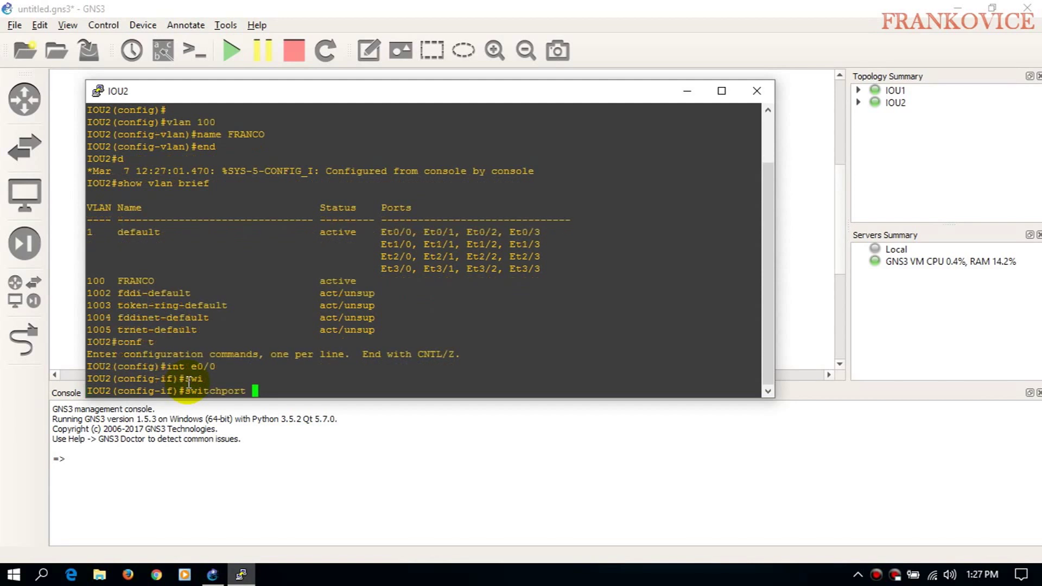
pyautogui.write('m')
pyautogui.press('Tab')
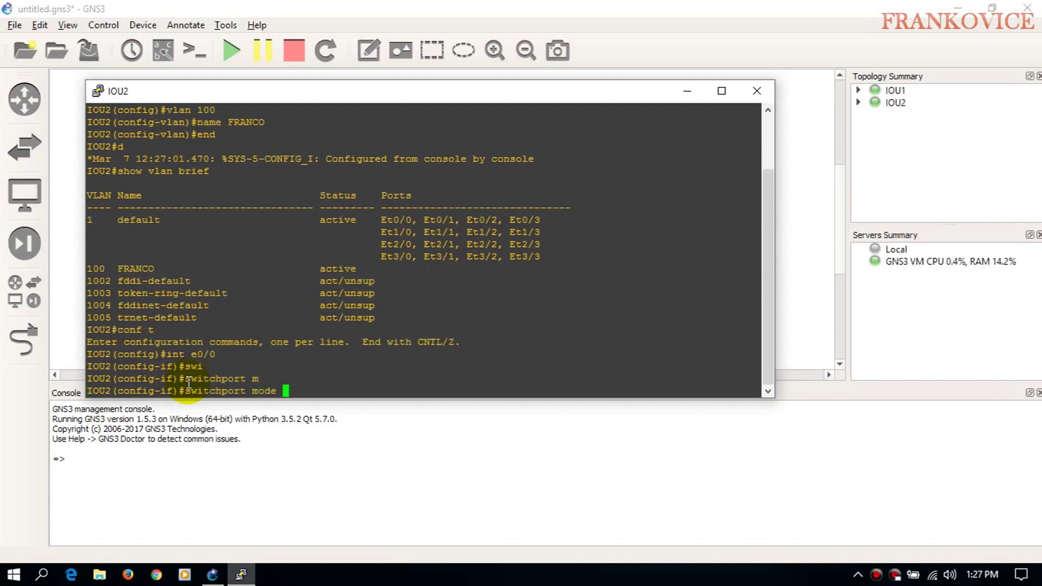
pyautogui.write('ac')
pyautogui.press('Tab')
pyautogui.press('Return')
# - Assign Ethernet0/0 to VLAN 100 with switchport access vlan 100
pyautogui.write('sw')
pyautogui.press('Tab')
pyautogui.write('ac')
pyautogui.press('Tab')
pyautogui.write('vla')
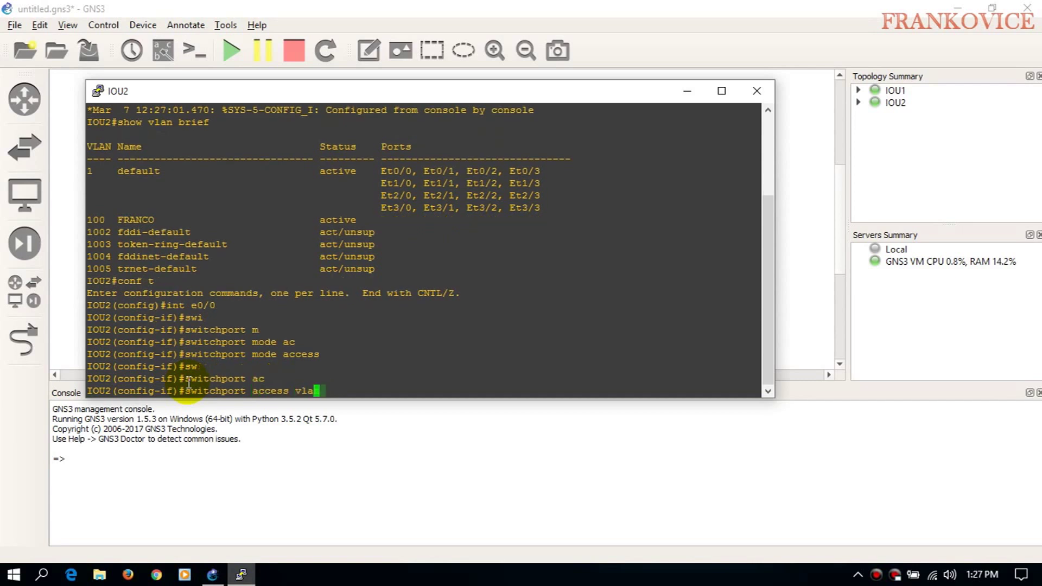
pyautogui.write('n 100')
pyautogui.press('Return')
pyautogui.write('end')
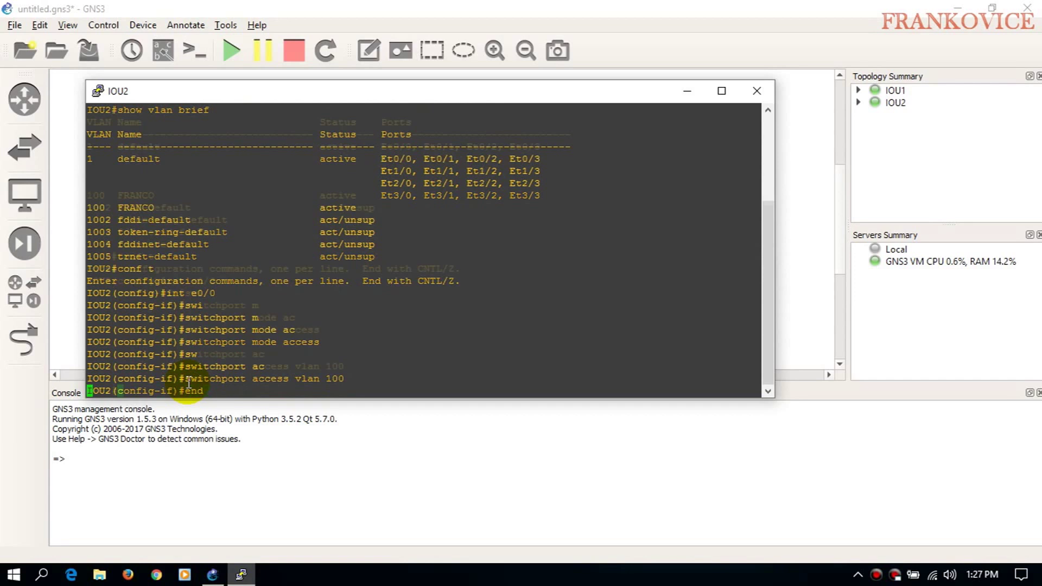
pyautogui.press('Return')
pyautogui.press('Return')
# - Confirm with show vlan brief that Ethernet0/0 is listed in VLAN 100 FRANCO
pyautogui.write('show vlan brief')
pyautogui.press('Return')
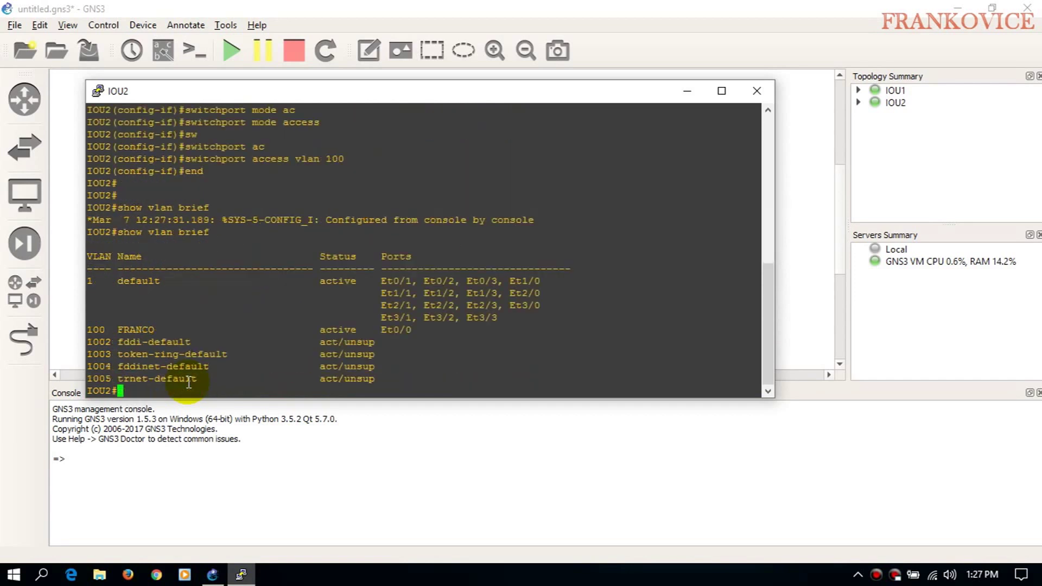
pyautogui.moveTo(477, 325); pyautogui.dragTo(138, 330)
pyautogui.click(136, 329)
pyautogui.write('VLAN WO')
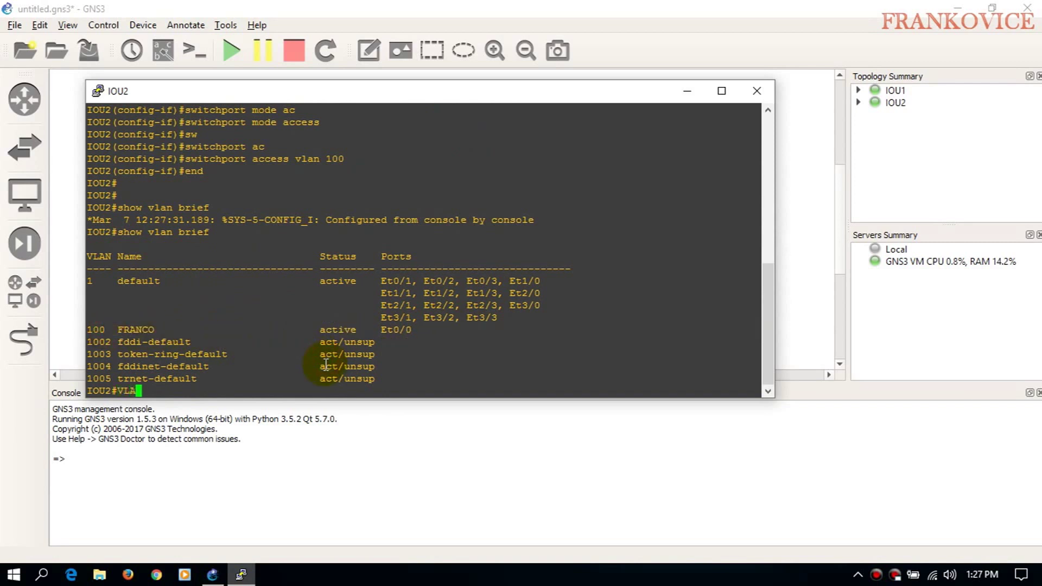